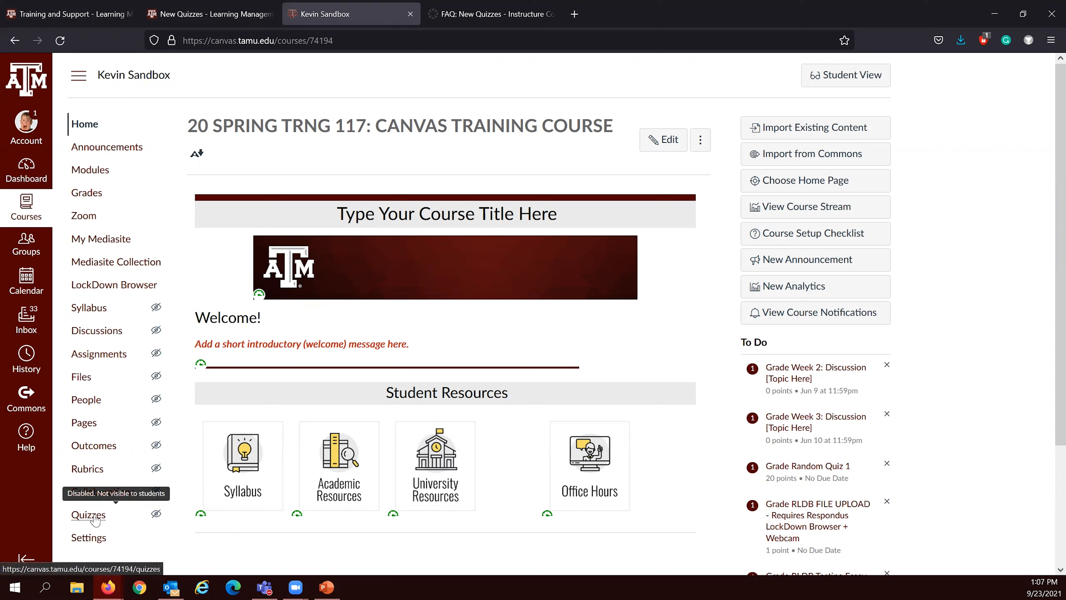
Step: Start a new quiz from the course's Quizzes page, select the New Quizzes engine, and close the choice without submitting
left_click(95, 517)
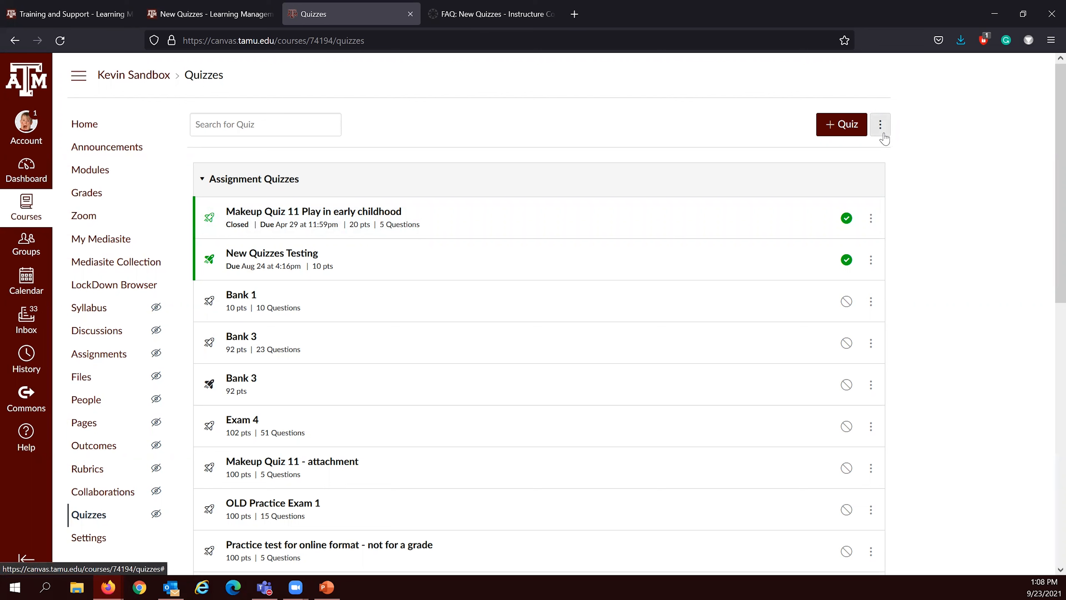
left_click(829, 133)
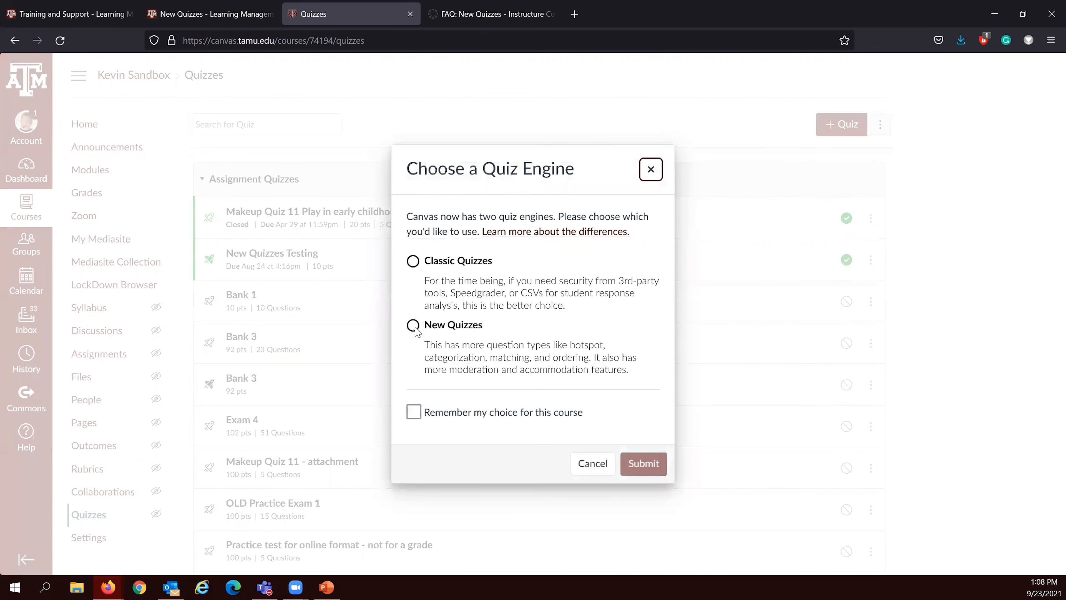
left_click(413, 325)
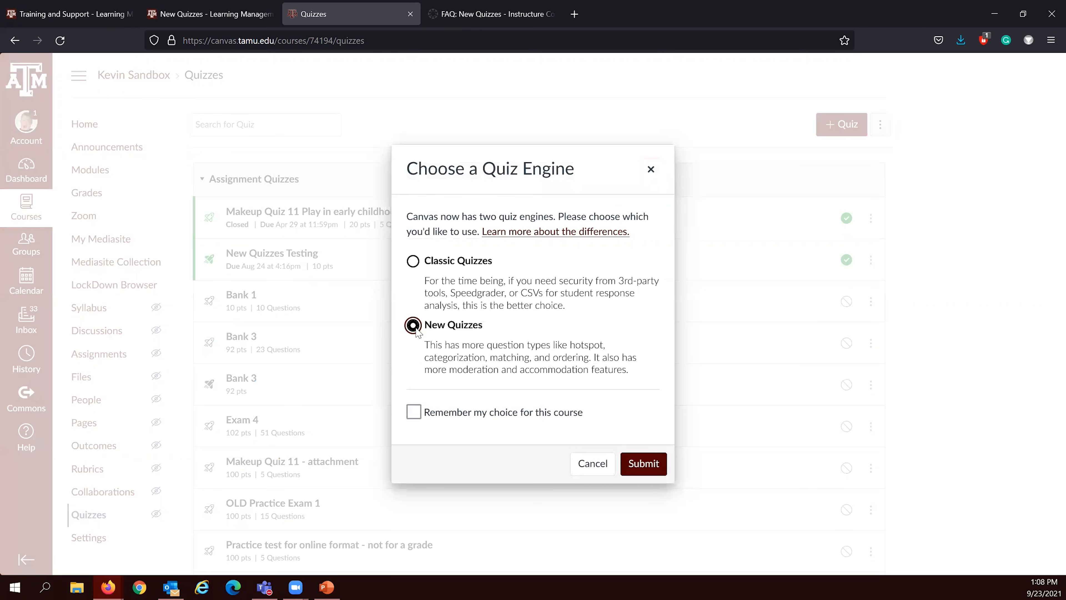
left_click(646, 175)
Step: Open the form for adding an item to the Week 1: Topic/Title module on the course's Modules page
left_click(109, 173)
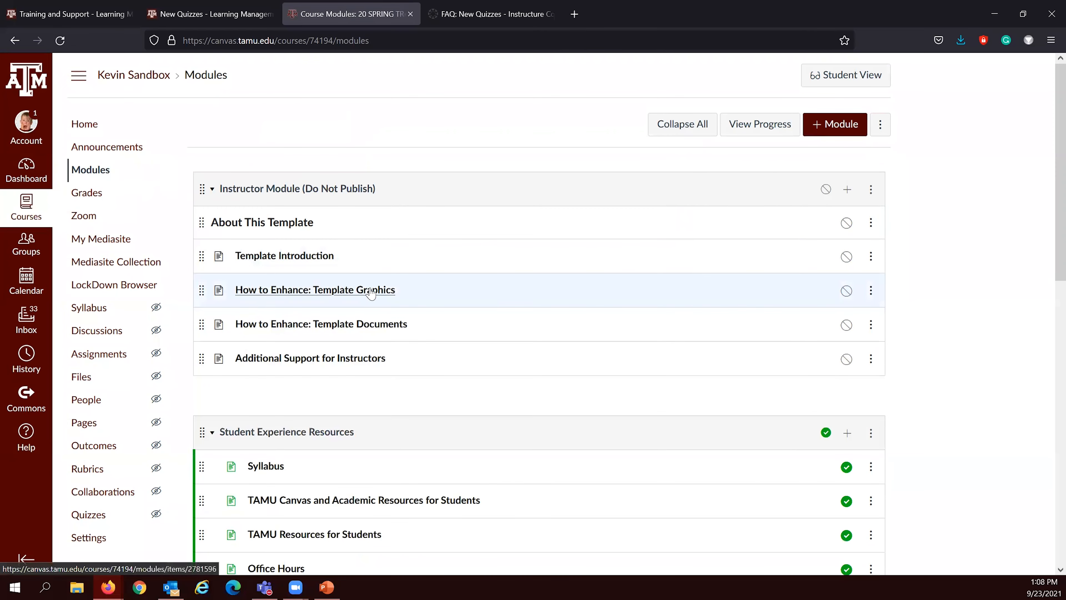
scroll(371, 293, "down", 5)
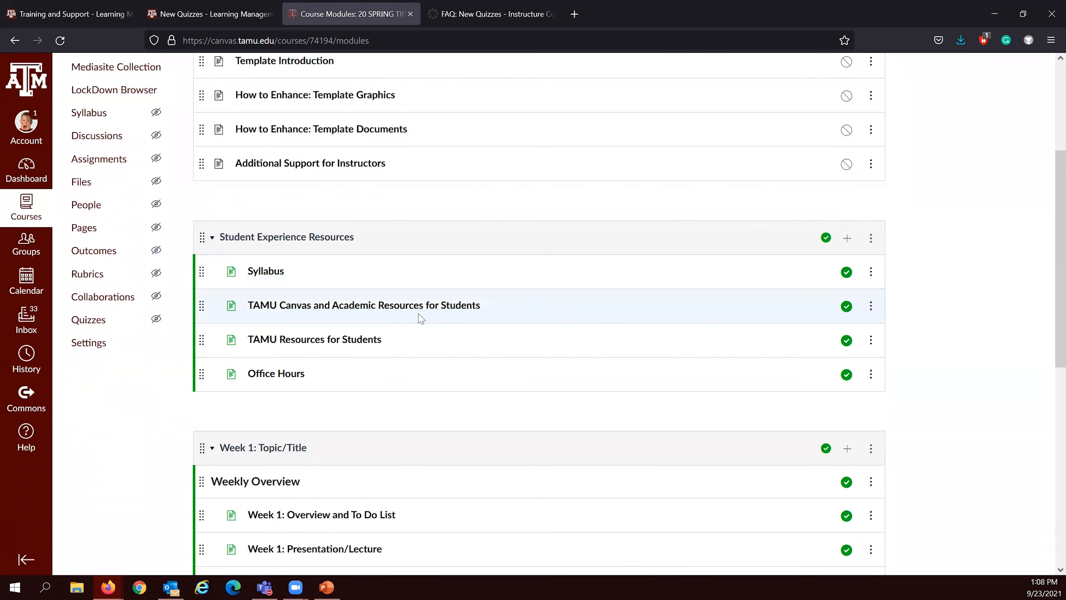
scroll(420, 318, "down", 3)
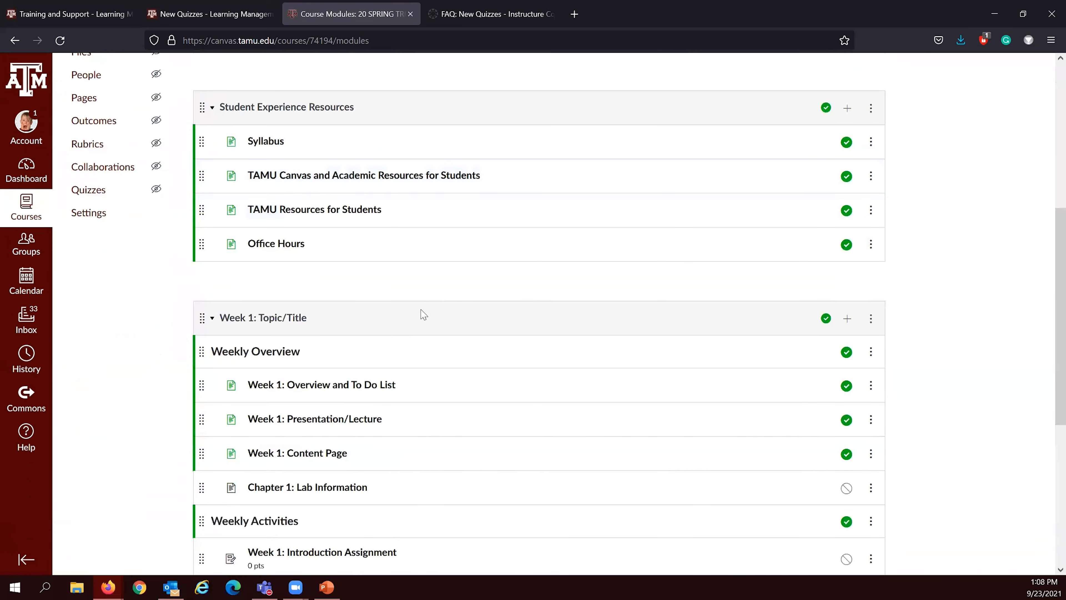
scroll(493, 309, "down", 3)
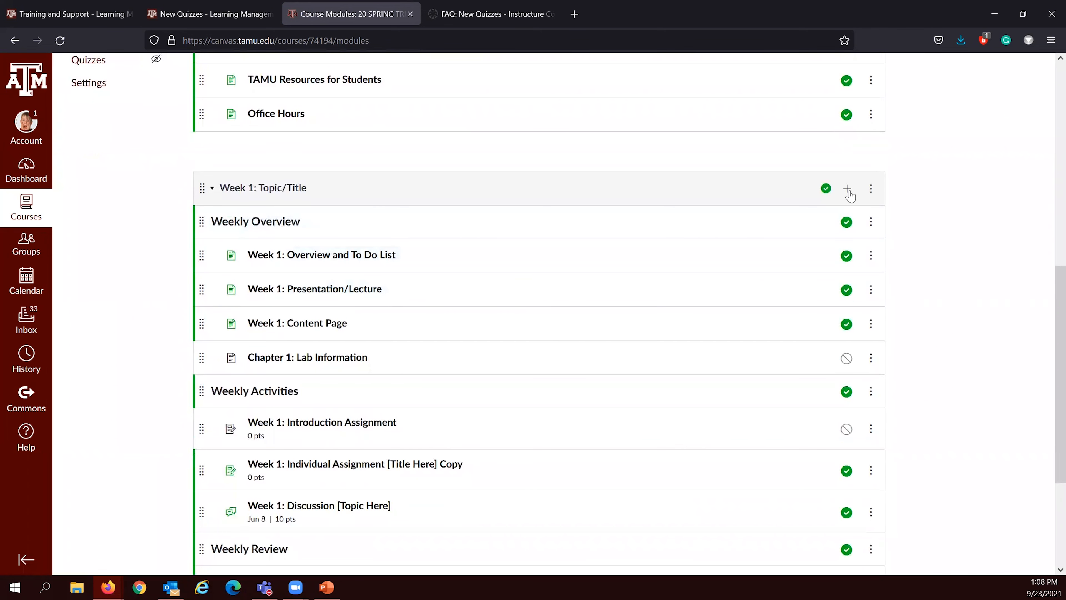
left_click(847, 191)
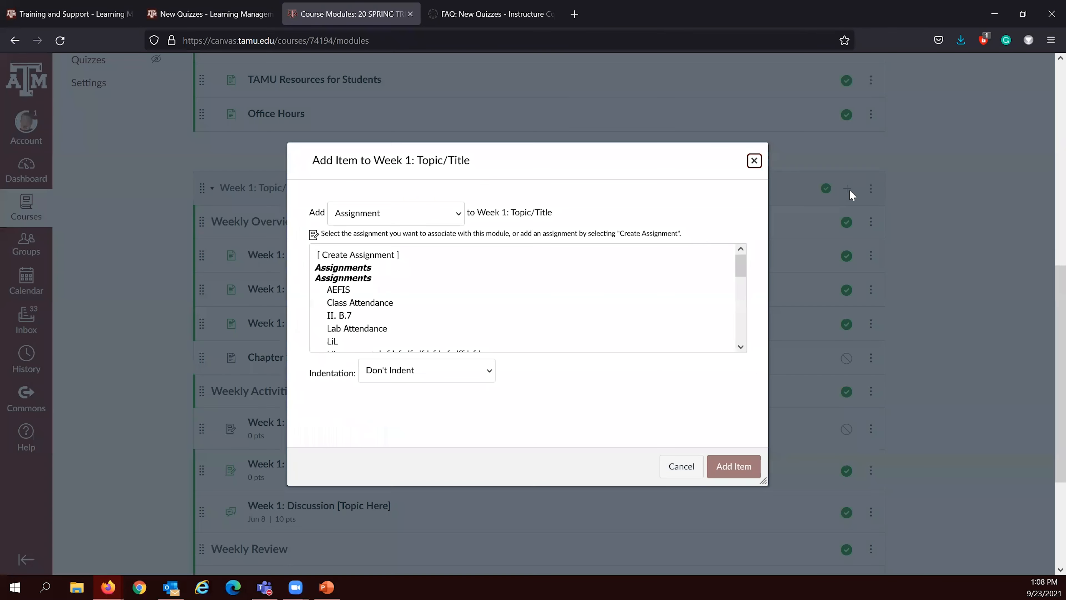
Step: Set the item type to Quiz, choose to create a quiz with the New Quizzes engine, and close the form without adding it
left_click(421, 218)
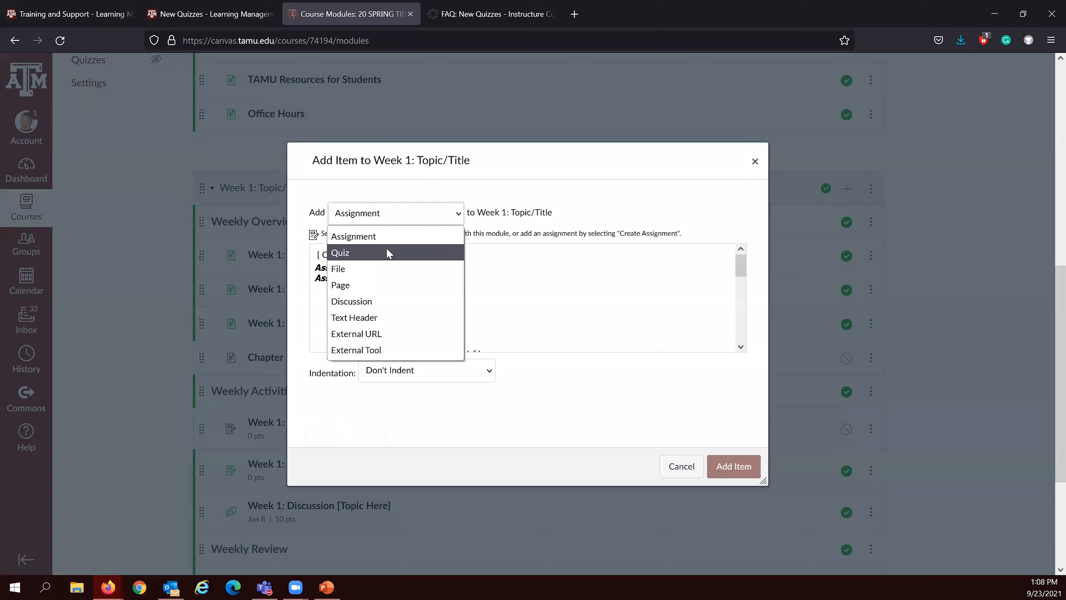
left_click(386, 252)
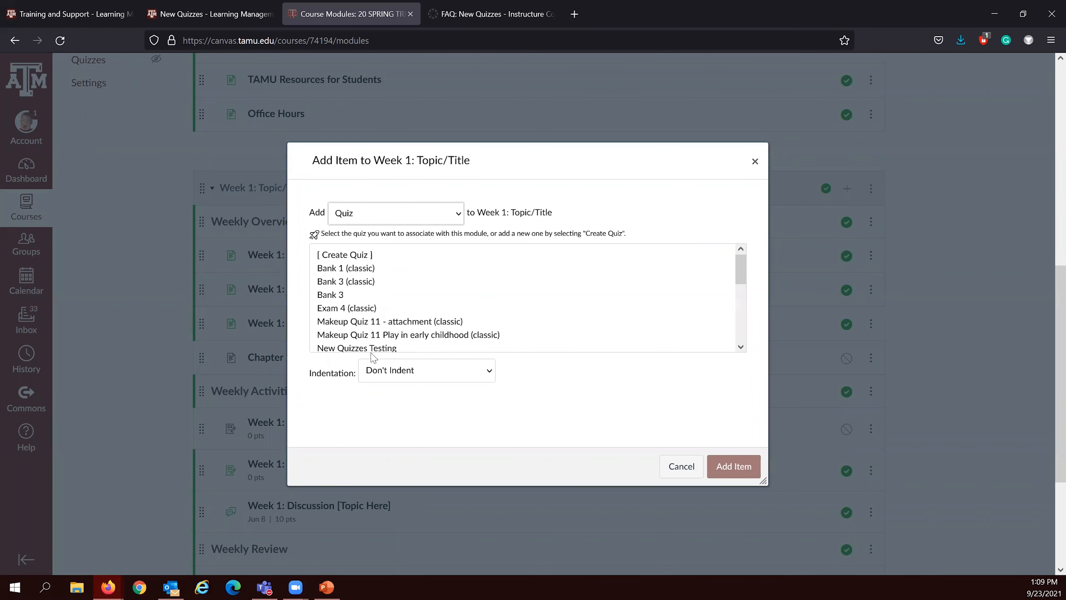
left_click(375, 256)
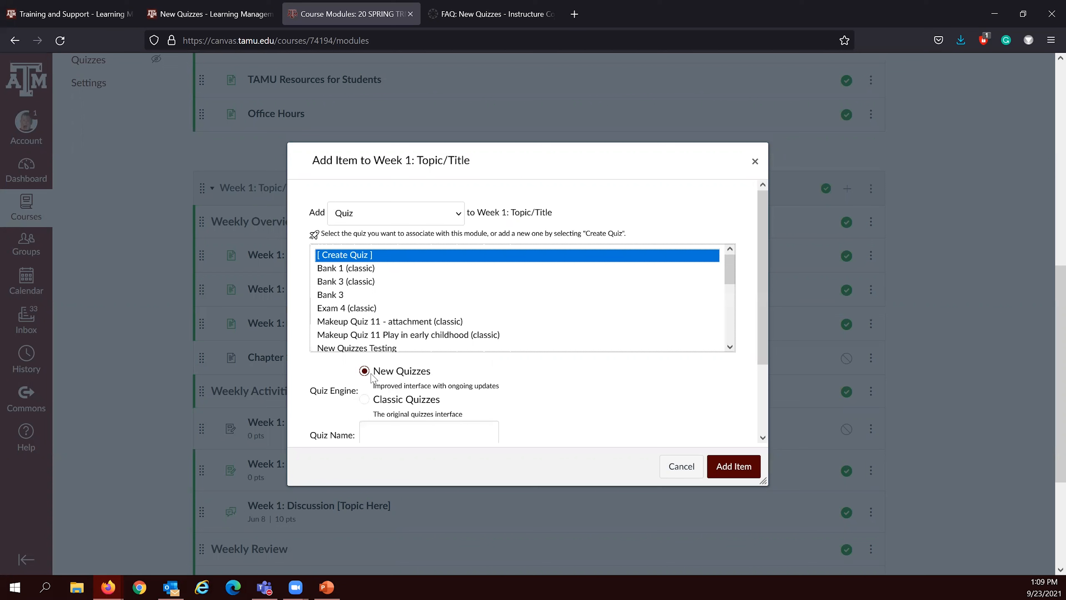
left_click(386, 425)
scroll(386, 424, "down", 3)
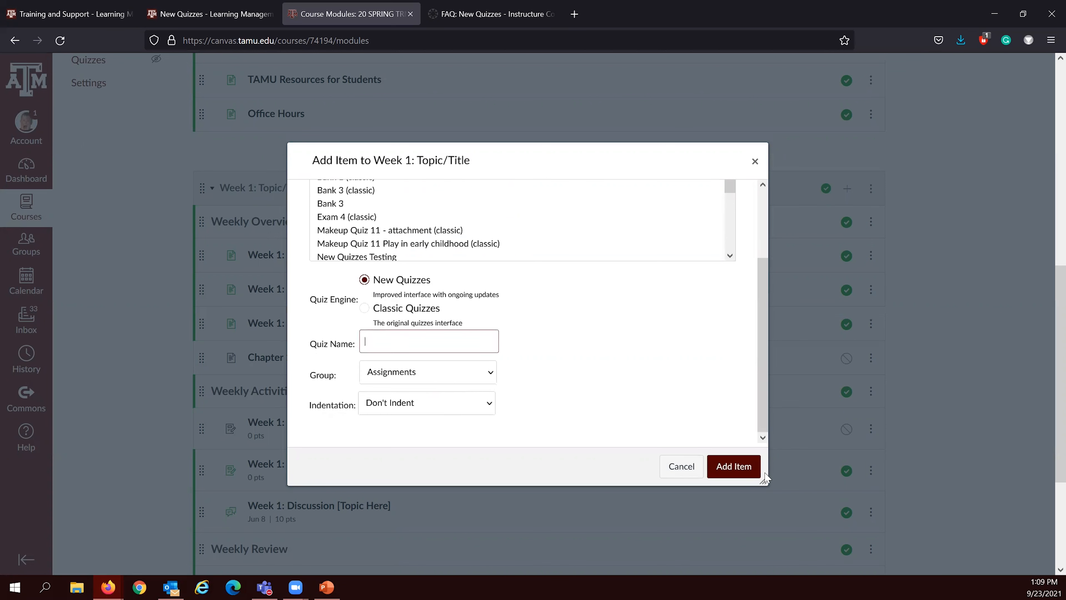
left_click(750, 165)
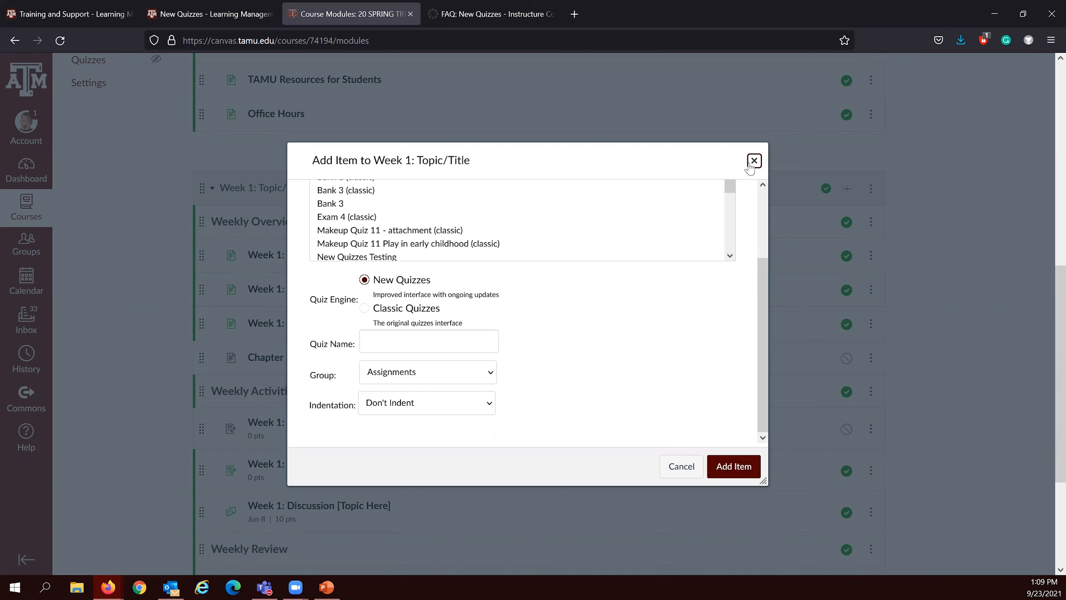
left_click(754, 160)
Step: Start a new quiz from the Quizzes page with the New Quizzes engine and have the choice remembered for this course
scroll(539, 206, "up", 7)
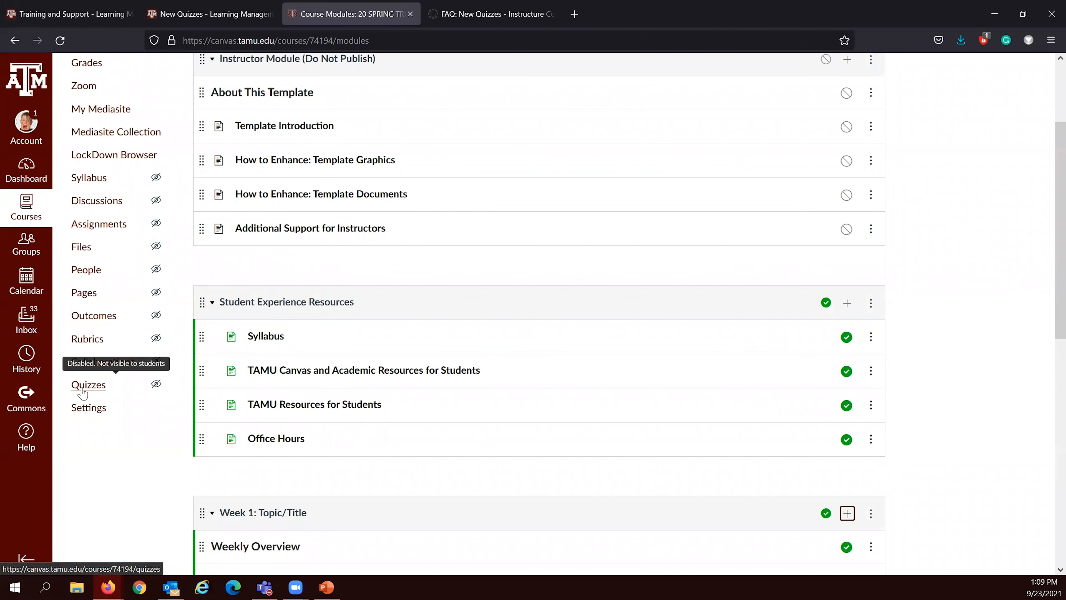
left_click(82, 392)
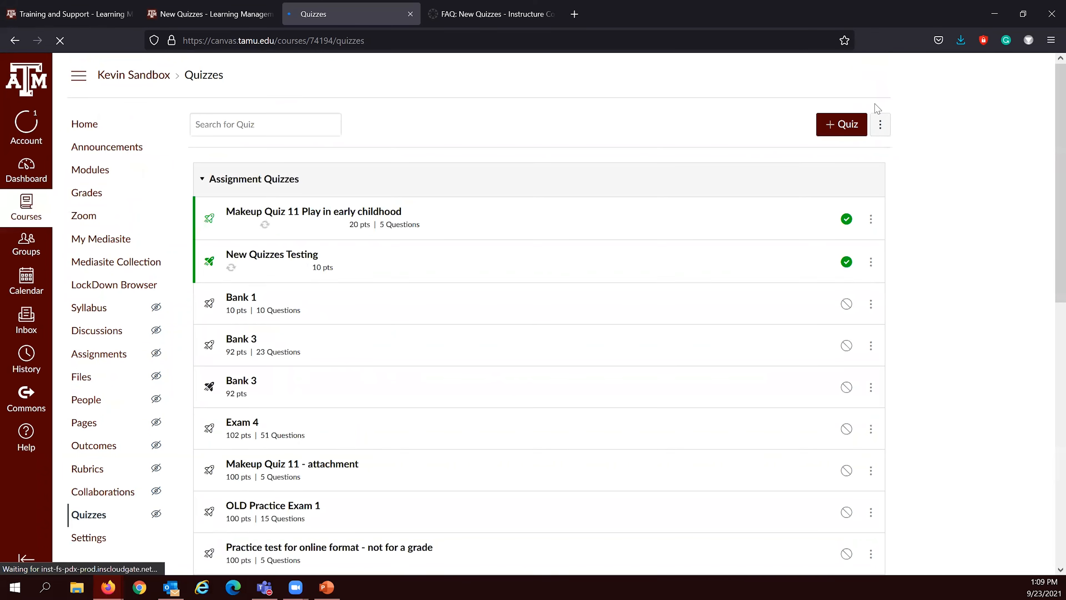
left_click(847, 131)
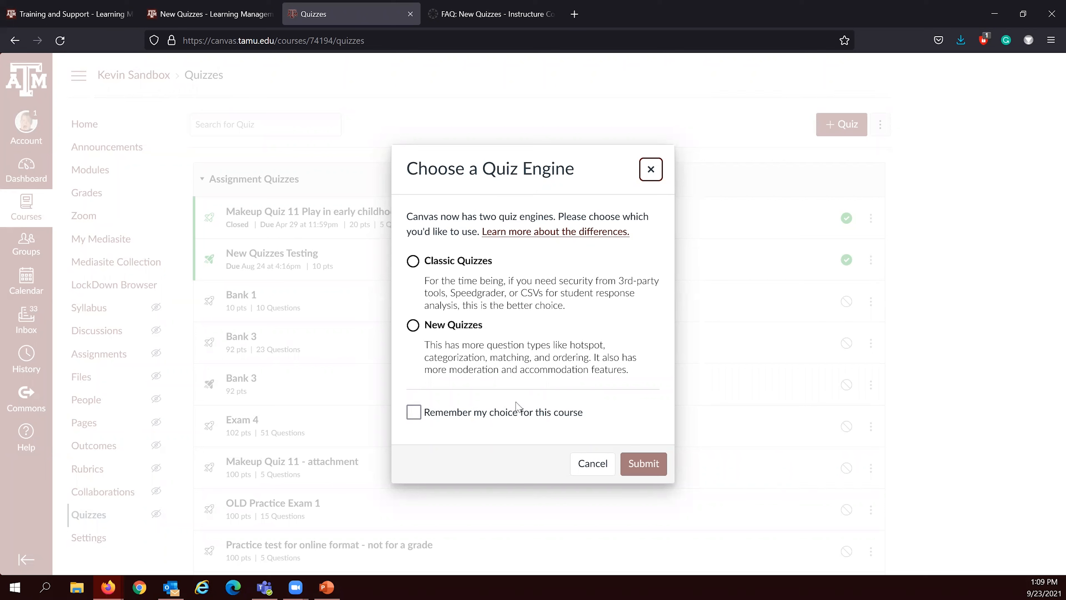
left_click(414, 413)
left_click(413, 324)
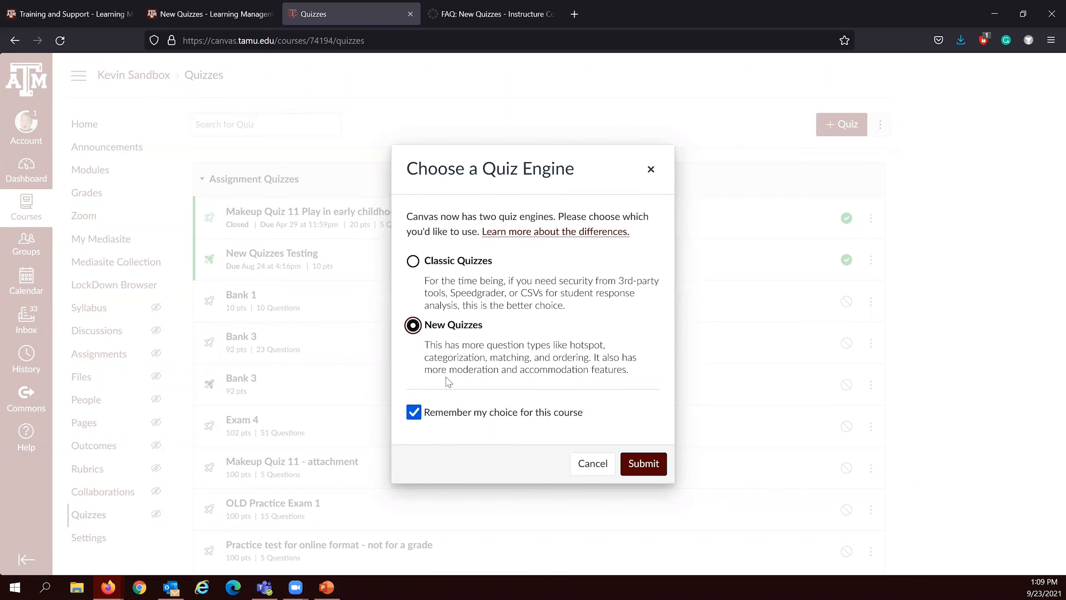
left_click(653, 468)
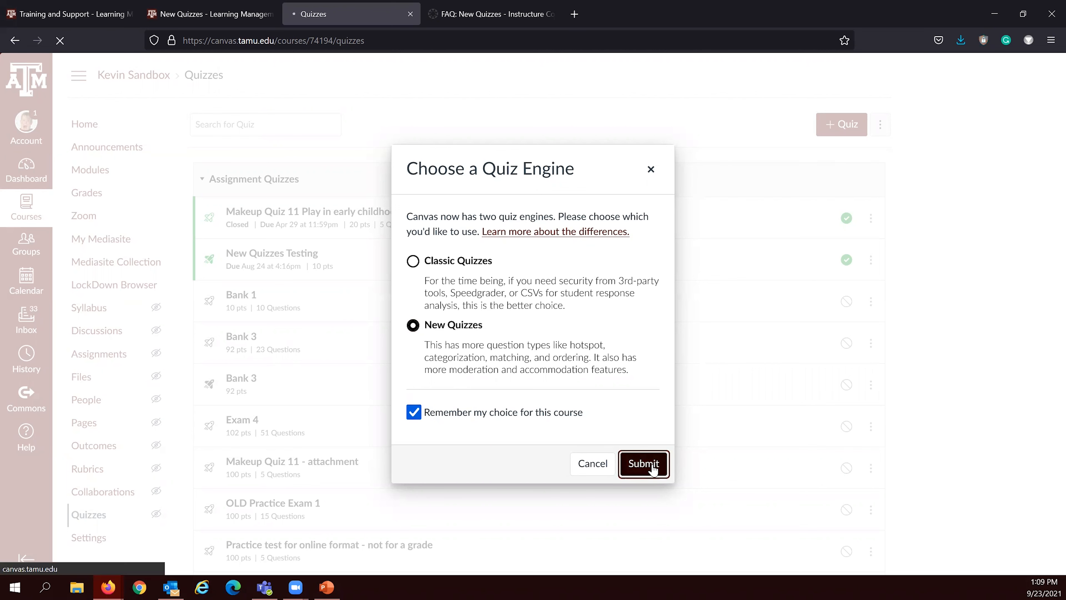
Step: Return to the quiz list, view the details page of the classic Bank 3 quiz with 23 questions, and go back
left_click(91, 521)
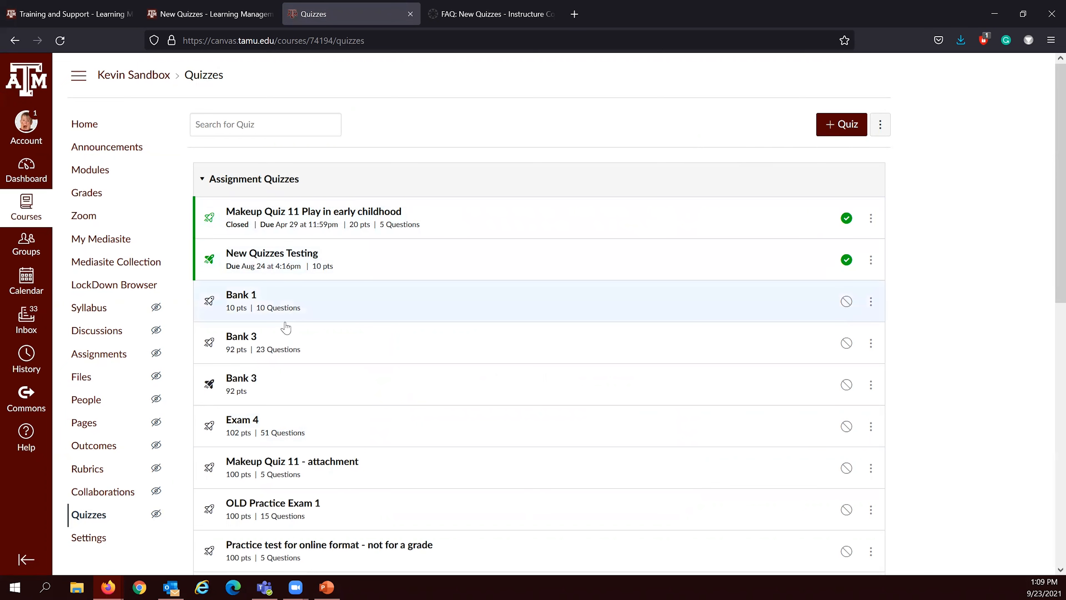
left_click(251, 337)
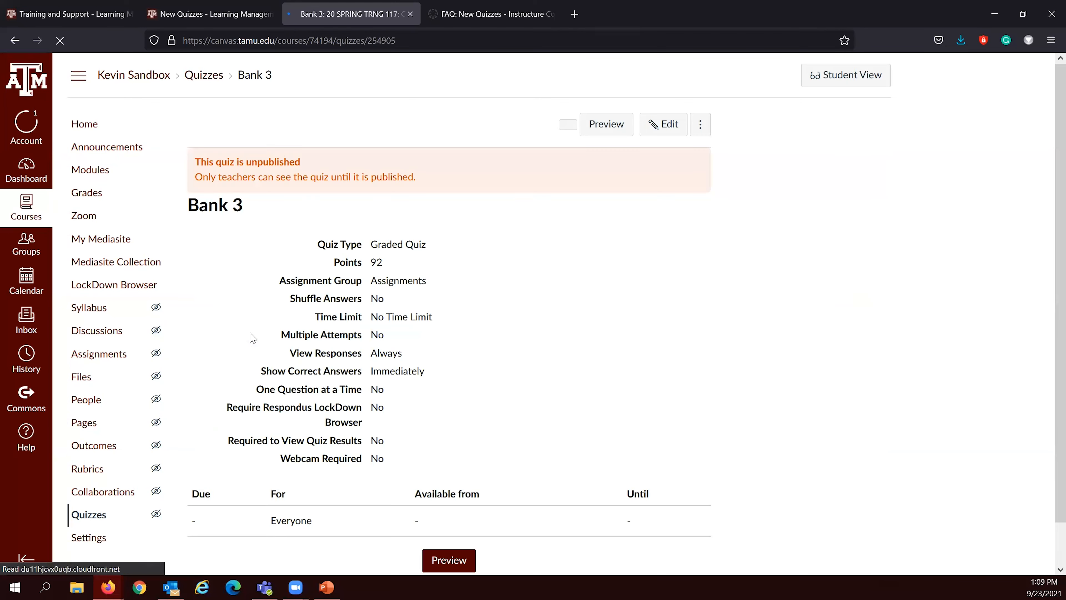
key("alt+Left")
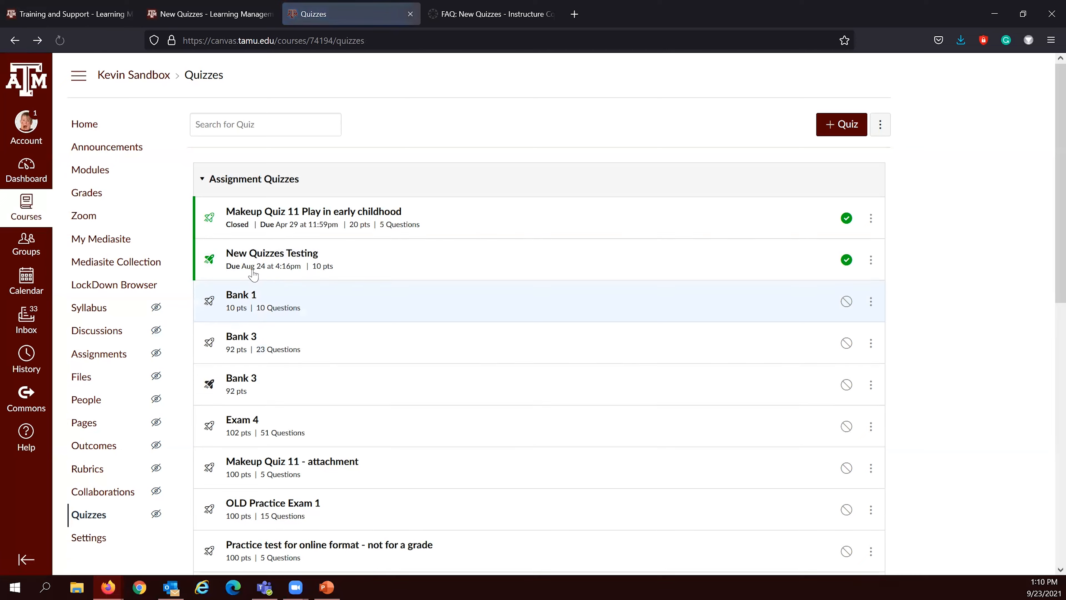
Step: View the settings of the New Quizzes Testing quiz and return to the quiz list
left_click(257, 253)
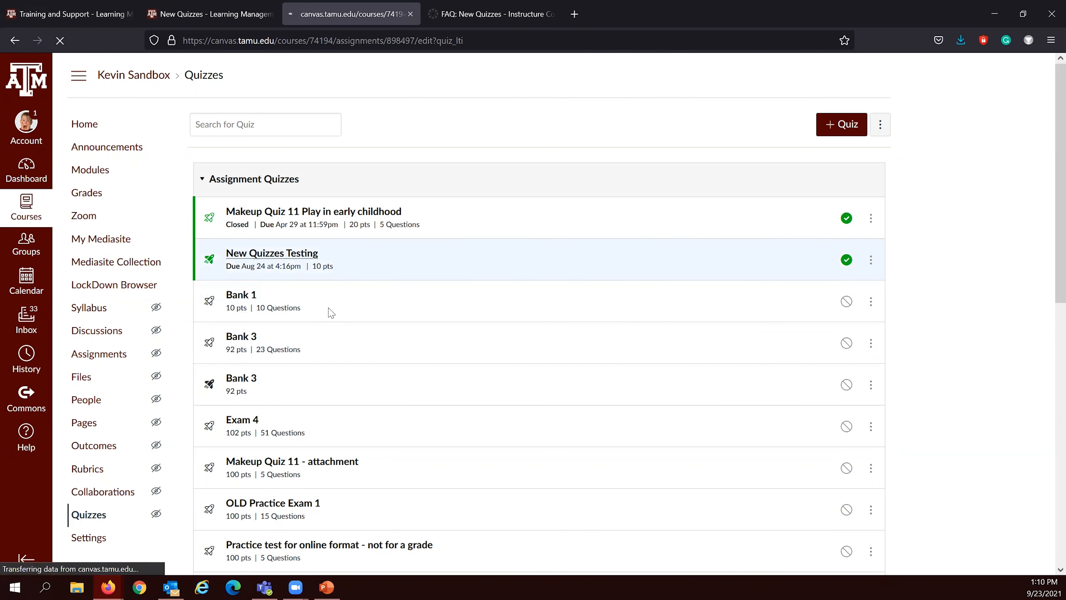
scroll(333, 336, "down", 3)
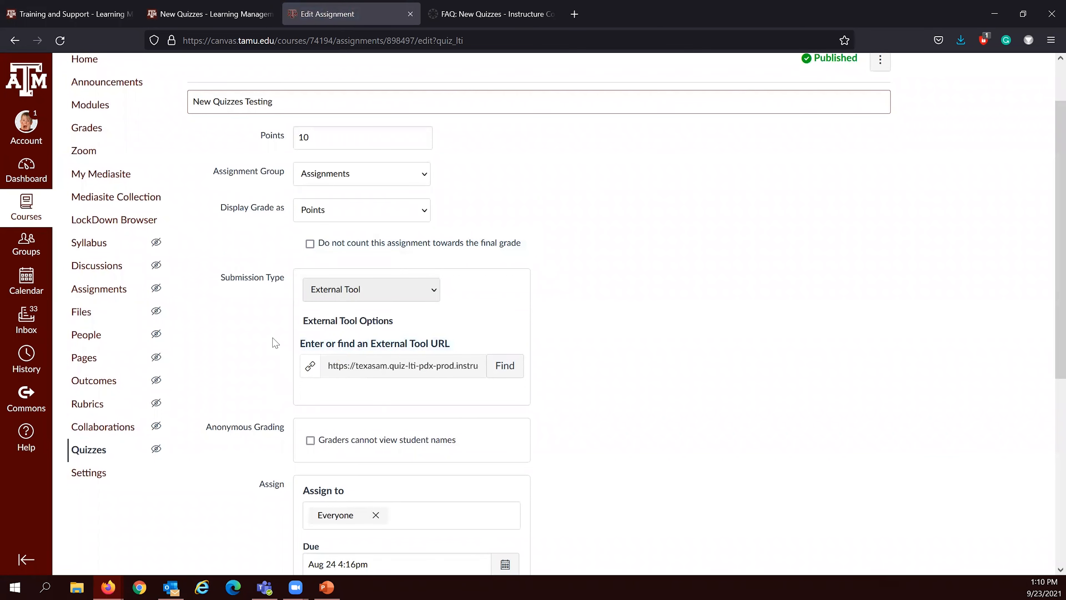
left_click(88, 457)
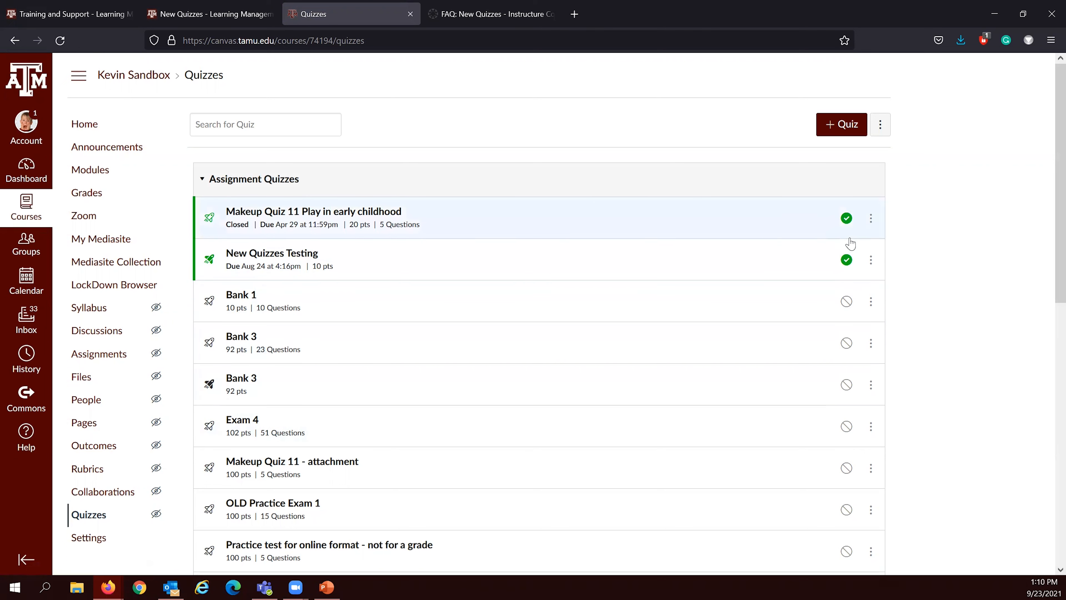
Step: Start a new quiz to check the remembered engine, return to the quiz list, and reset the quiz engine choice
left_click(850, 130)
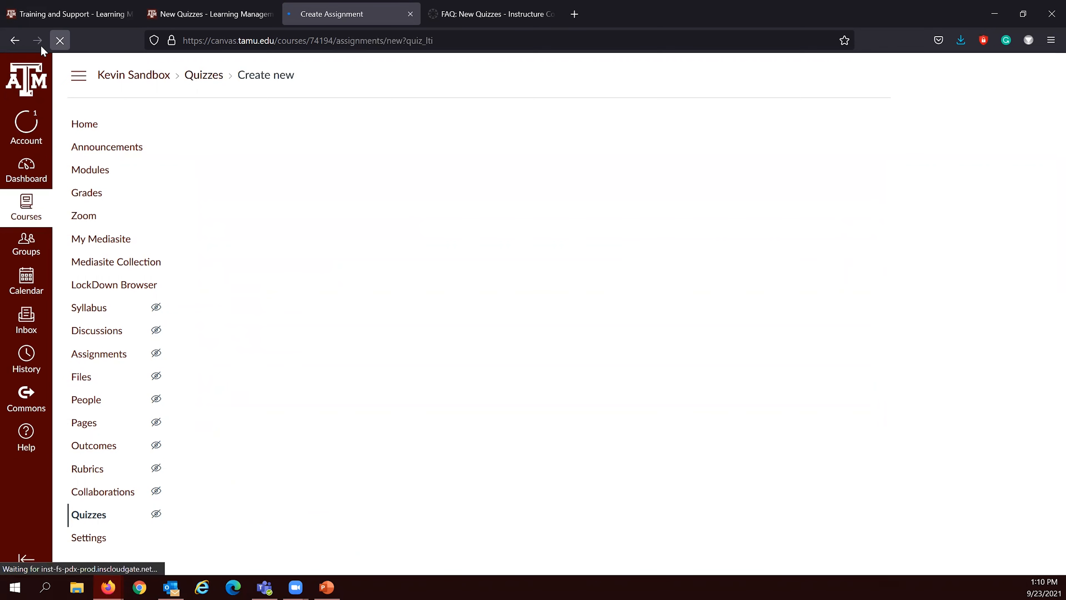
key("alt+Left")
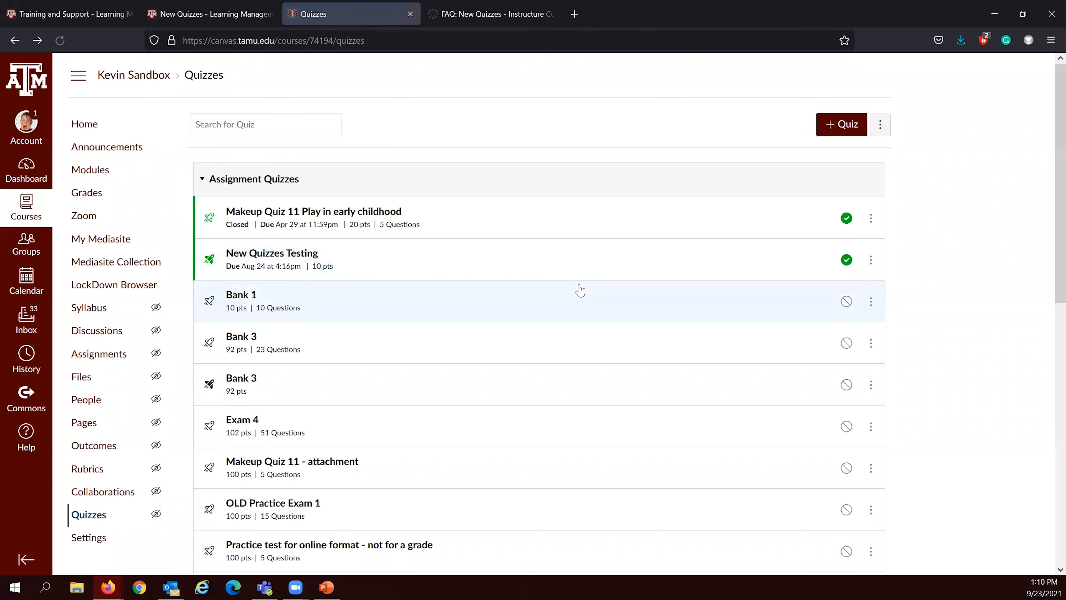
left_click(881, 129)
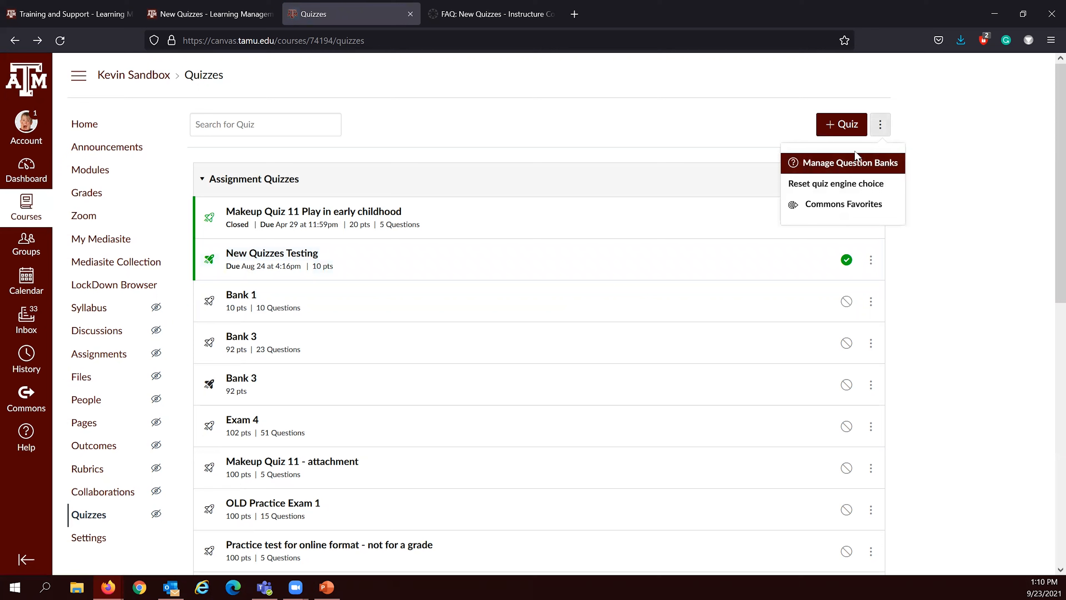
left_click(827, 186)
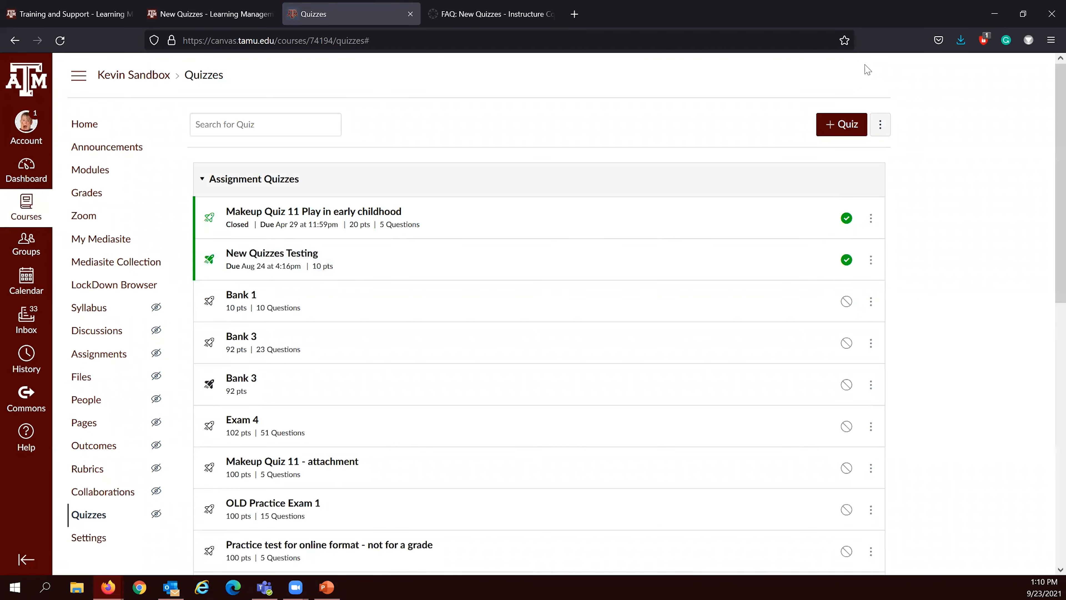
Step: Start another new quiz to check the engine options after the reset, and close the choice without selecting one
left_click(846, 125)
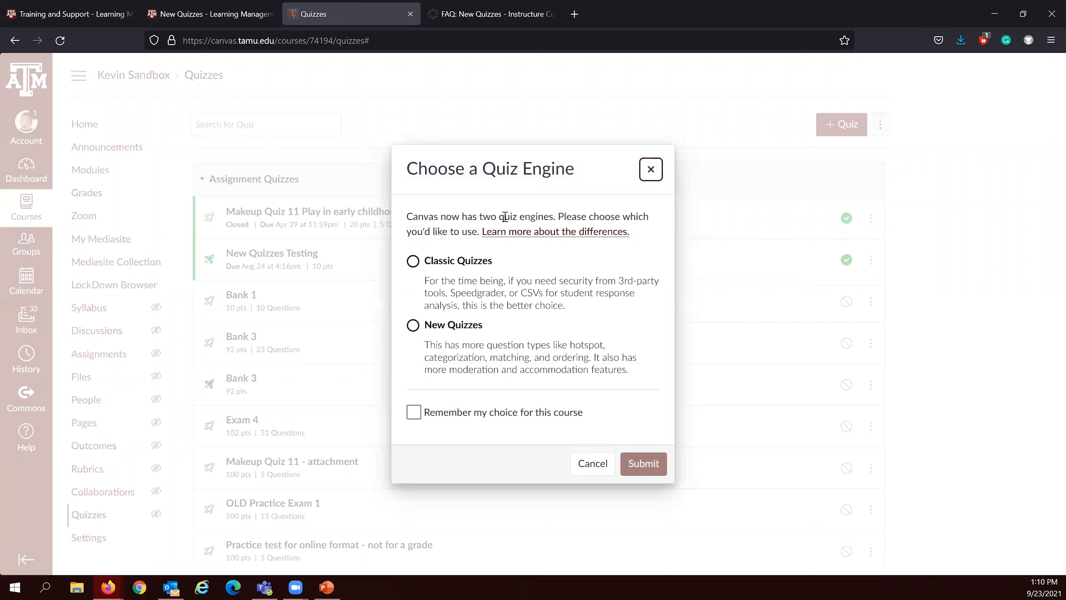
left_click(651, 170)
left_click(645, 177)
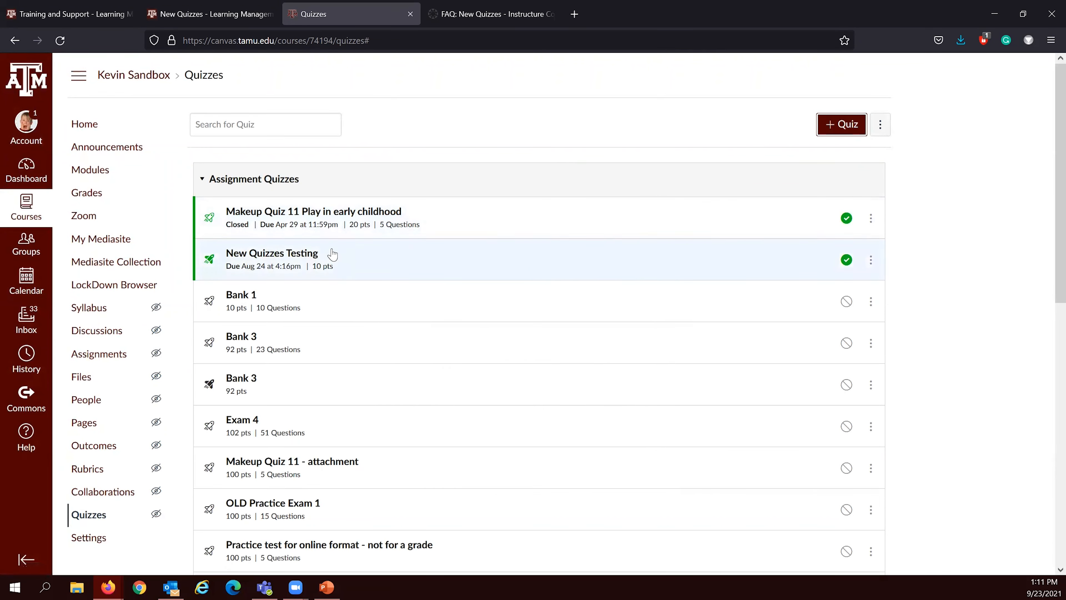
Step: Open the New Quizzes Testing quiz for editing and highlight its points value
left_click(276, 256)
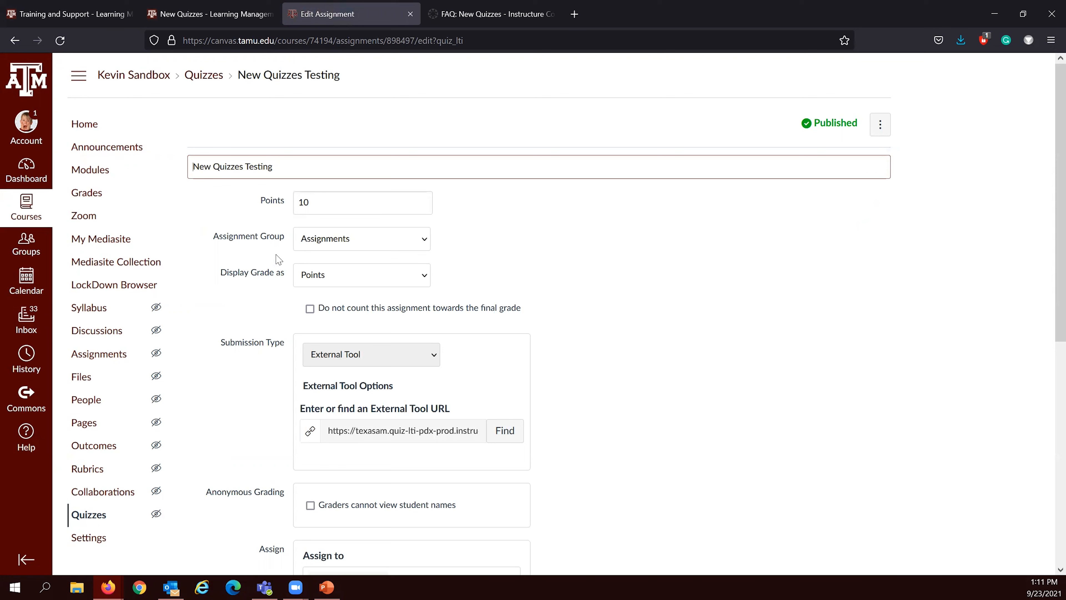
scroll(277, 258, "down", 2)
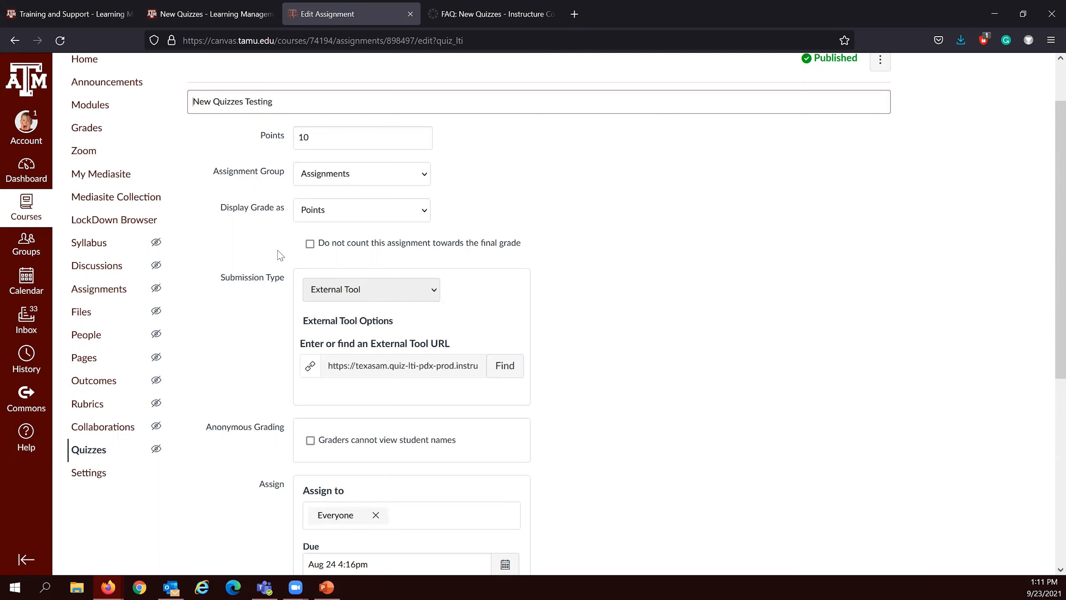
key("Tab")
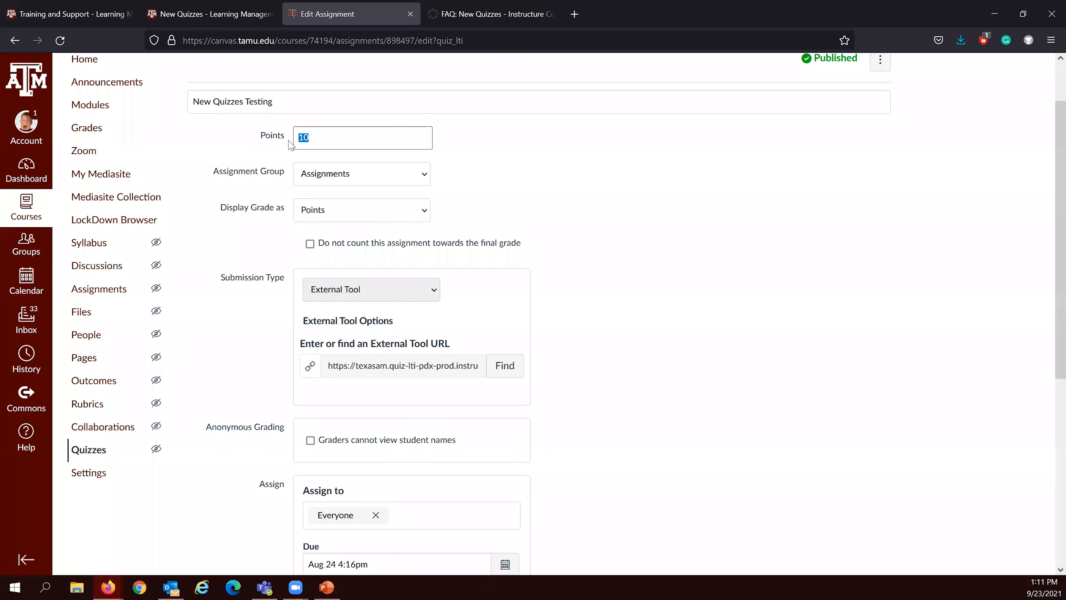
left_click(325, 138)
double_click(310, 139)
left_click(314, 136)
double_click(297, 135)
mouse_move(310, 145)
left_mouse_down()
mouse_move(319, 136)
mouse_move(298, 138)
left_mouse_up()
left_click(315, 137)
double_click(299, 137)
Step: Examine the quiz's submission type, anonymous grading, assignment and due date settings
scroll(420, 289, "down", 3)
scroll(415, 286, "up", 5)
left_click(410, 297)
scroll(422, 326, "down", 5)
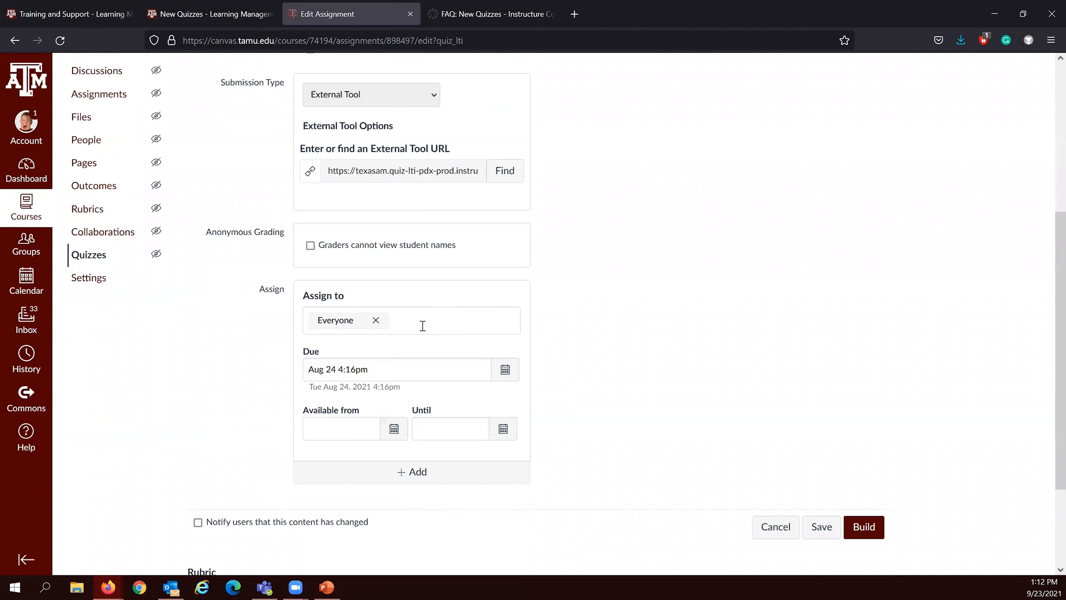
scroll(422, 326, "up", 5)
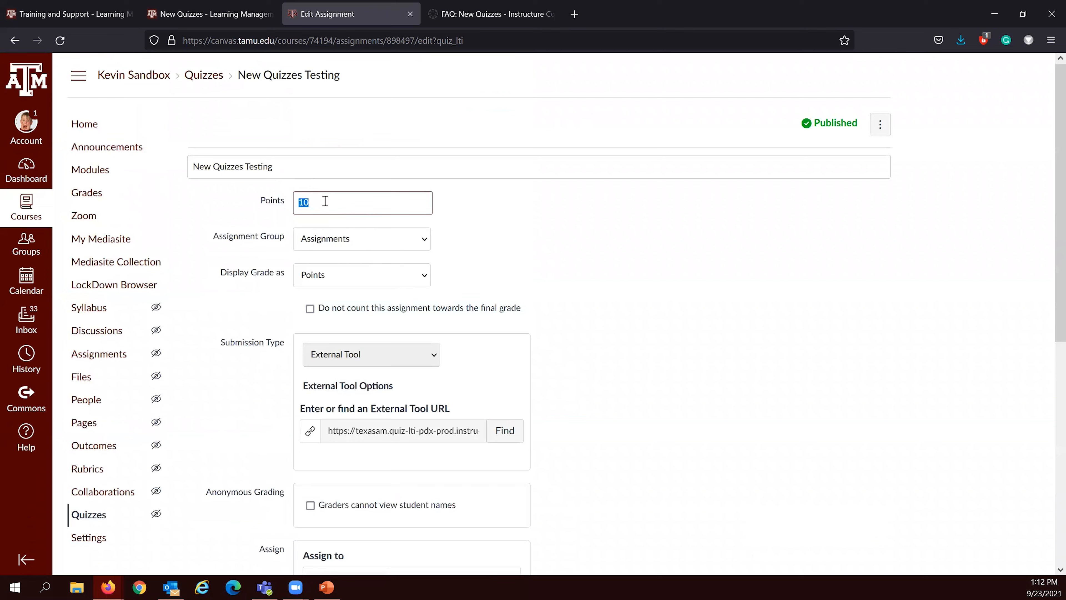
Step: Recheck the quiz's external tool, due date and availability settings, and open its question builder
scroll(344, 276, "down", 5)
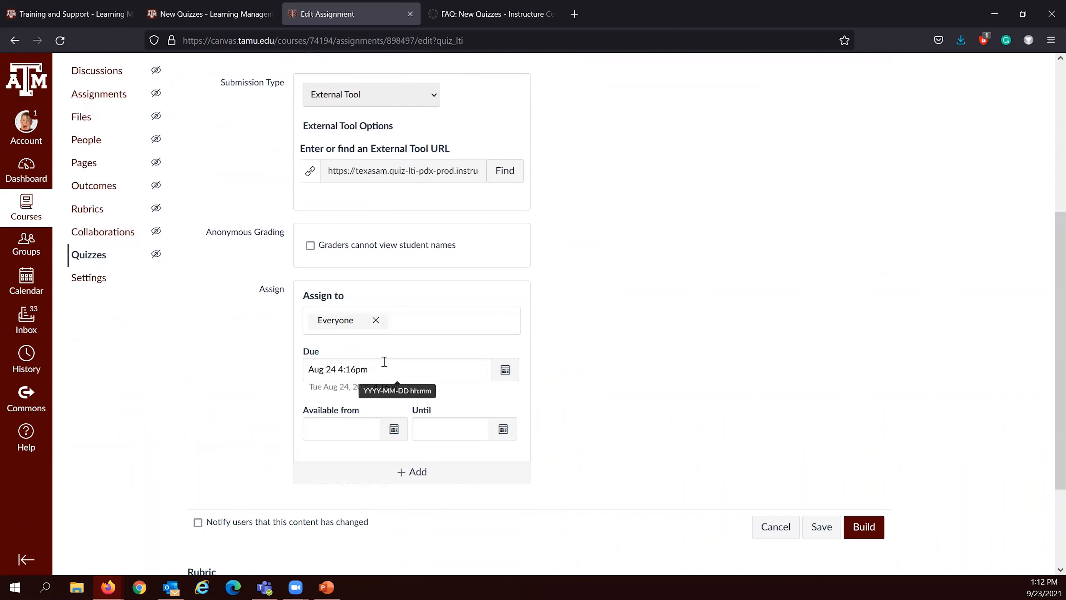
scroll(384, 362, "down", 1)
scroll(390, 294, "up", 3)
left_click_drag(316, 257, 425, 292)
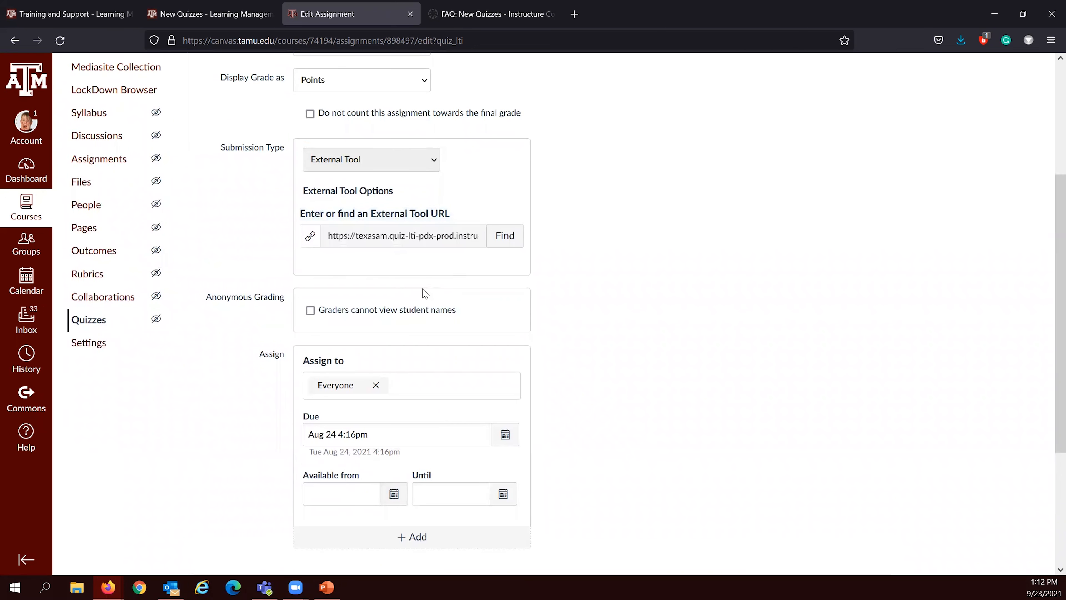
scroll(564, 439, "down", 2)
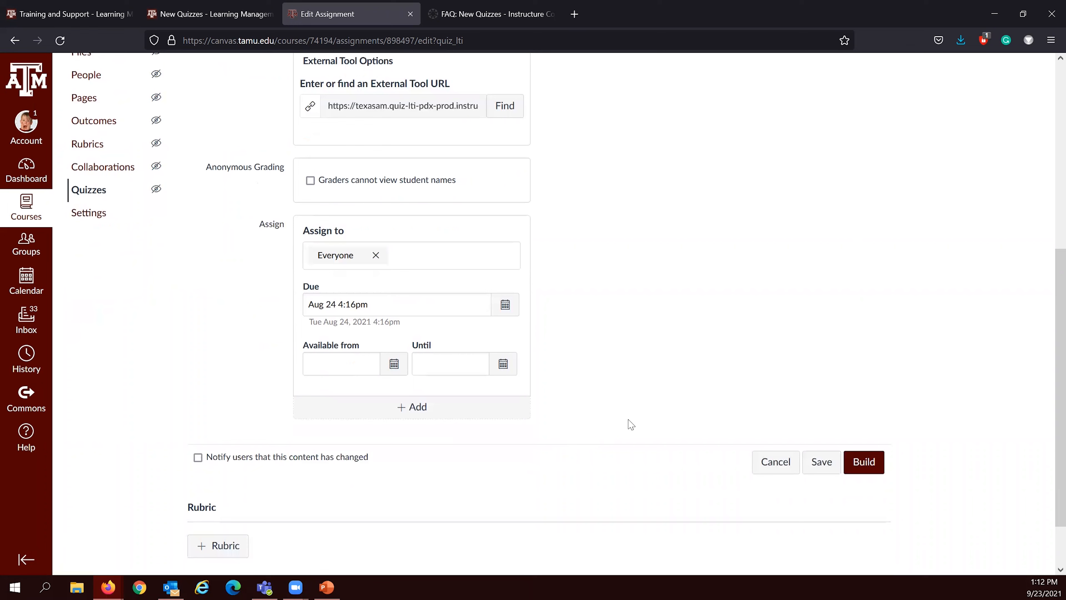
left_click(863, 461)
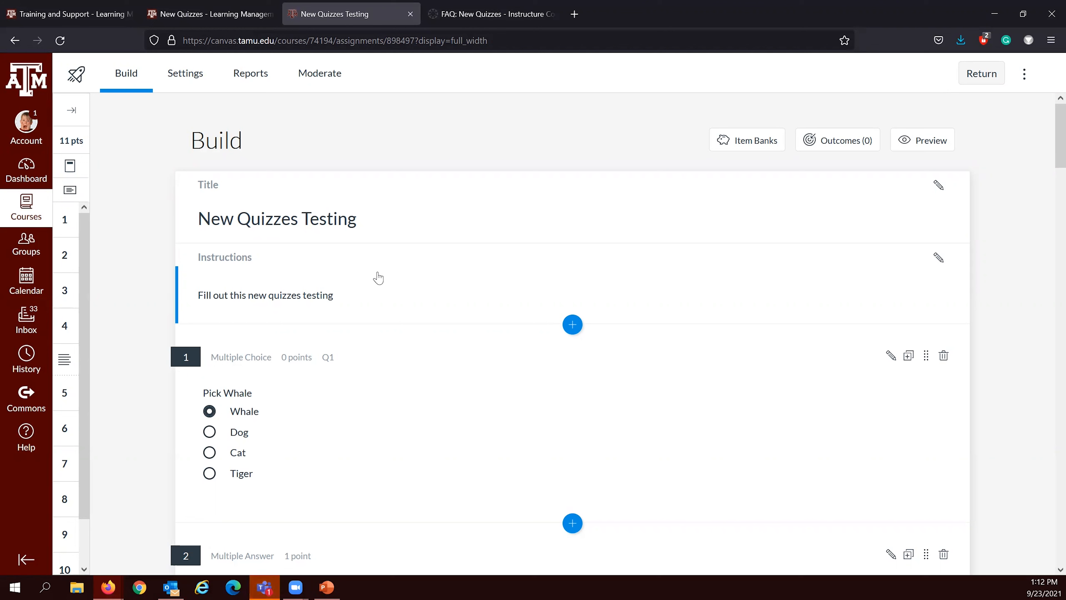
Step: Open the quiz instructions for editing and highlight the existing instruction text
left_click(276, 298)
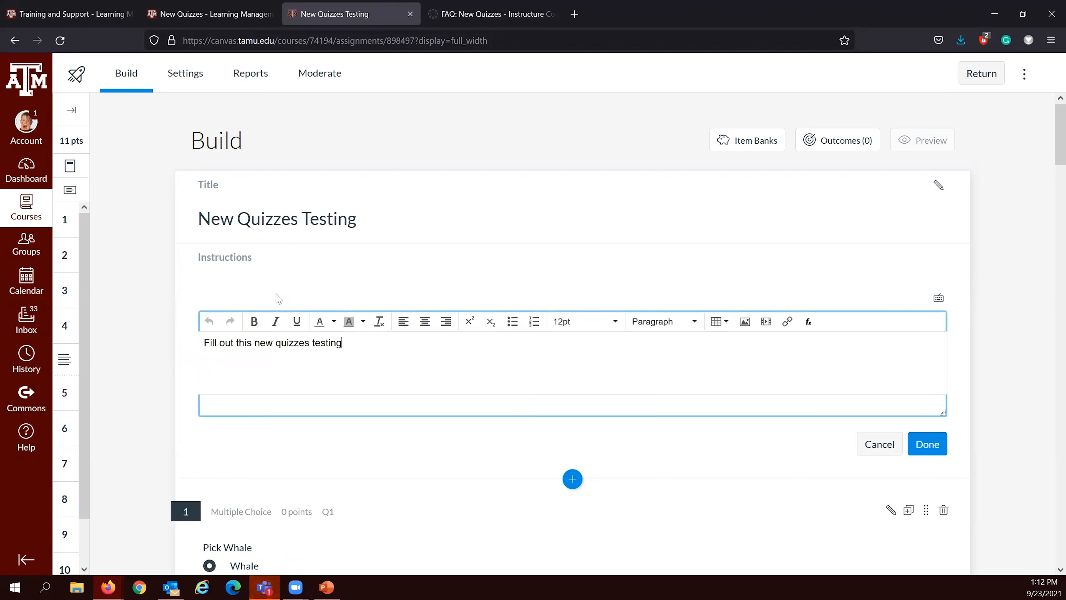
triple_click(290, 342)
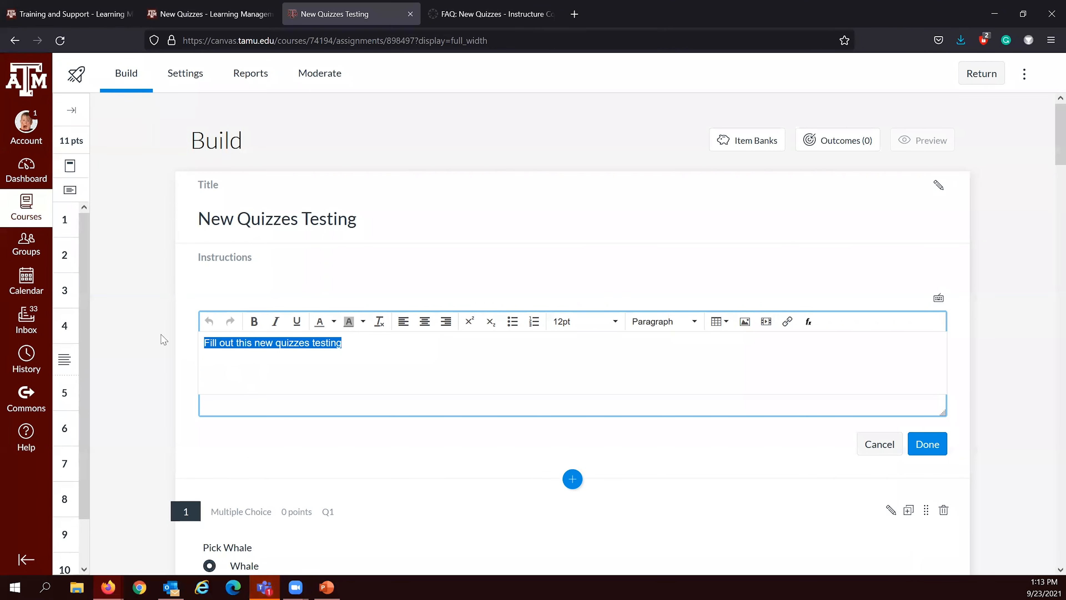
scroll(336, 354, "down", 2)
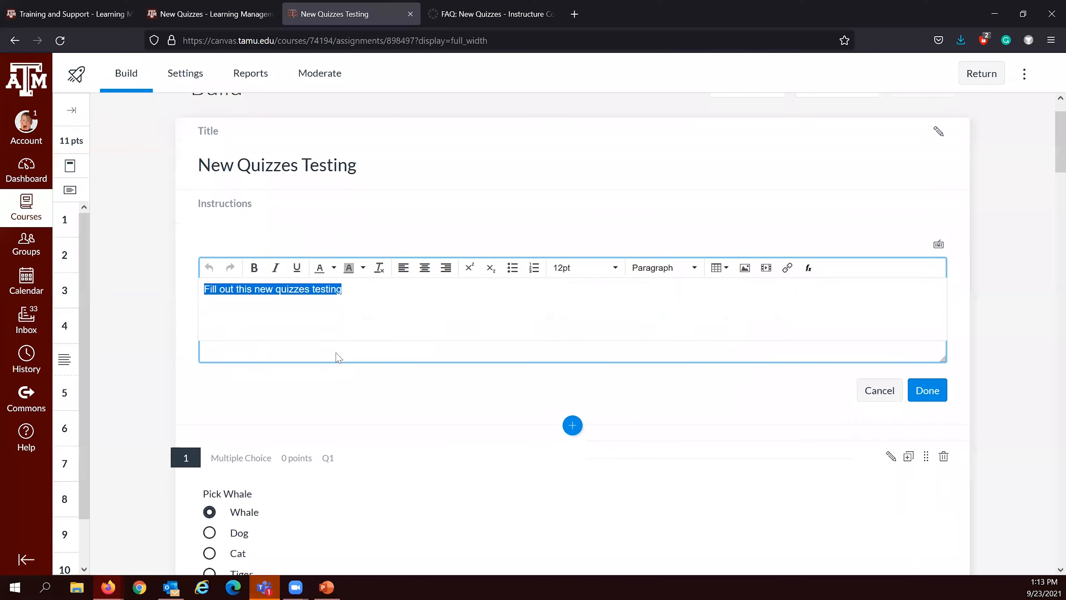
Step: Examine the quiz's questions, from the first multiple choice question to the formula and stimulus items
scroll(338, 357, "down", 3)
scroll(561, 247, "down", 3)
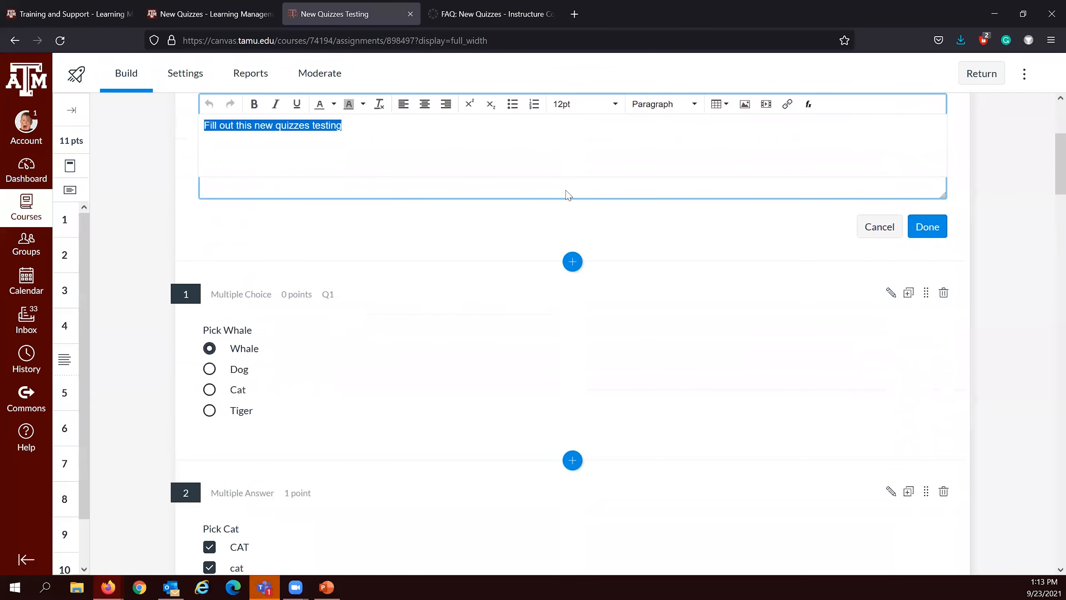
scroll(341, 176, "up", 5)
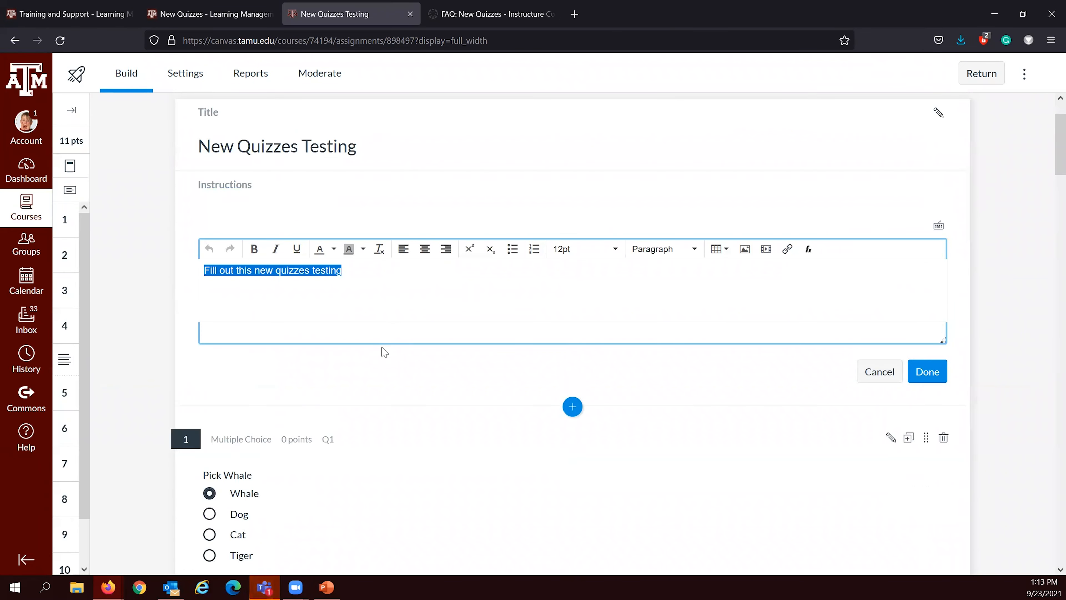
scroll(384, 352, "down", 5)
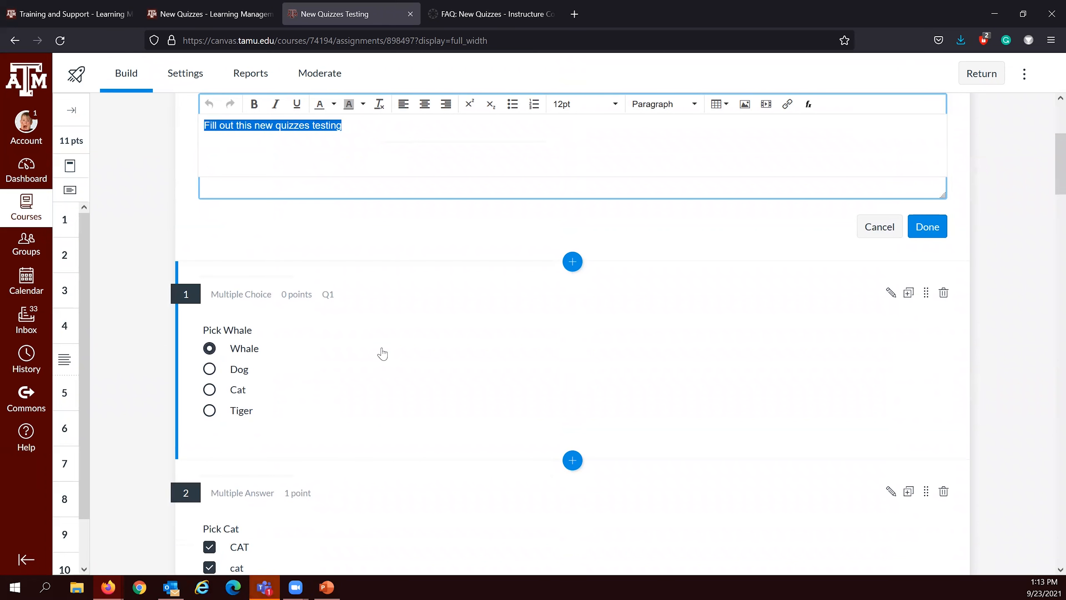
scroll(382, 354, "down", 1)
scroll(382, 354, "up", 3)
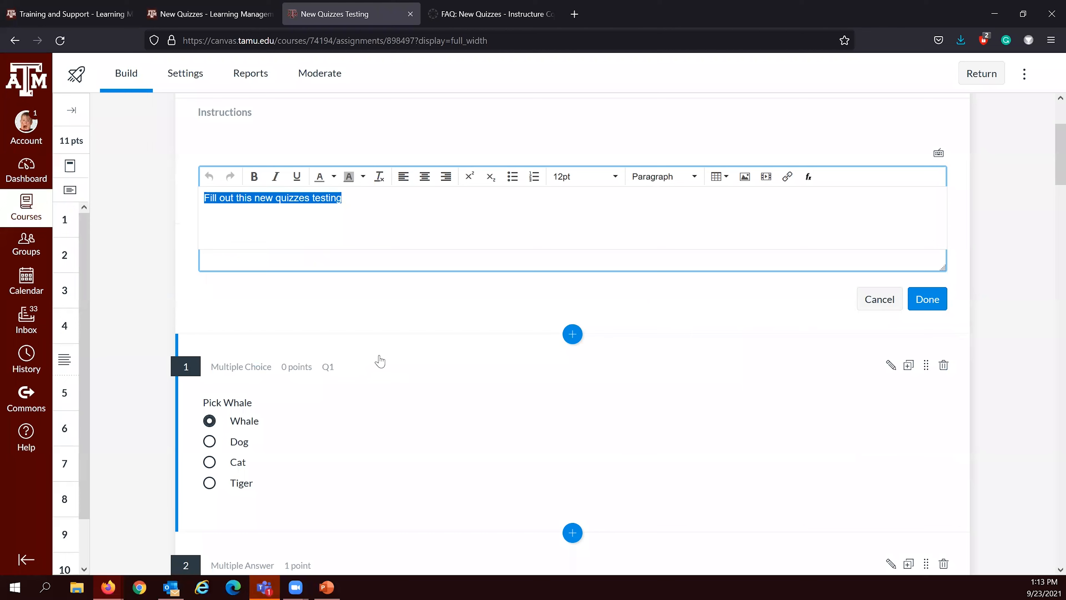
scroll(343, 382, "down", 4)
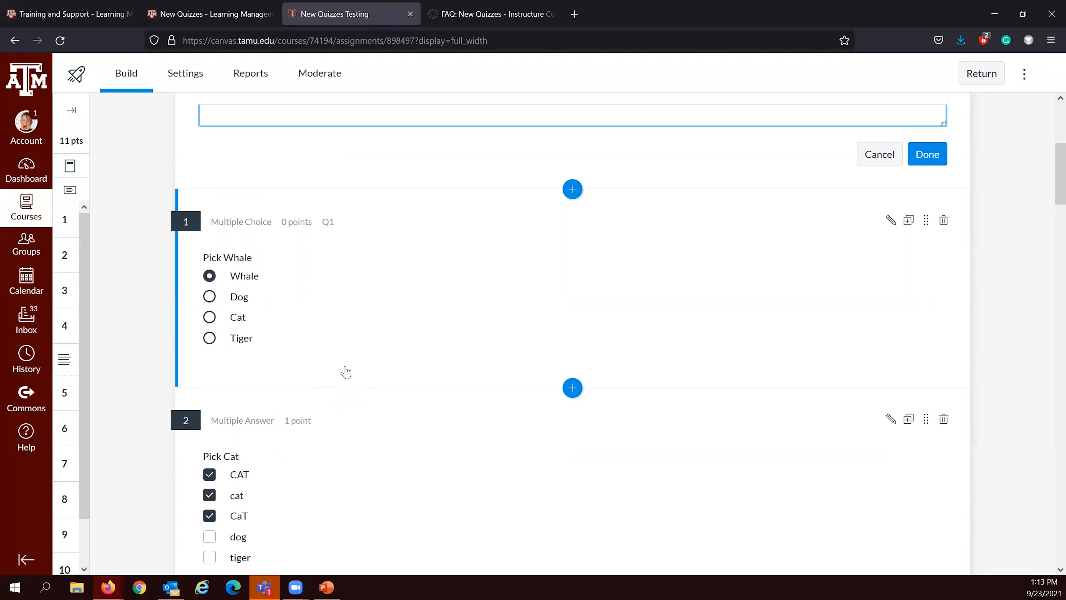
scroll(345, 372, "down", 10)
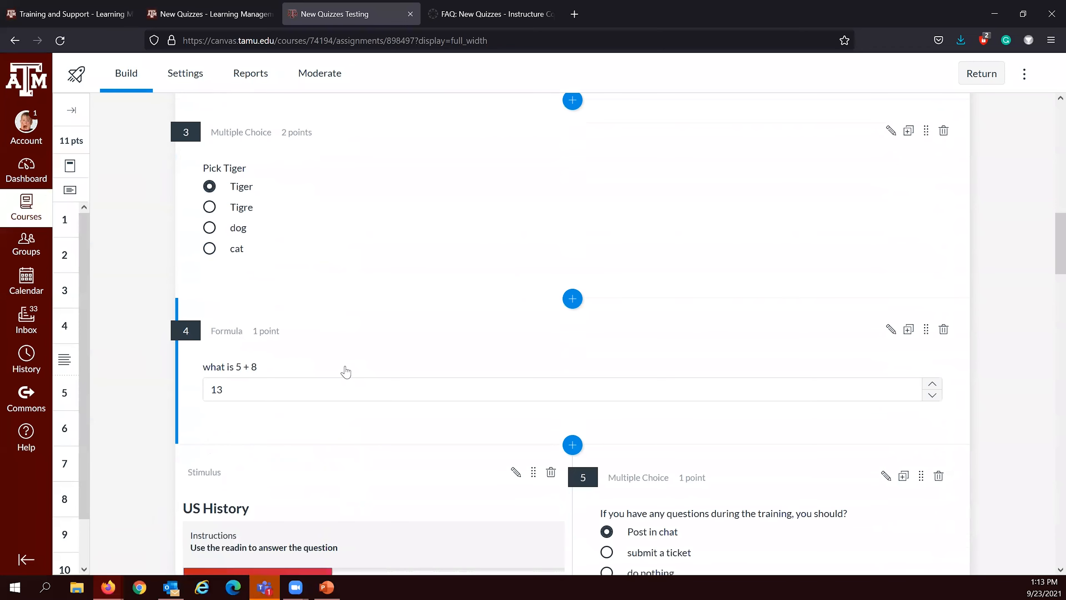
scroll(345, 372, "up", 10)
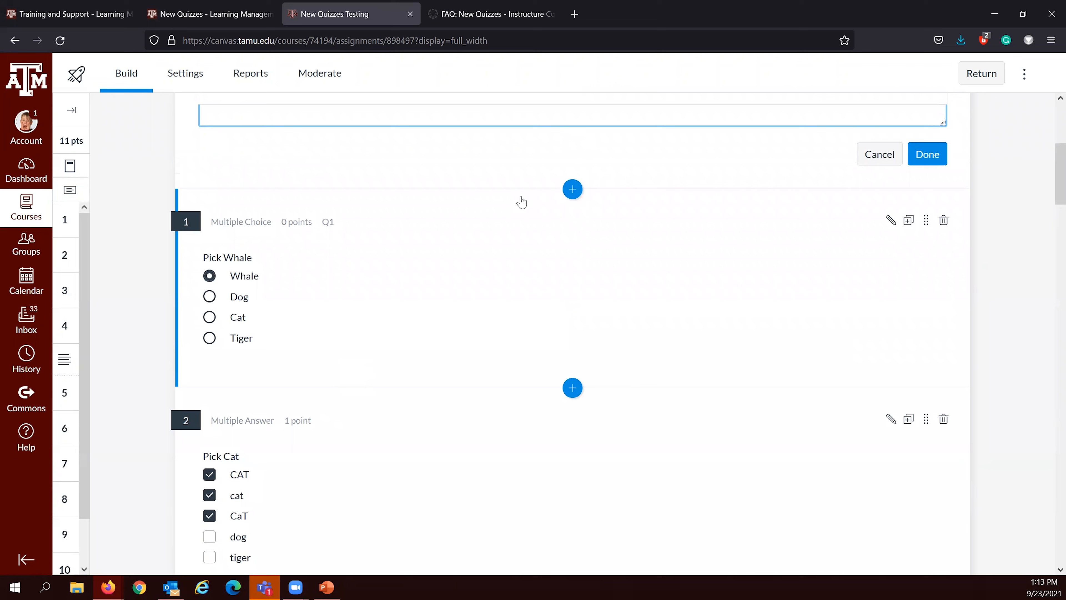
Step: View the content types that can be inserted before question 1, look through the item banks, and close them
left_click(572, 191)
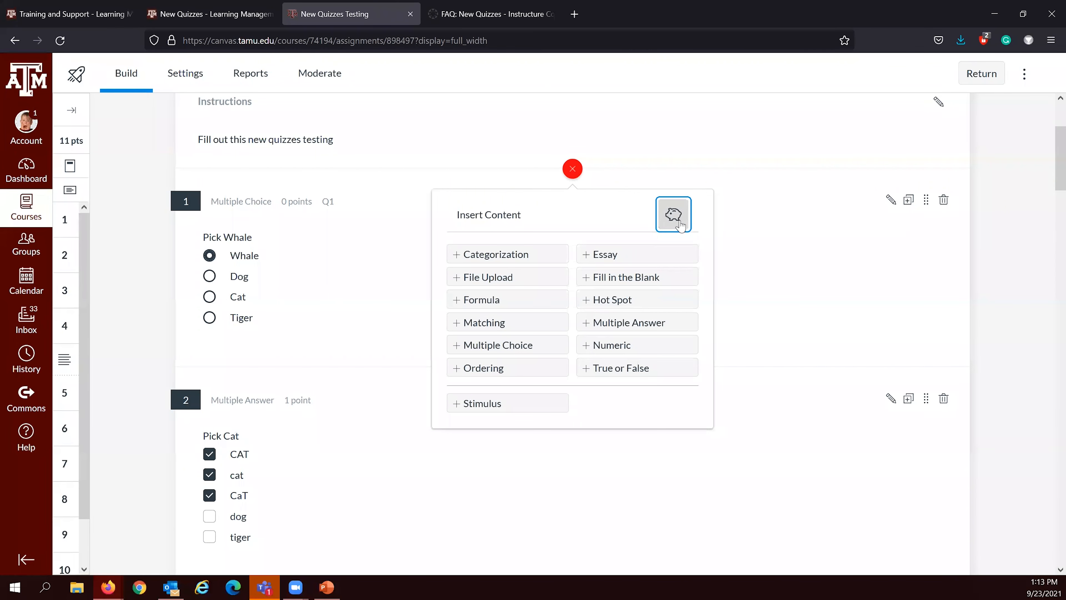
left_click(671, 222)
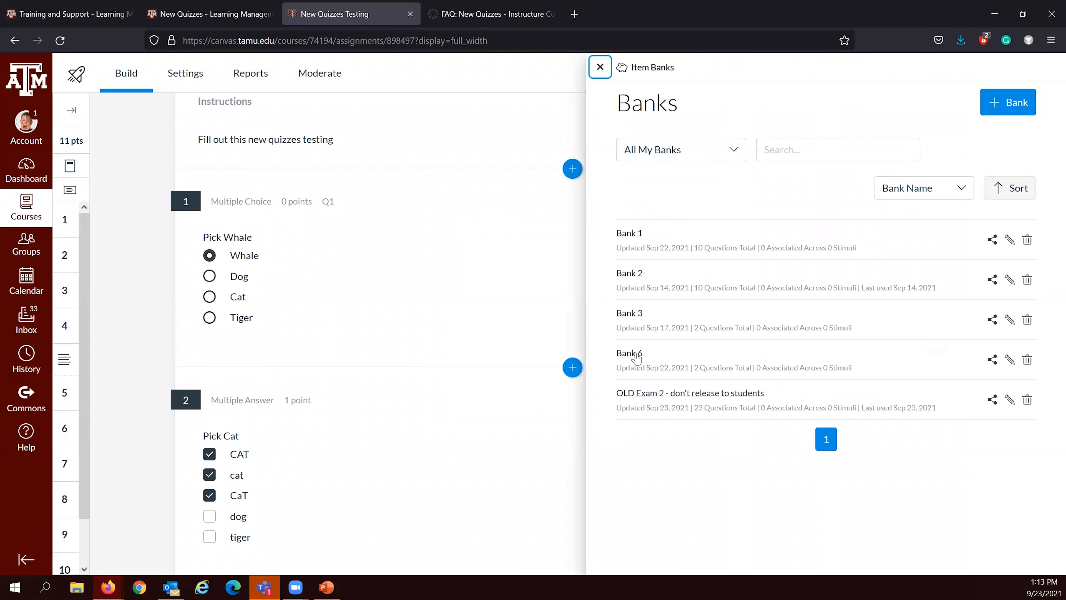
left_click(601, 68)
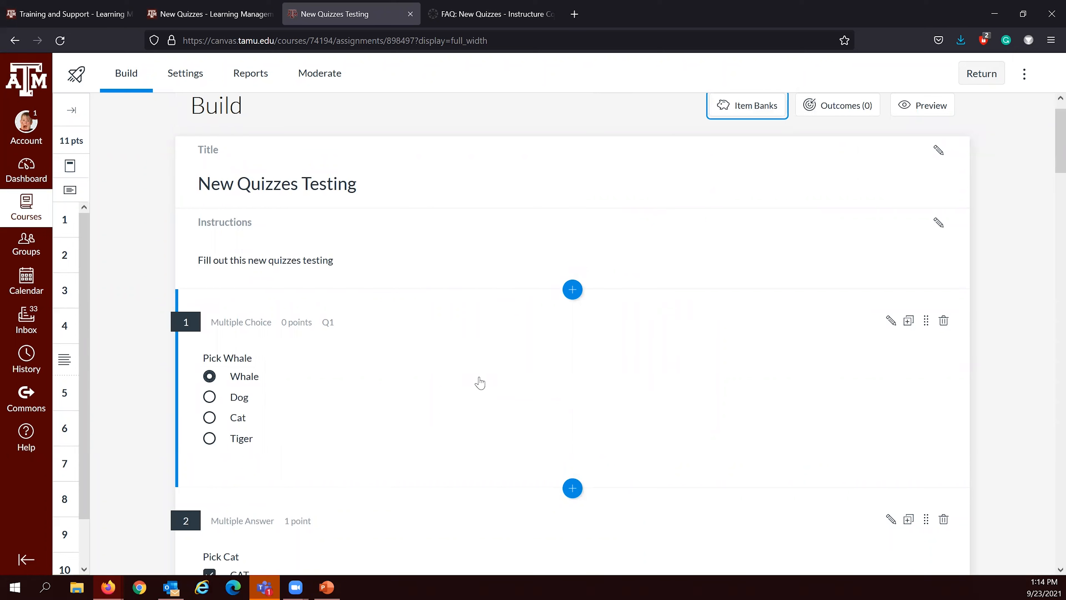
Step: Open the Pick Whale question for editing and highlight its Vary points by answer and Shuffle Choices options
left_click(416, 392)
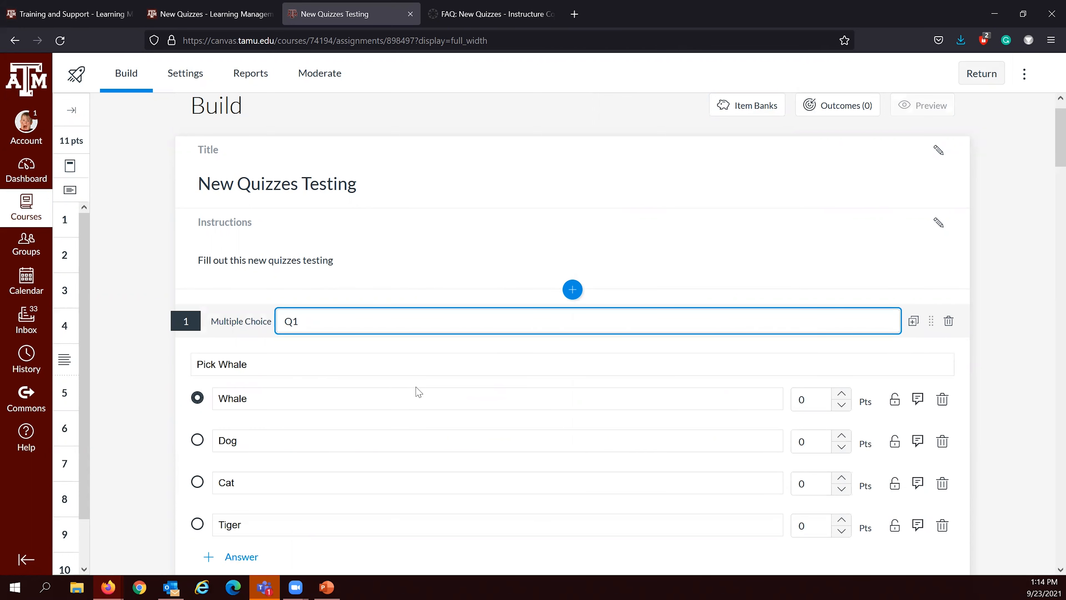
scroll(405, 380, "down", 2)
scroll(406, 380, "down", 2)
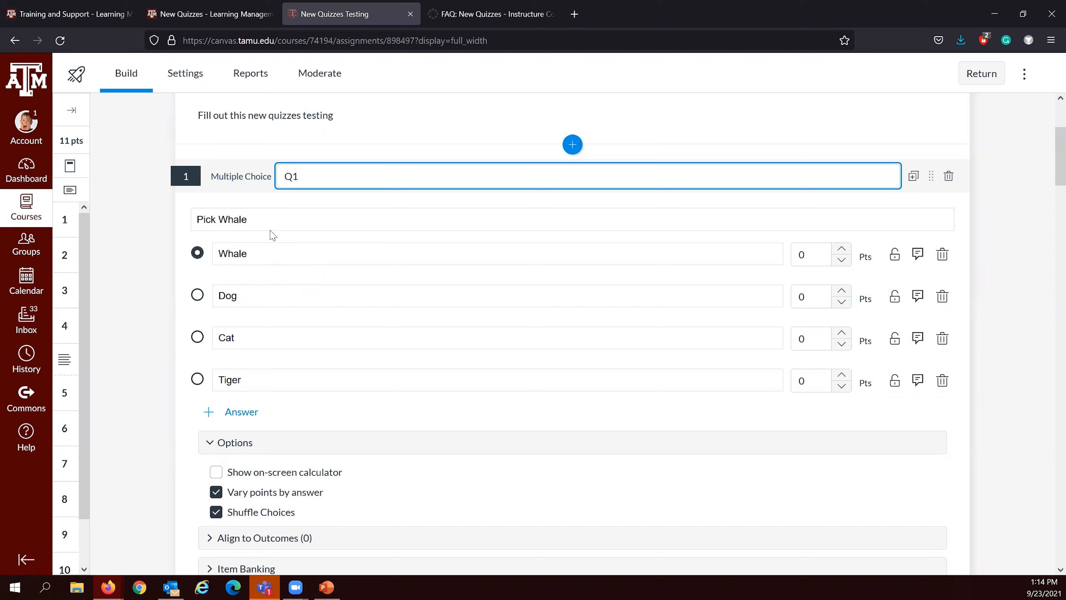
scroll(269, 260, "down", 2)
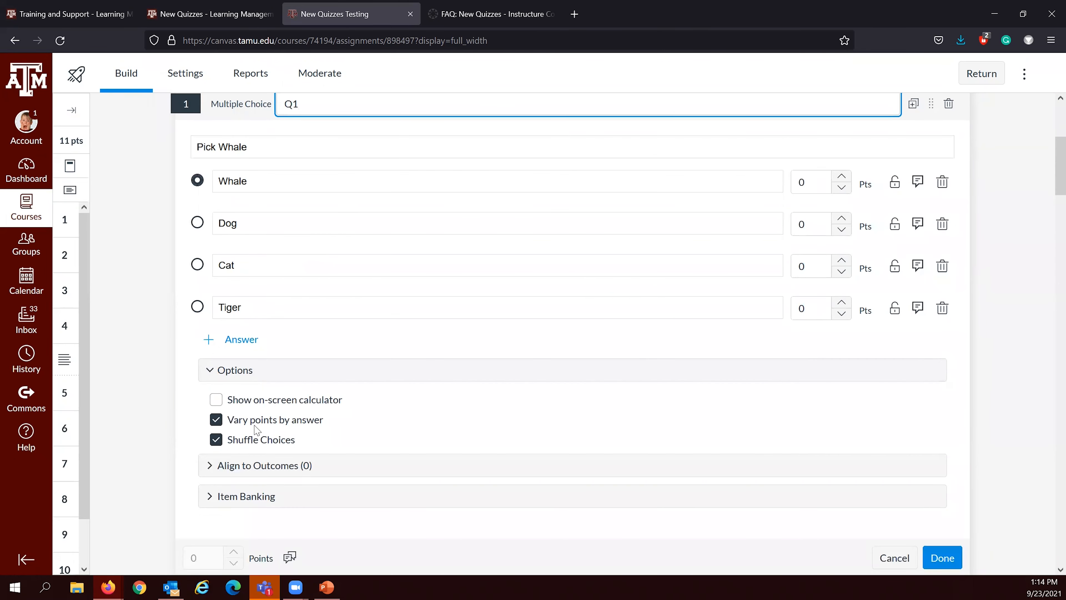
left_click_drag(255, 420, 350, 438)
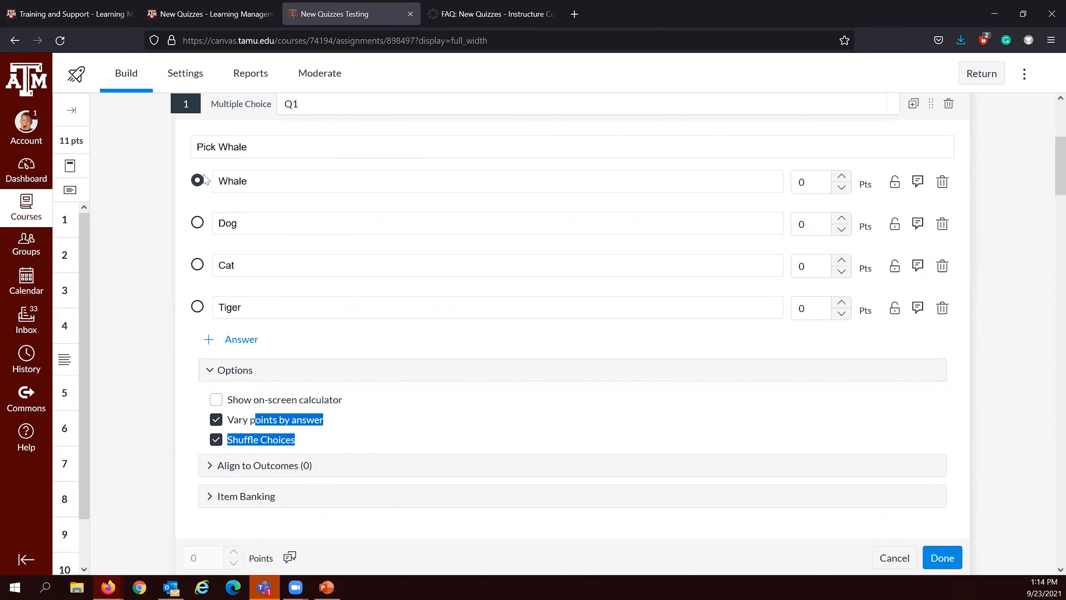
Step: Keep Whale as the correct answer and set 5 points for Whale and 3 points for Dog
left_click(197, 181)
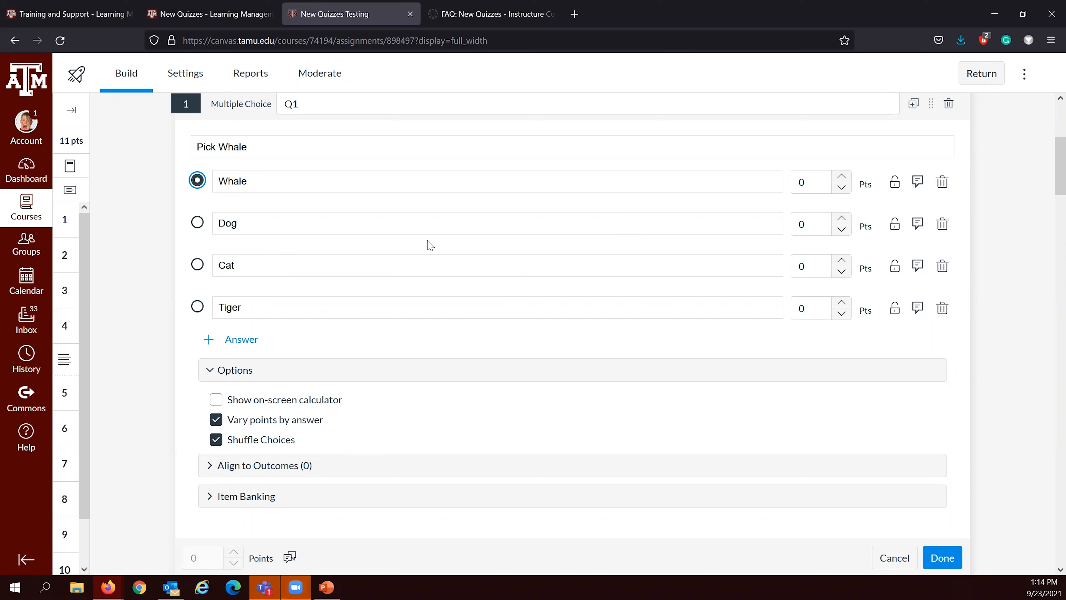
left_click(801, 182)
type("5")
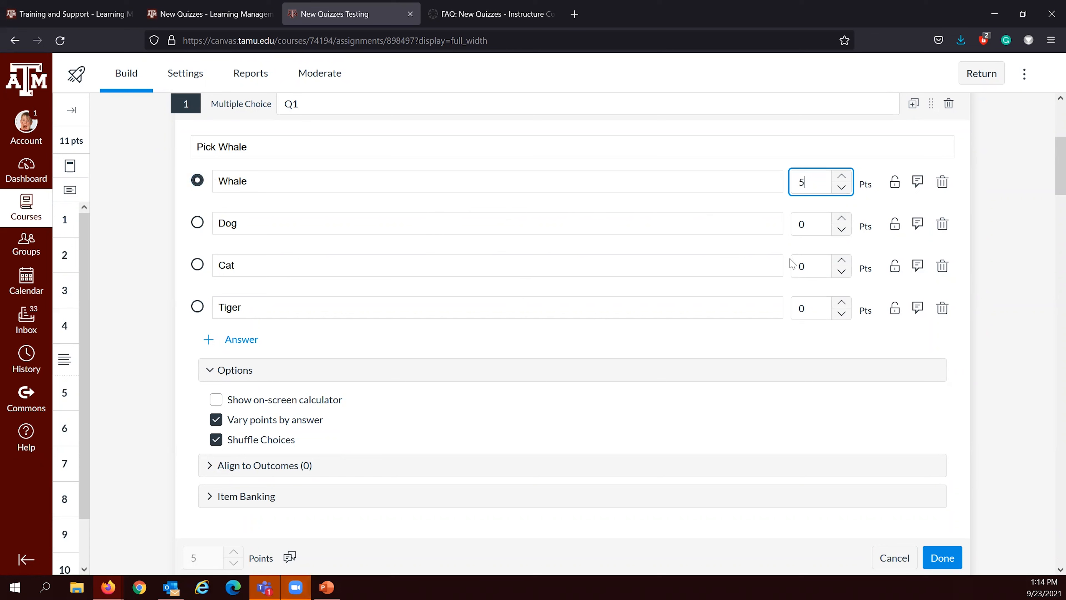
left_click(804, 223)
type("3")
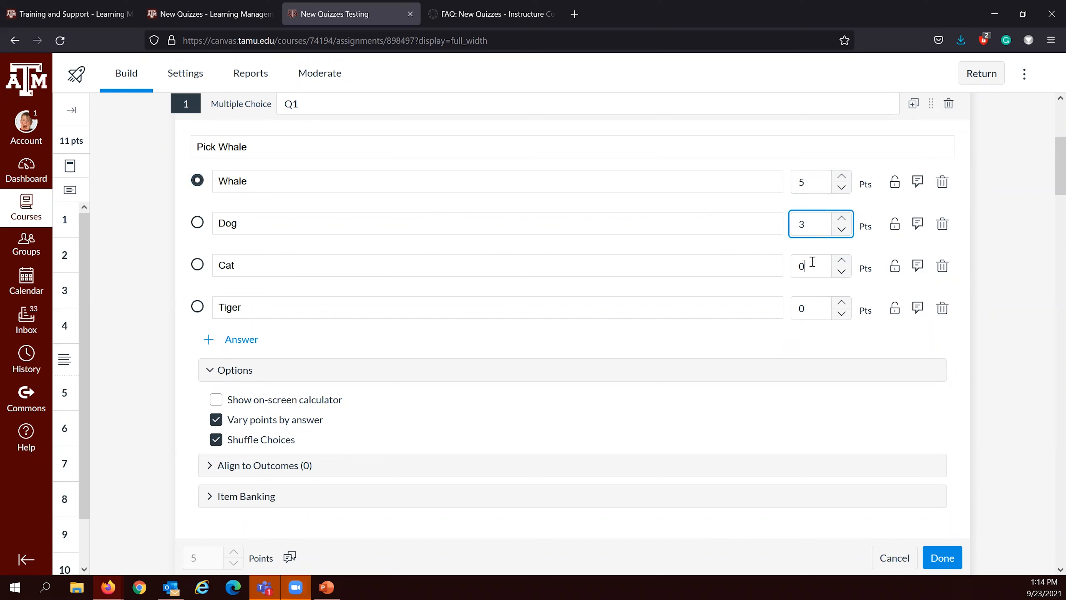
left_click(810, 265)
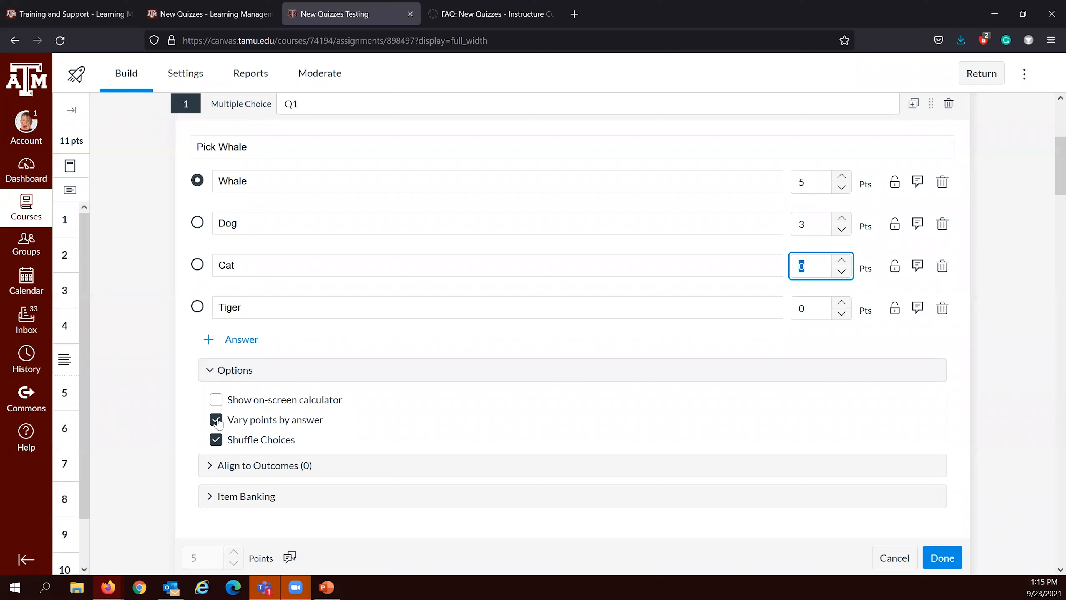
Step: Turn off Vary points by answer for the Pick Whale question and highlight the Shuffle Choices option
left_click(217, 420)
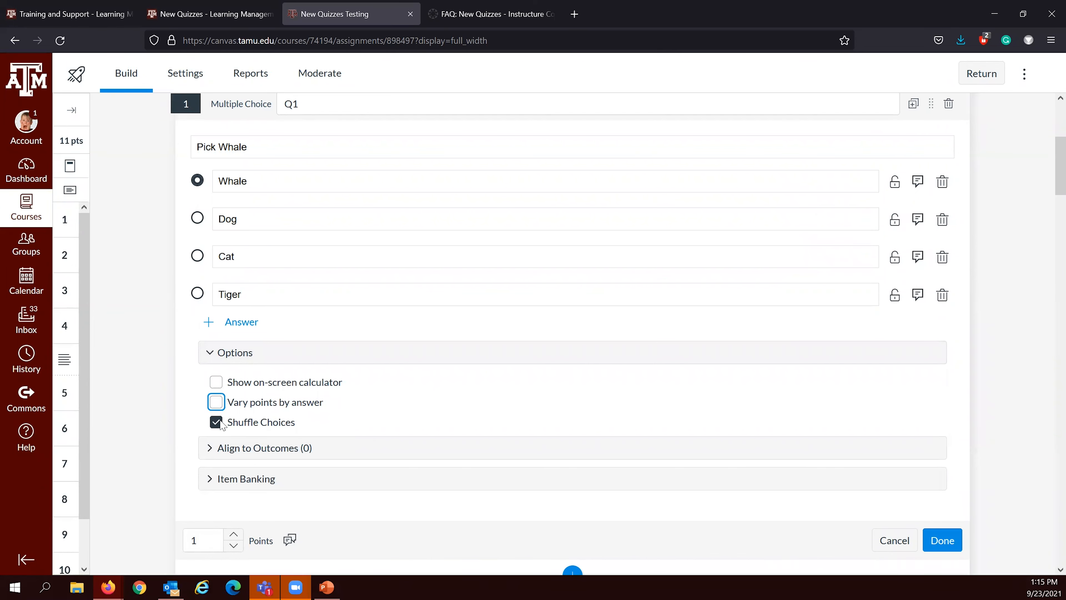
scroll(221, 424, "up", 2)
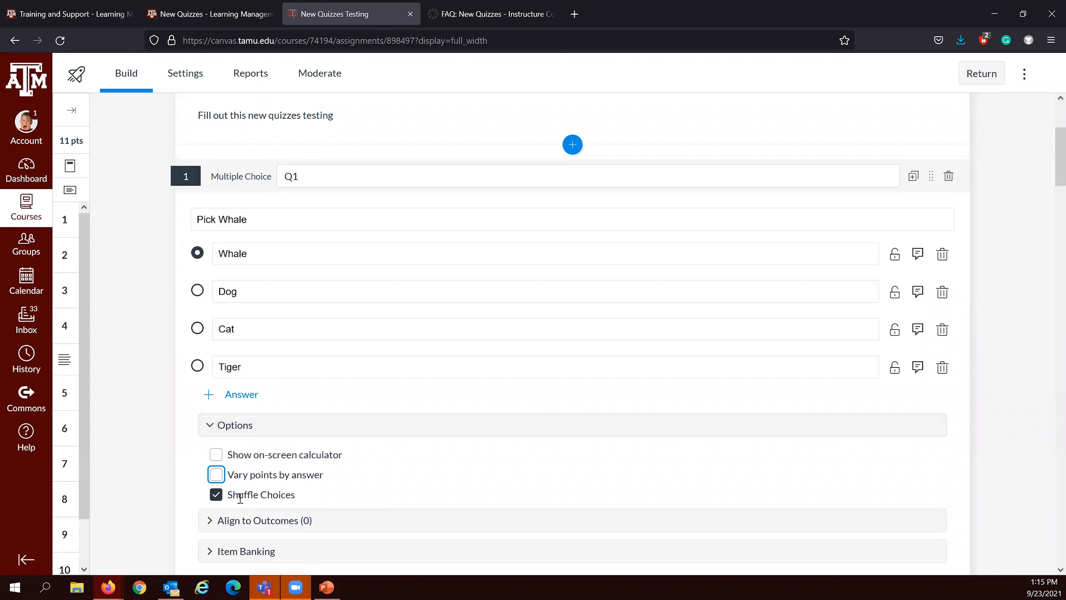
left_click_drag(228, 499, 279, 502)
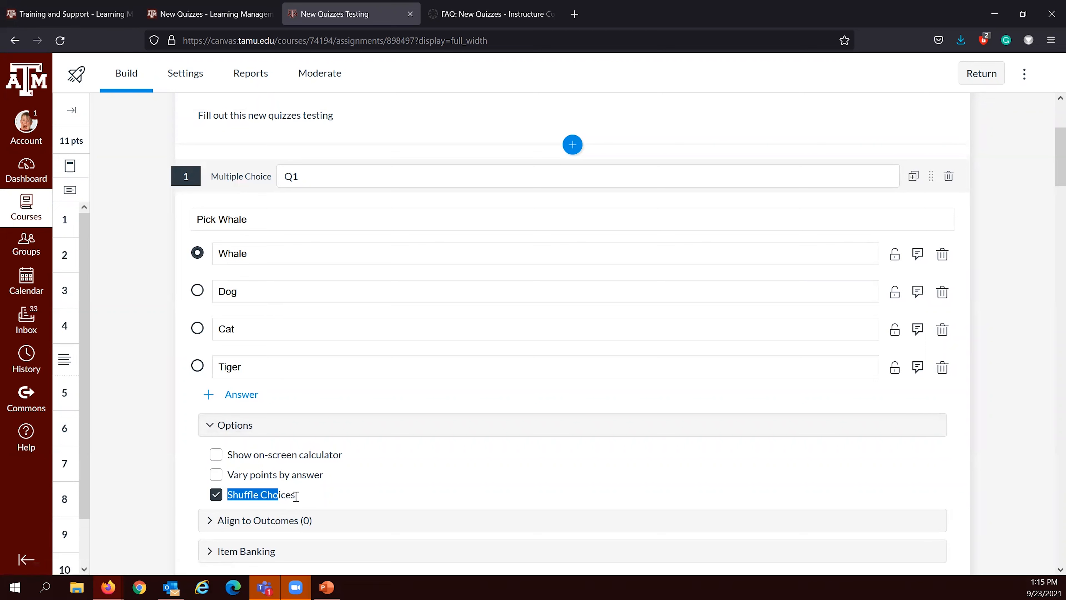
left_click_drag(296, 496, 229, 496)
Step: Save the Pick Whale question's changes by opening the Pick Cat question for editing
scroll(215, 498, "down", 7)
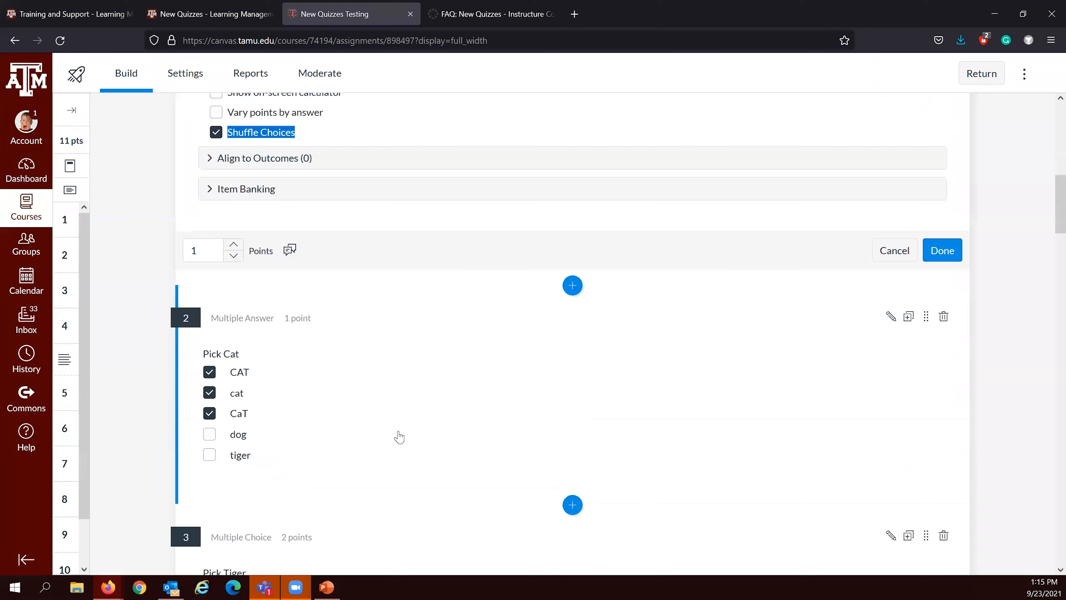
left_click(309, 401)
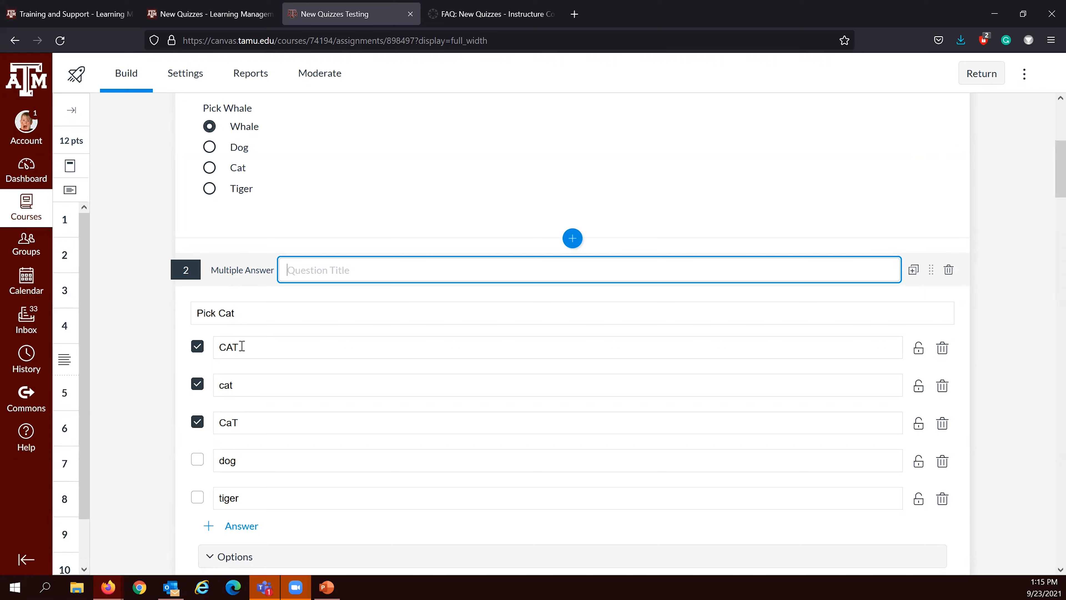
scroll(323, 283, "up", 3)
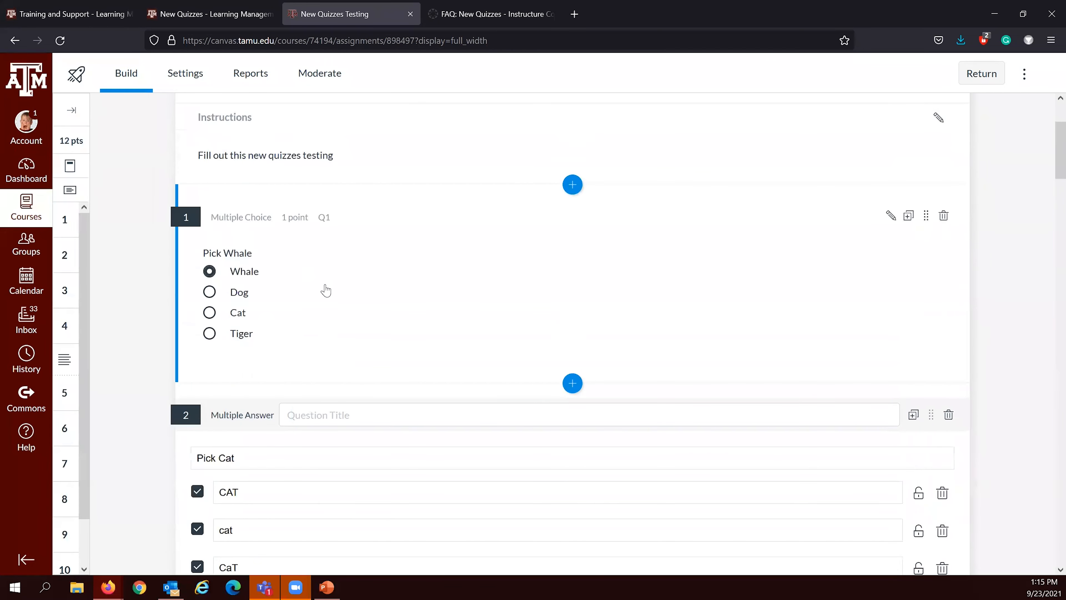
Step: Reopen the Pick Whale question, view its Item Banking options, and collapse them again
left_click(326, 290)
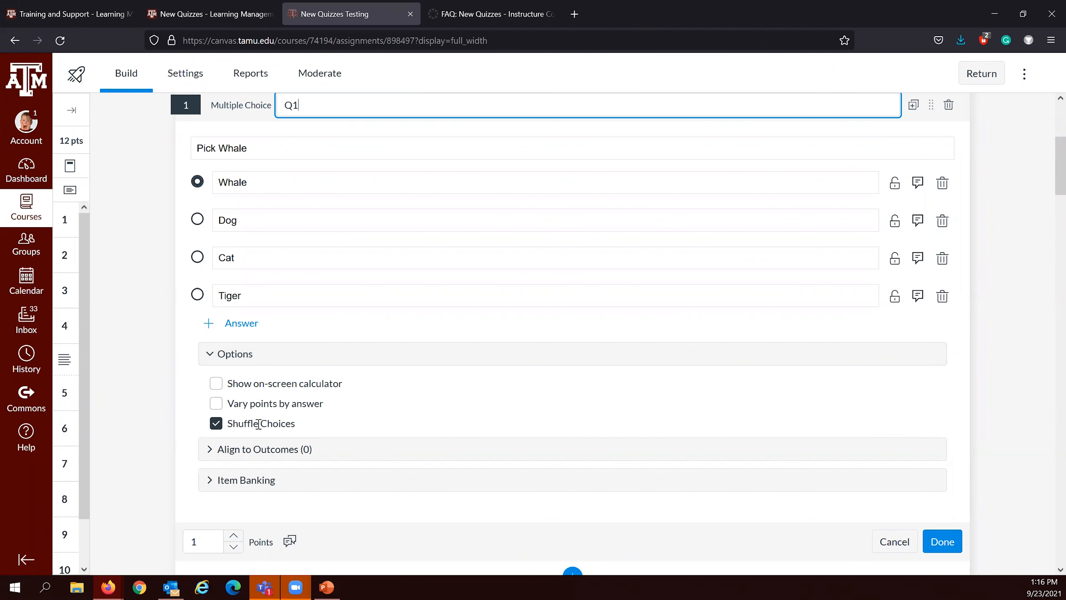
scroll(259, 423, "down", 2)
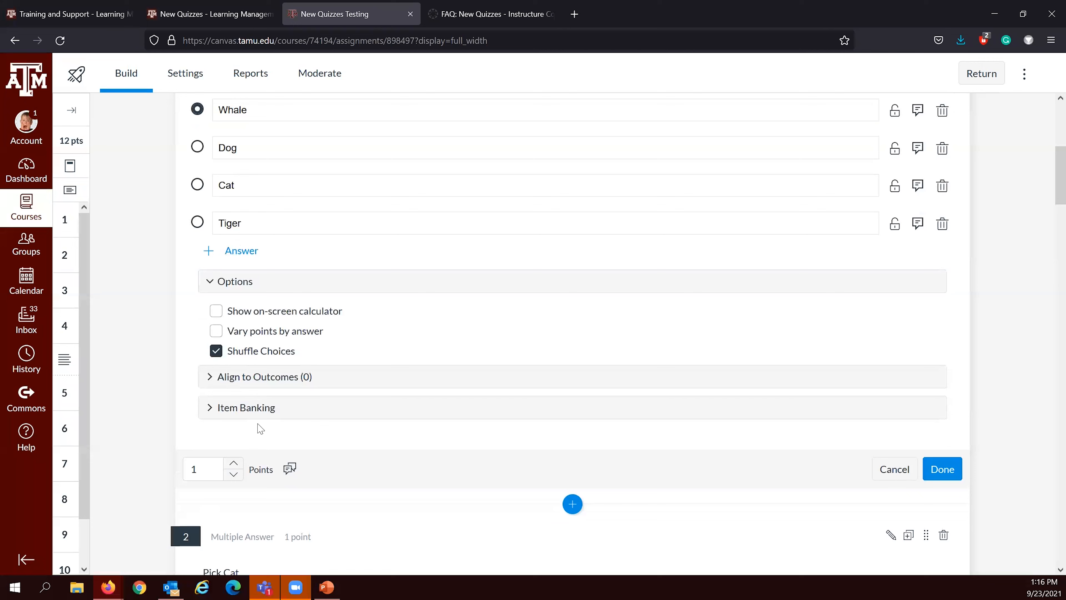
left_click(251, 410)
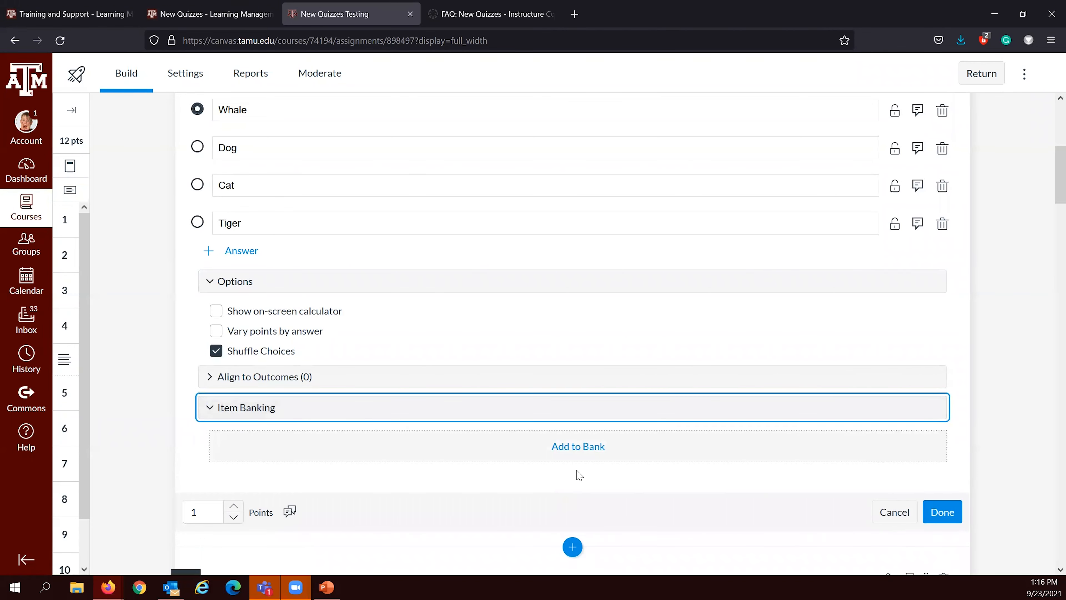
left_click(303, 409)
scroll(575, 423, "up", 5)
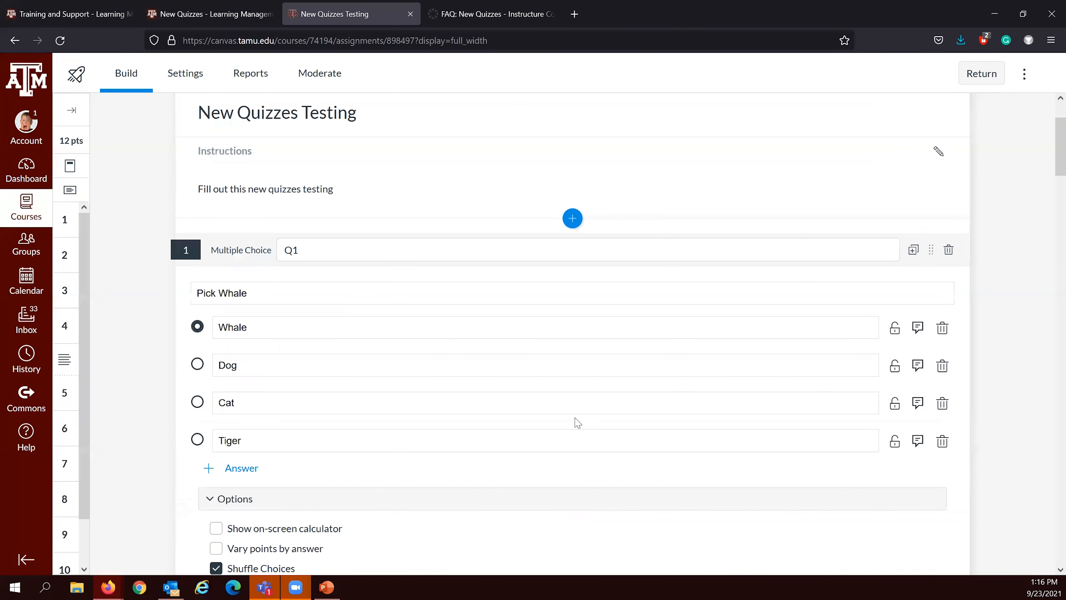
Step: Open the Formula question "what is 5 + 8" for editing and highlight the backticked x variable in its instructions
scroll(575, 424, "down", 12)
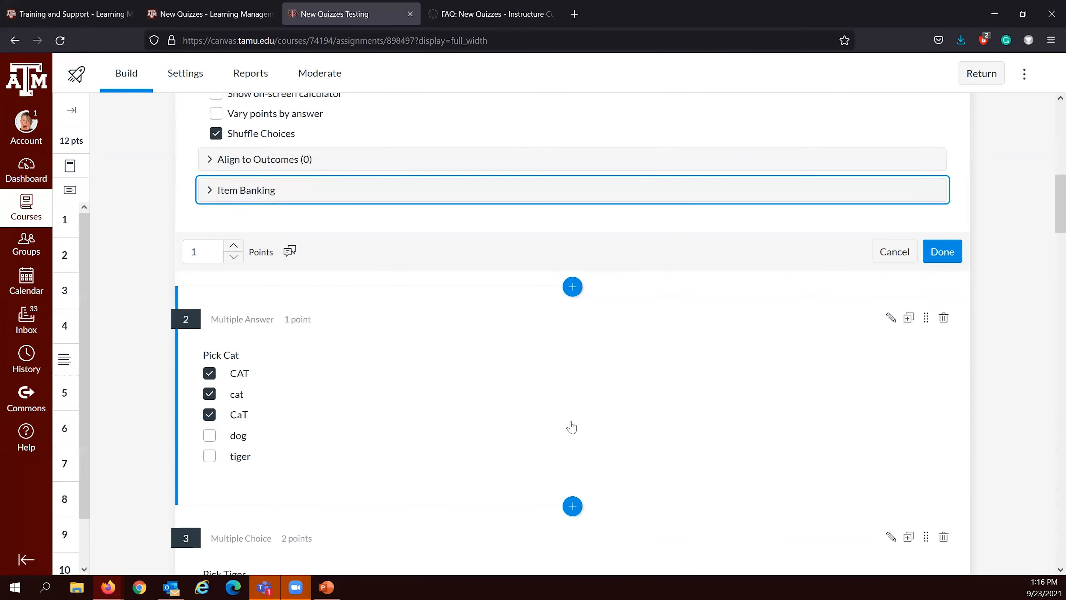
scroll(572, 427, "down", 9)
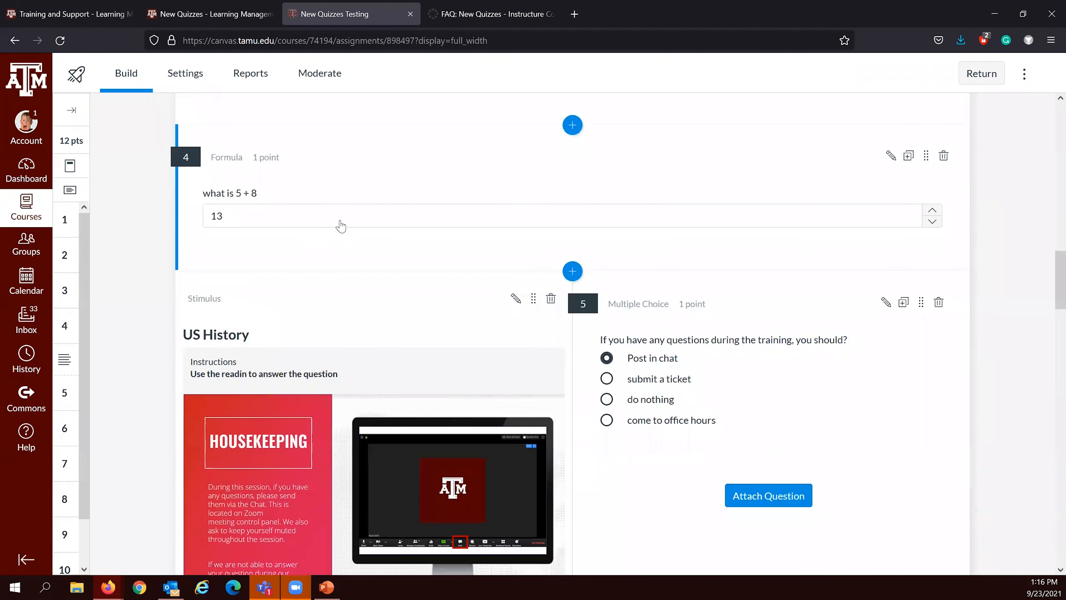
left_click(324, 192)
scroll(320, 348, "down", 2)
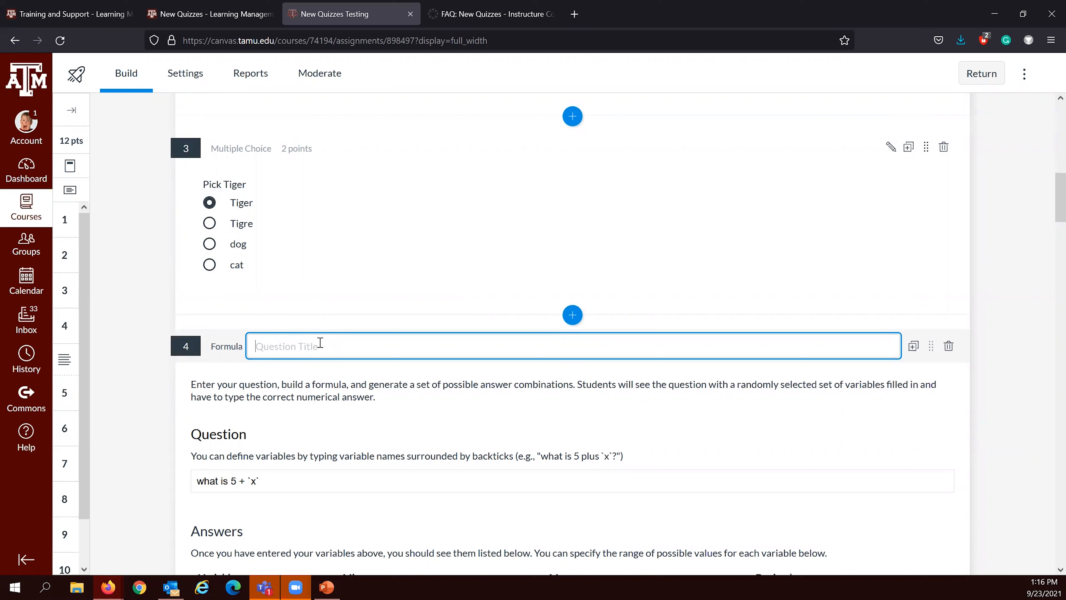
left_click_drag(600, 455, 605, 454)
left_click(605, 455)
left_click_drag(605, 454, 601, 455)
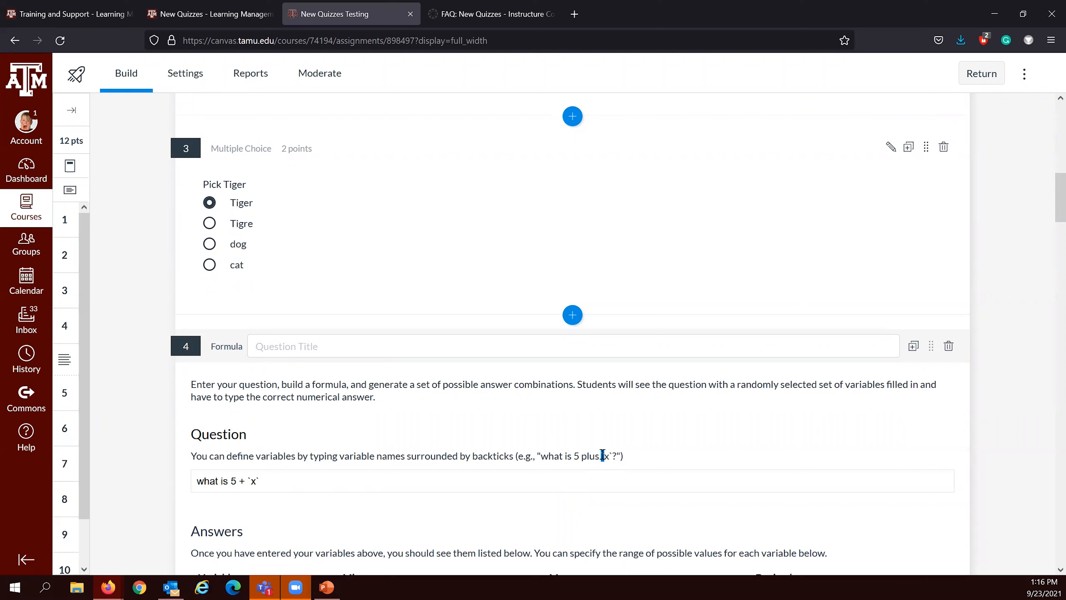
left_click_drag(602, 455, 612, 454)
left_click(606, 453)
Step: Review the Formula question's variable range, formula definition, generated answer combinations and options
scroll(512, 504, "down", 8)
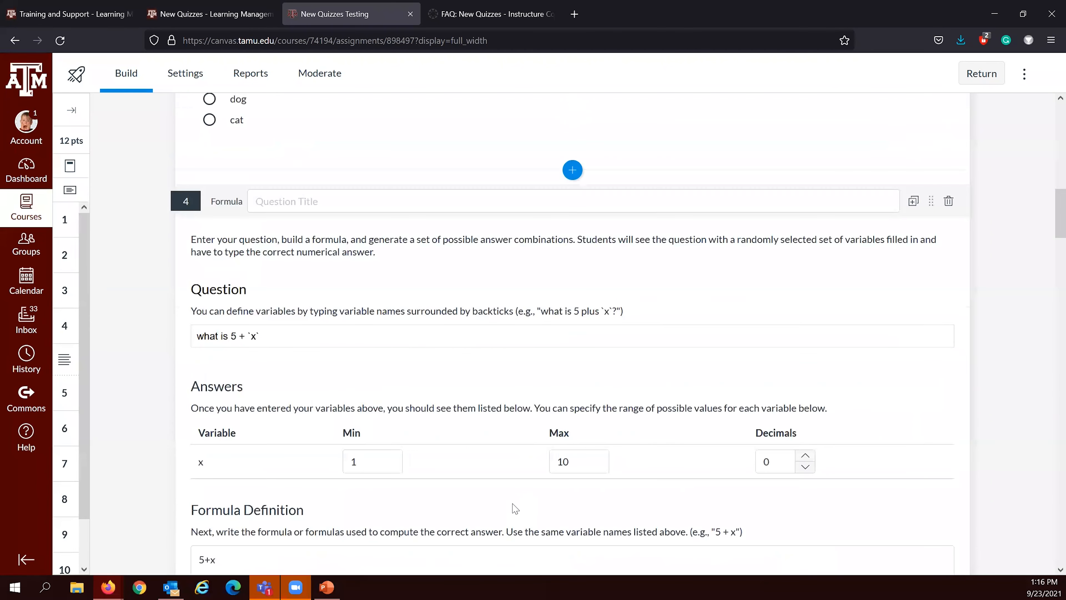
scroll(512, 503, "down", 10)
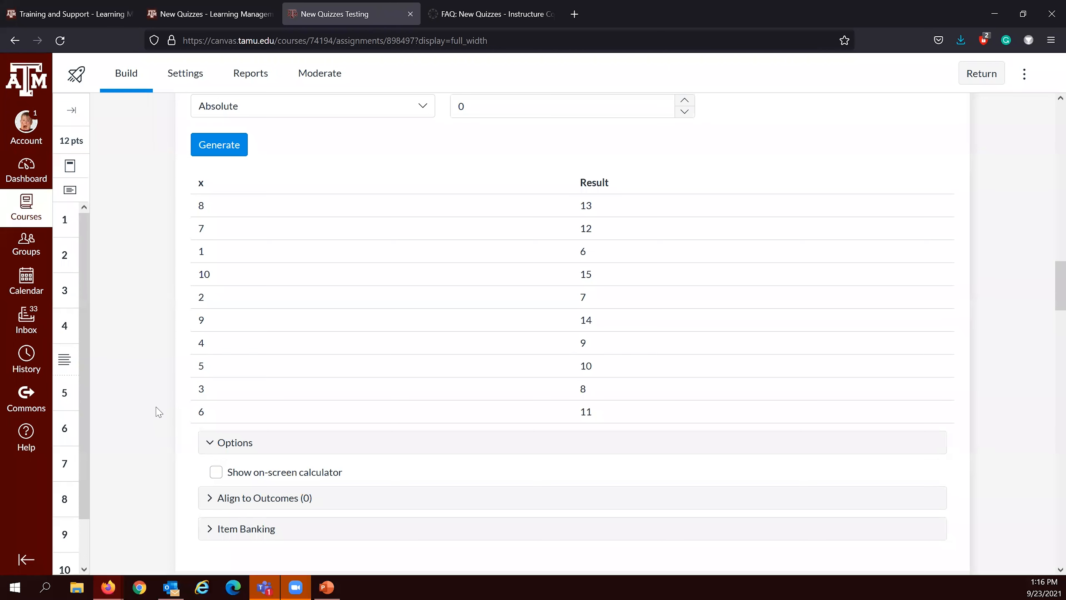
scroll(159, 411, "down", 10)
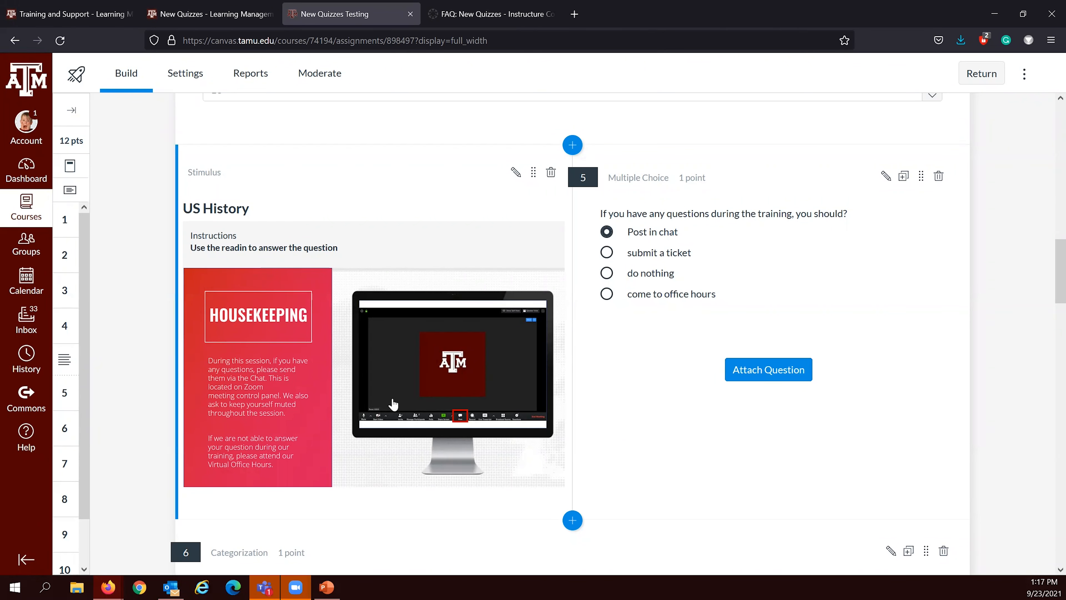
Step: Examine the US History stimulus with its attached multiple-choice question and the "Match the item" Categorization question
scroll(391, 398, "up", 3)
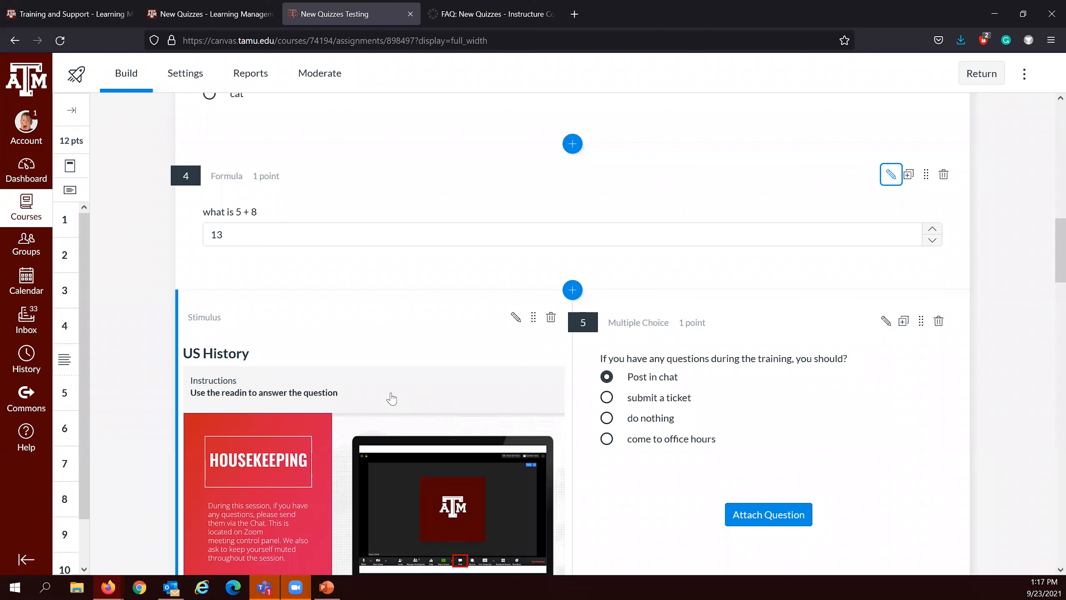
scroll(404, 292, "down", 2)
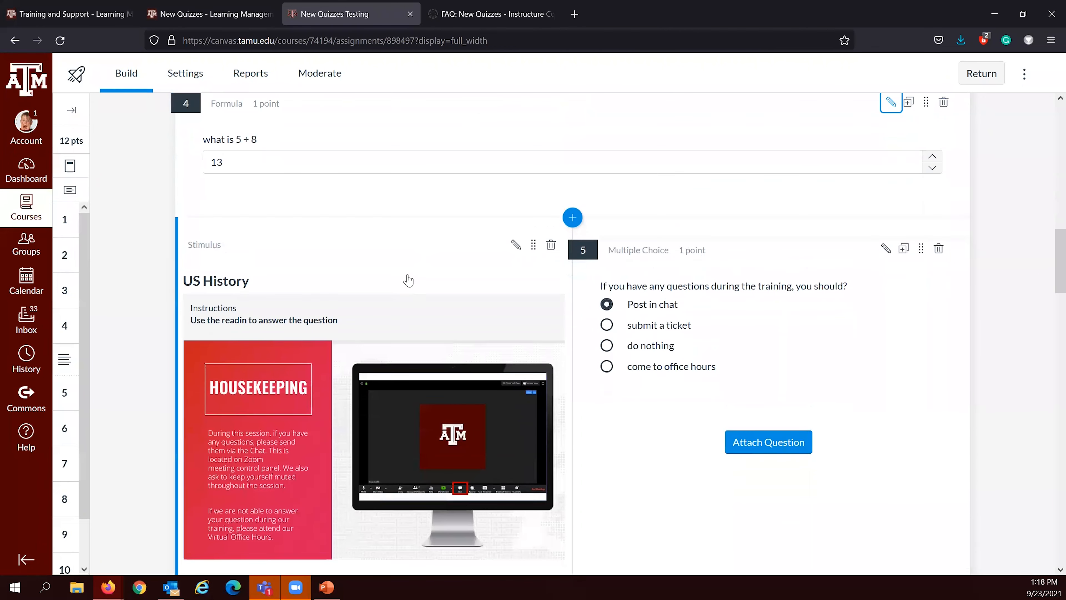
scroll(408, 280, "down", 2)
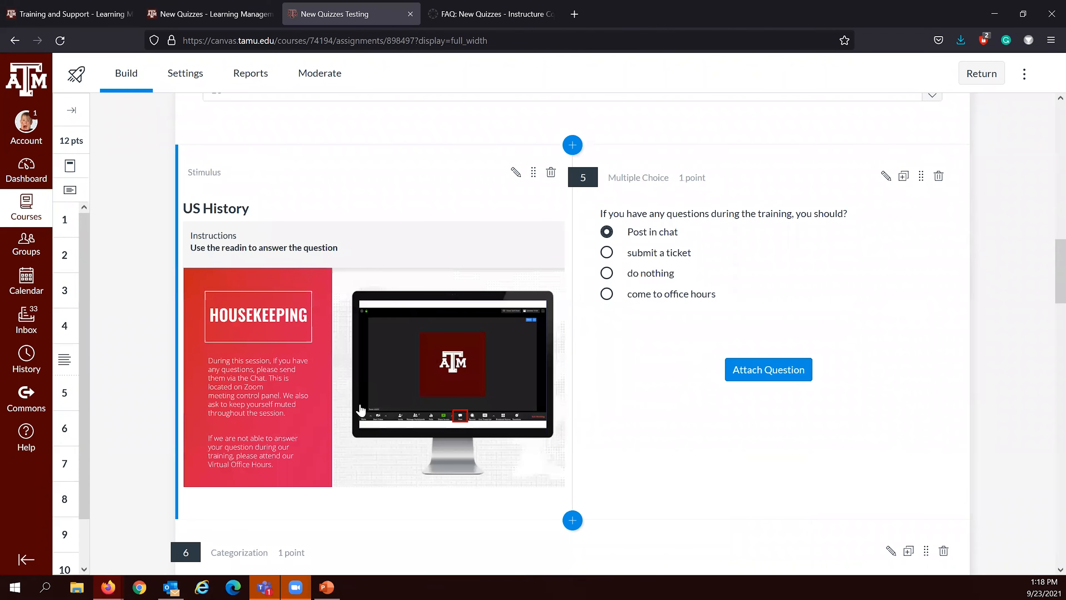
scroll(360, 410, "down", 8)
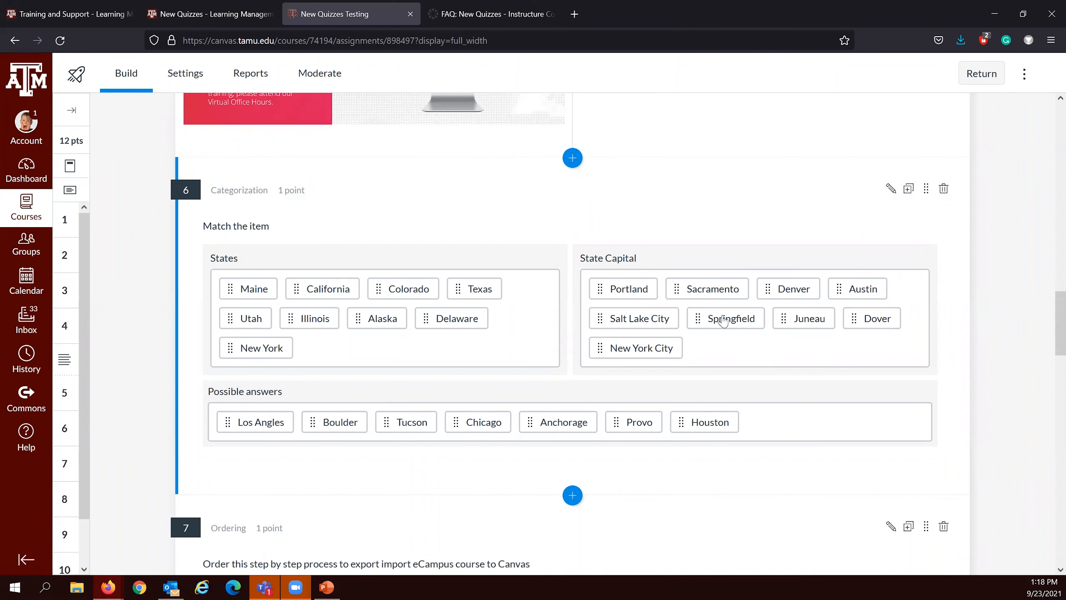
Step: Examine the eCampus to Canvas Ordering question and cancel editing a copy of it
scroll(653, 455, "down", 5)
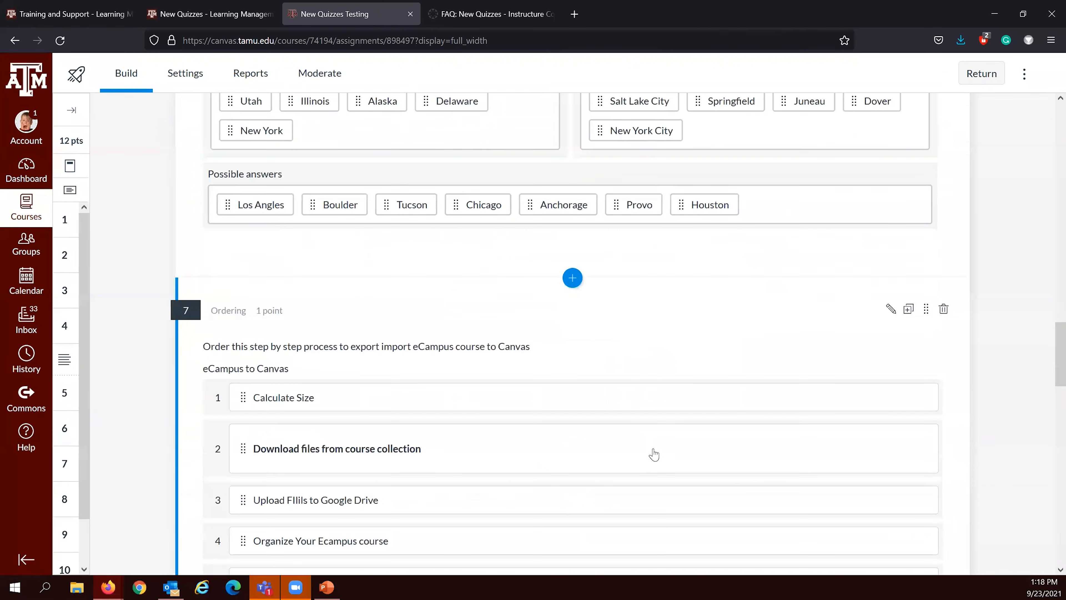
scroll(621, 443, "down", 2)
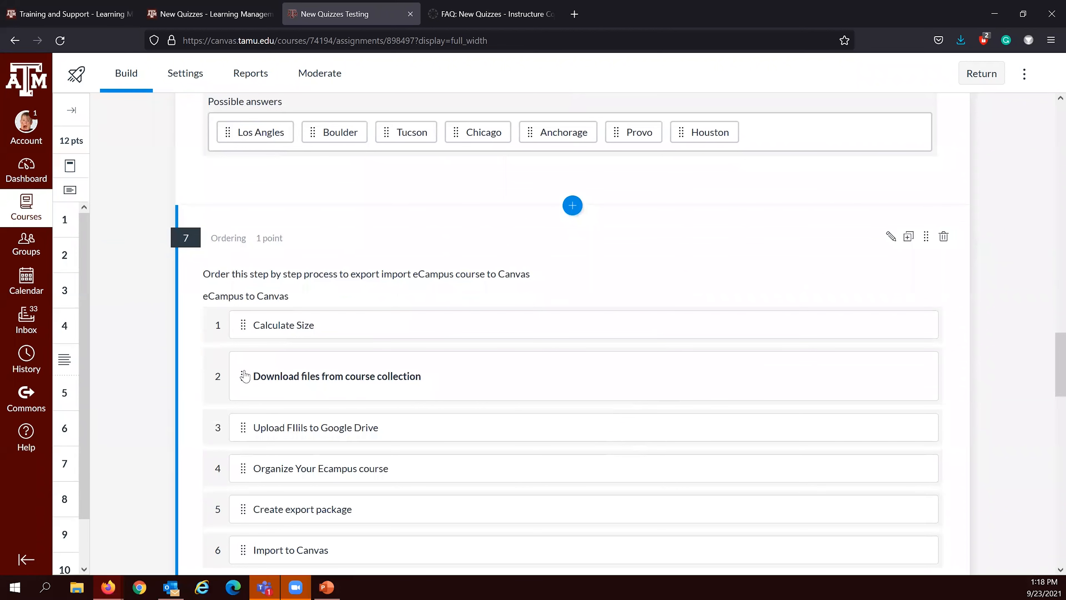
left_click(235, 375)
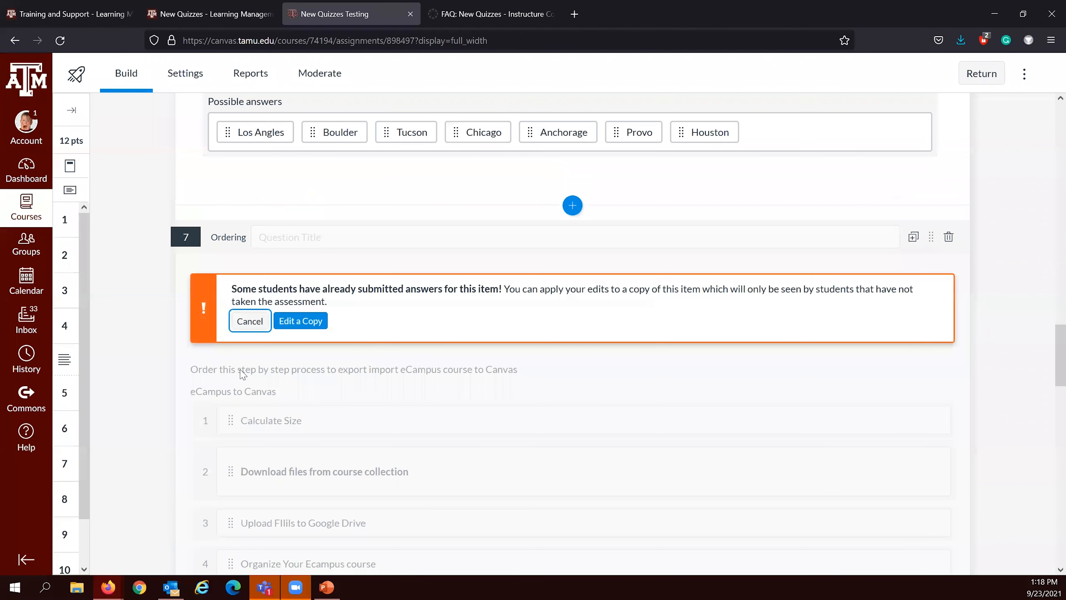
left_click(263, 323)
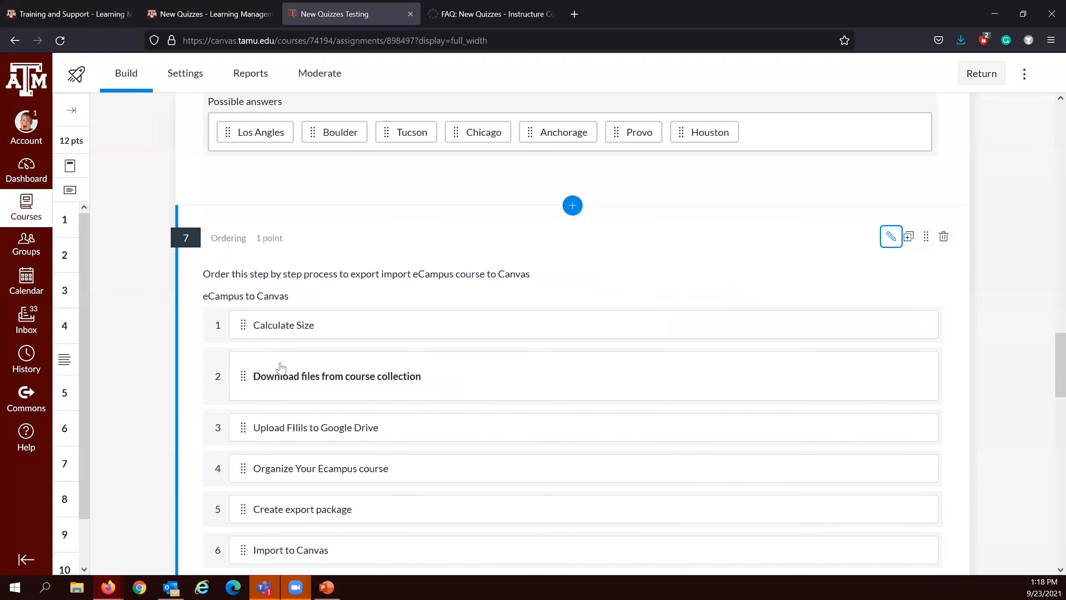
scroll(281, 368, "down", 4)
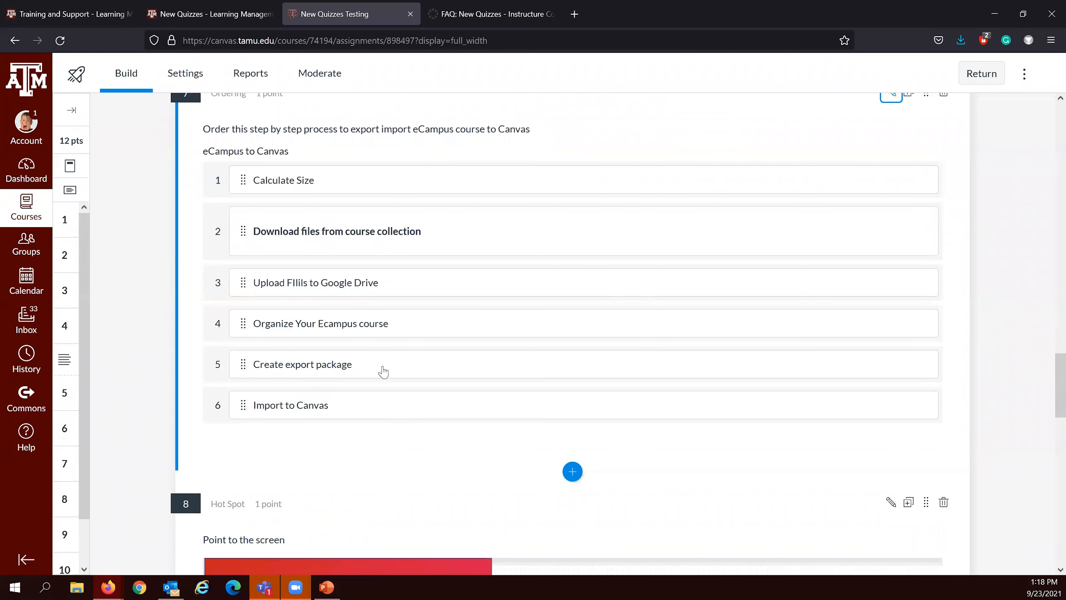
scroll(367, 356, "up", 4)
Step: Examine the "Point to the screen" Hot Spot question and the multiple-choice question about eating junk food
scroll(299, 326, "down", 8)
scroll(298, 327, "down", 6)
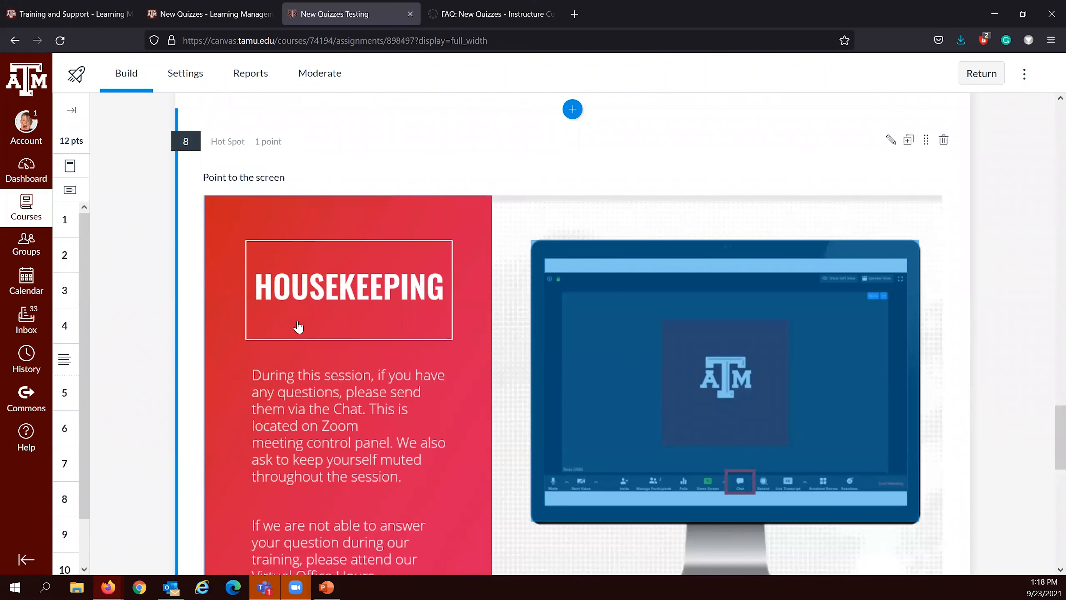
scroll(298, 326, "down", 2)
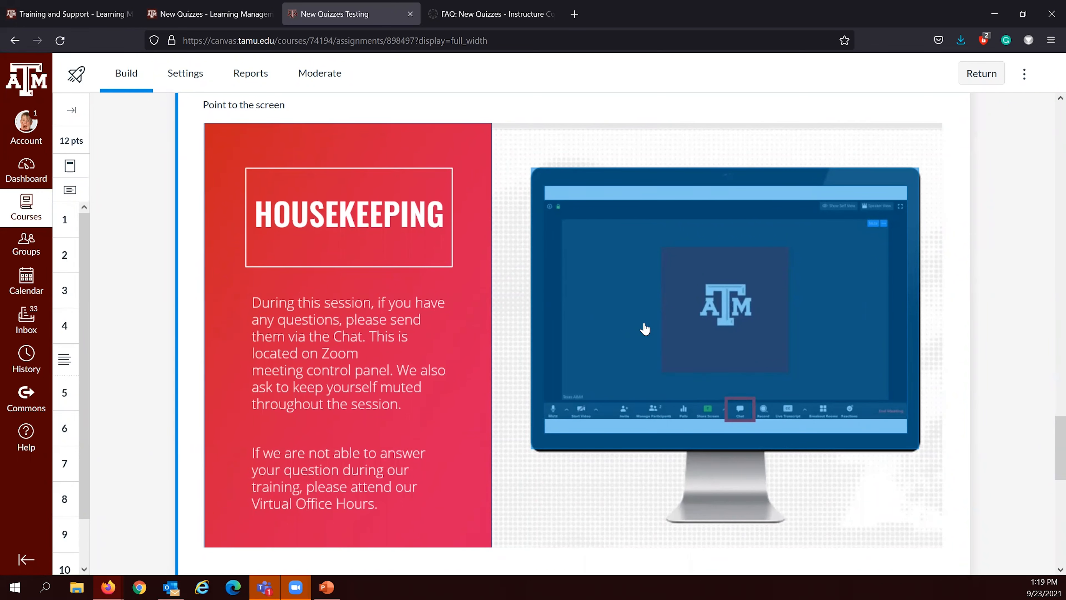
scroll(545, 320, "up", 2)
scroll(546, 321, "down", 8)
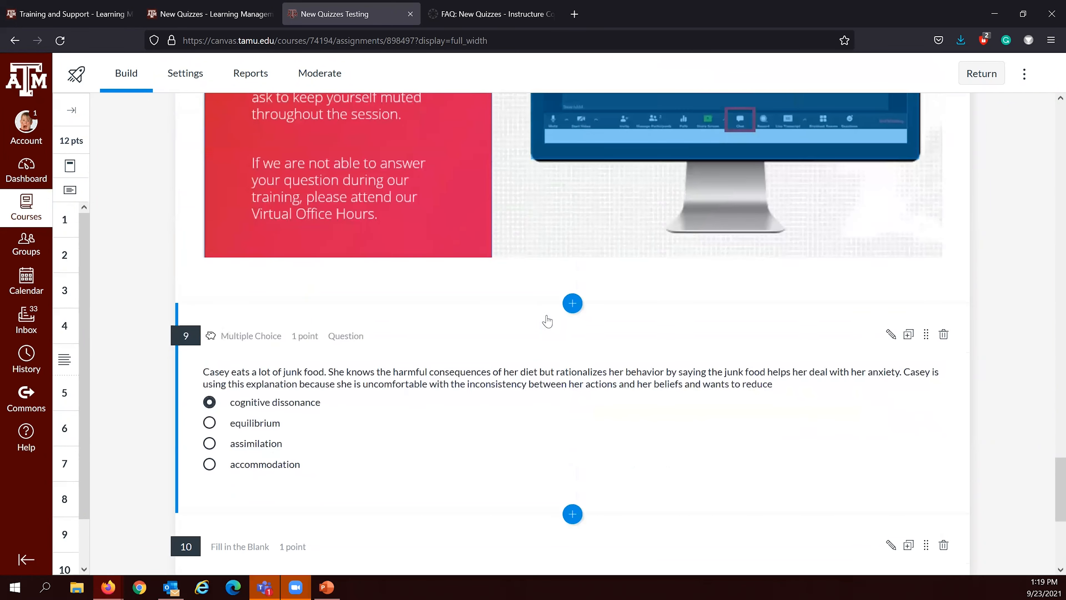
Step: Open the Fill in the Blank question for editing and replace its question stem with "Fill in the blank"
scroll(547, 320, "down", 7)
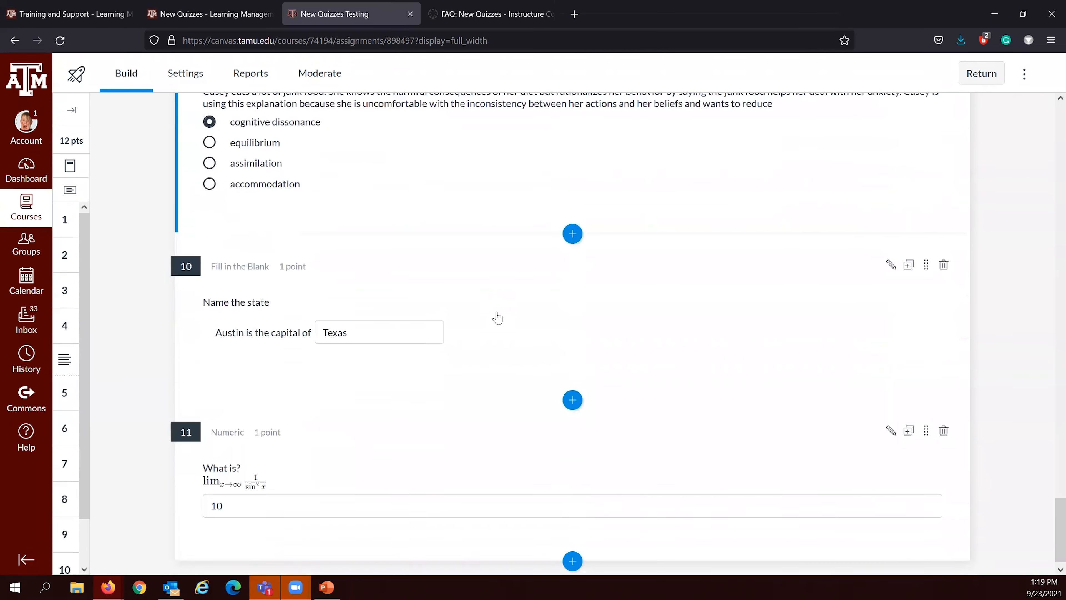
left_click(307, 298)
left_click(289, 300)
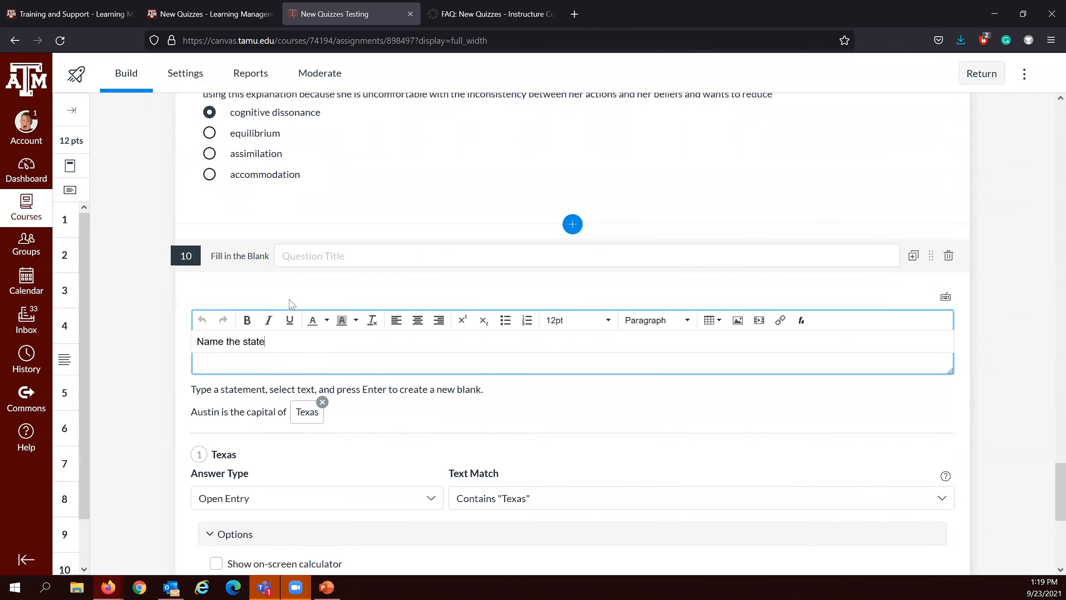
left_click(284, 281)
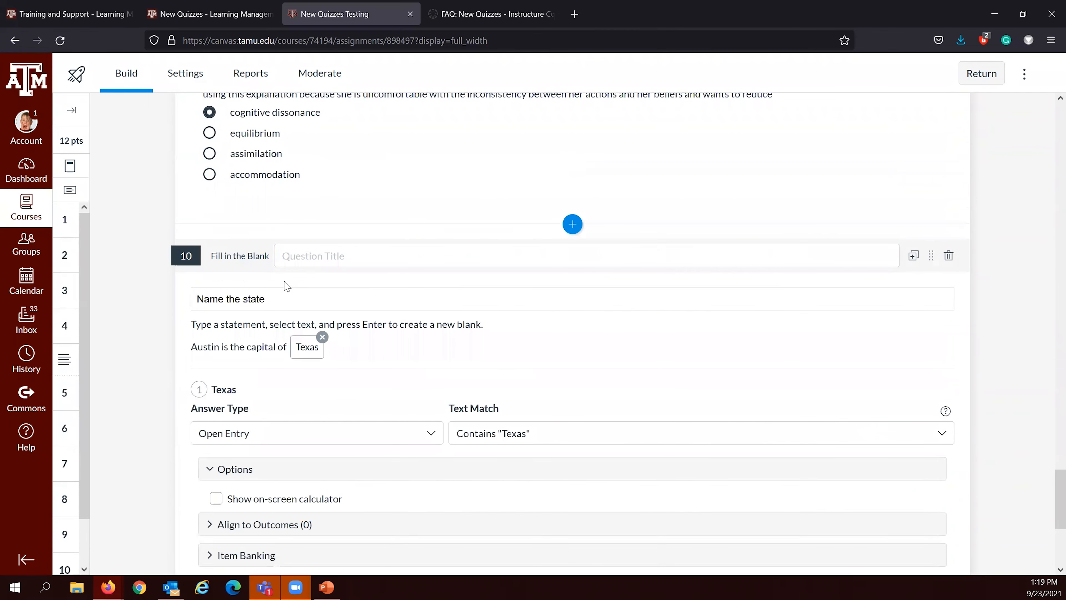
left_click(274, 299)
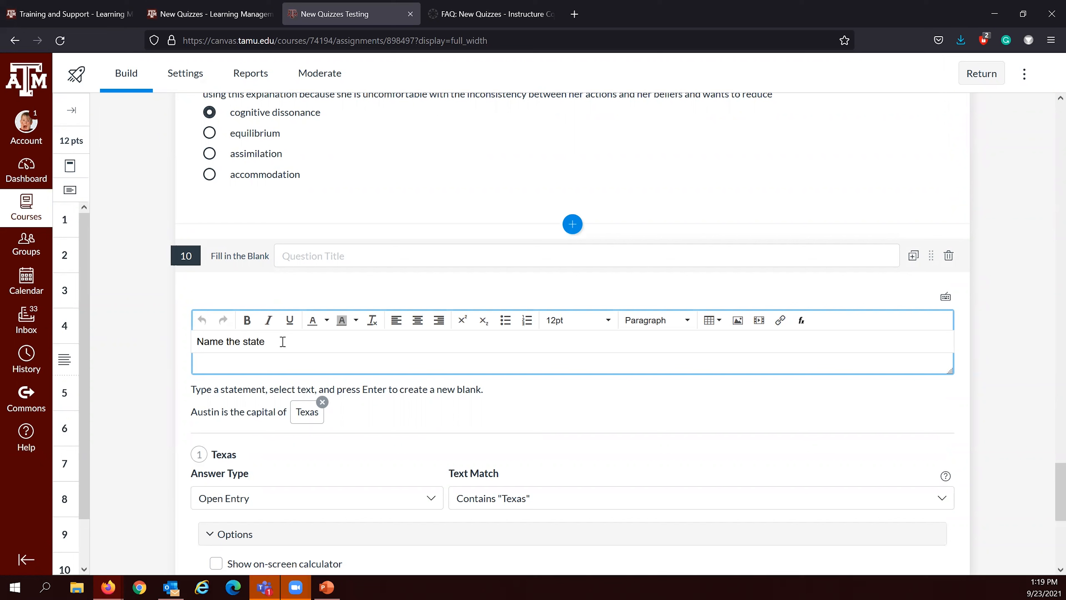
left_click_drag(262, 342, 189, 340)
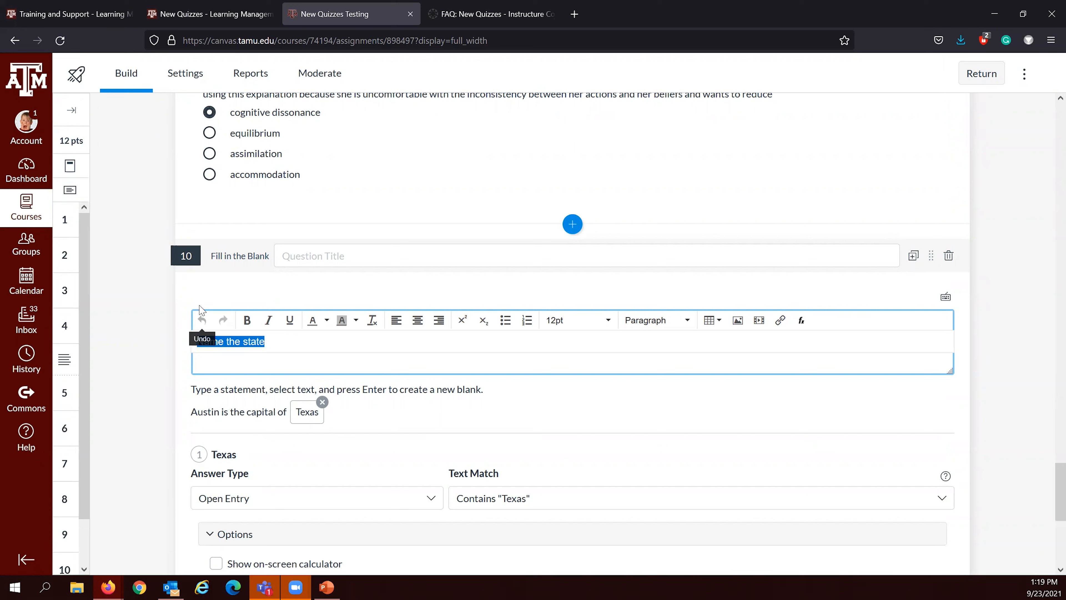
key("BackSpace")
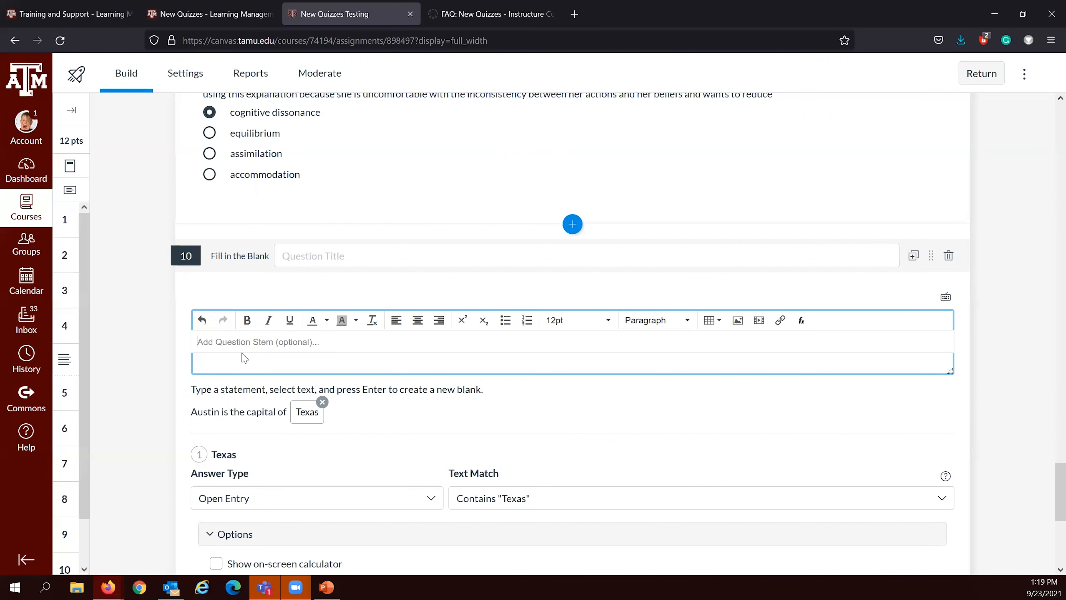
left_click_drag(216, 344, 278, 344)
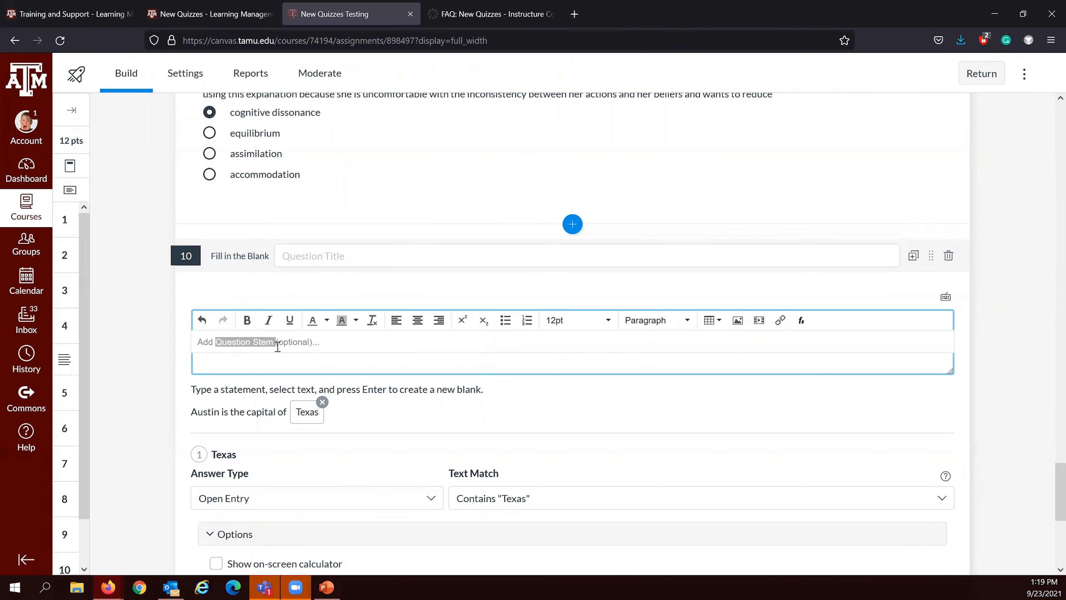
left_click(304, 344)
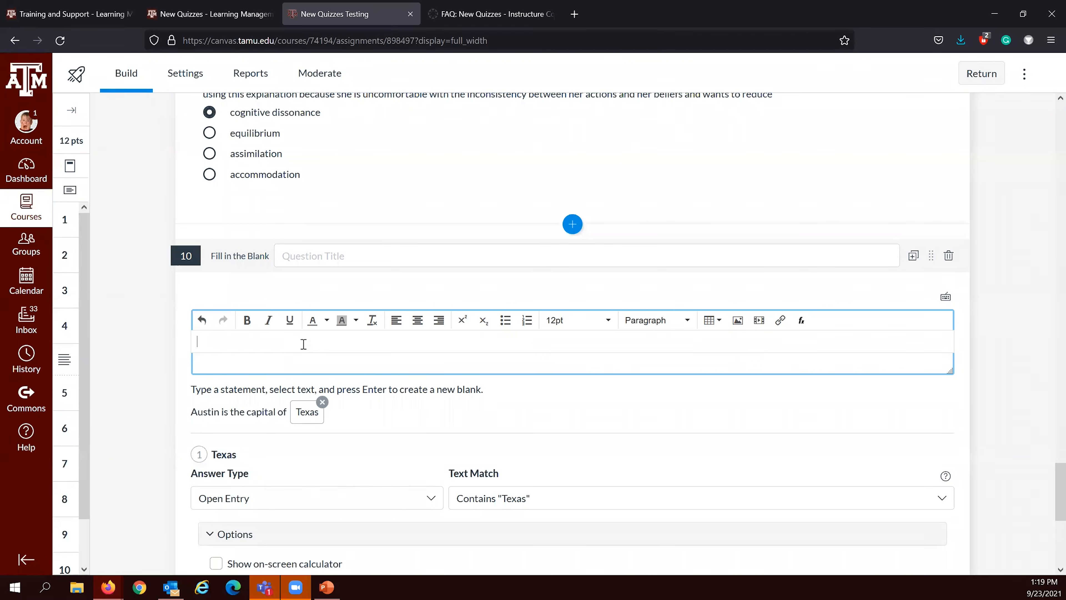
type("Fill in the blank")
left_click(260, 391)
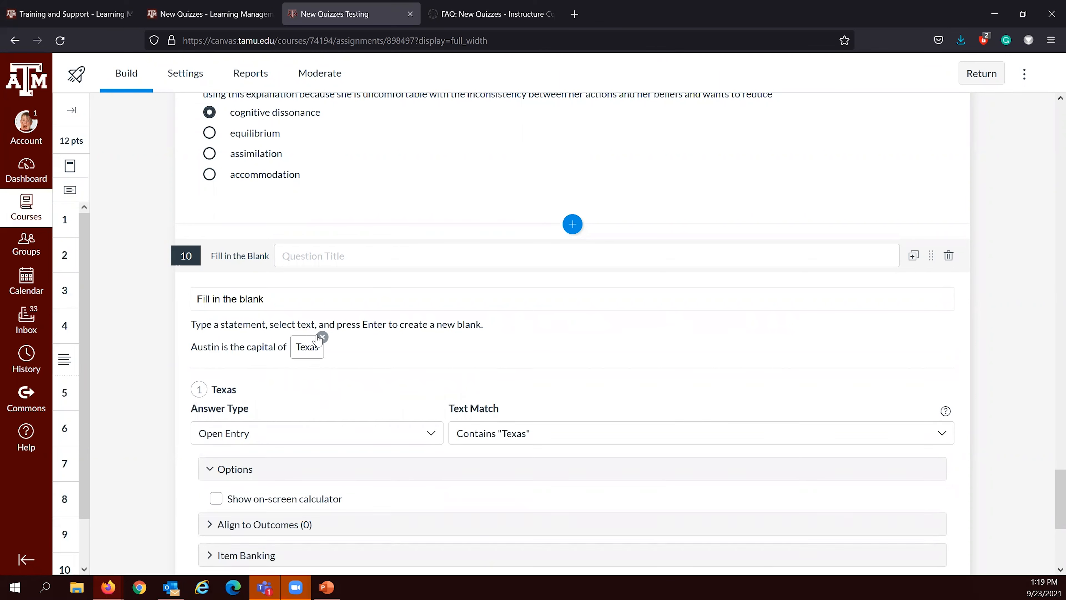
Step: Examine the question stem and the "Austin is the capital of" statement, deleting and restoring one letter in the statement
double_click(342, 323)
left_click(325, 343)
left_click(264, 348)
key("BackSpace")
type("i")
left_click(282, 297)
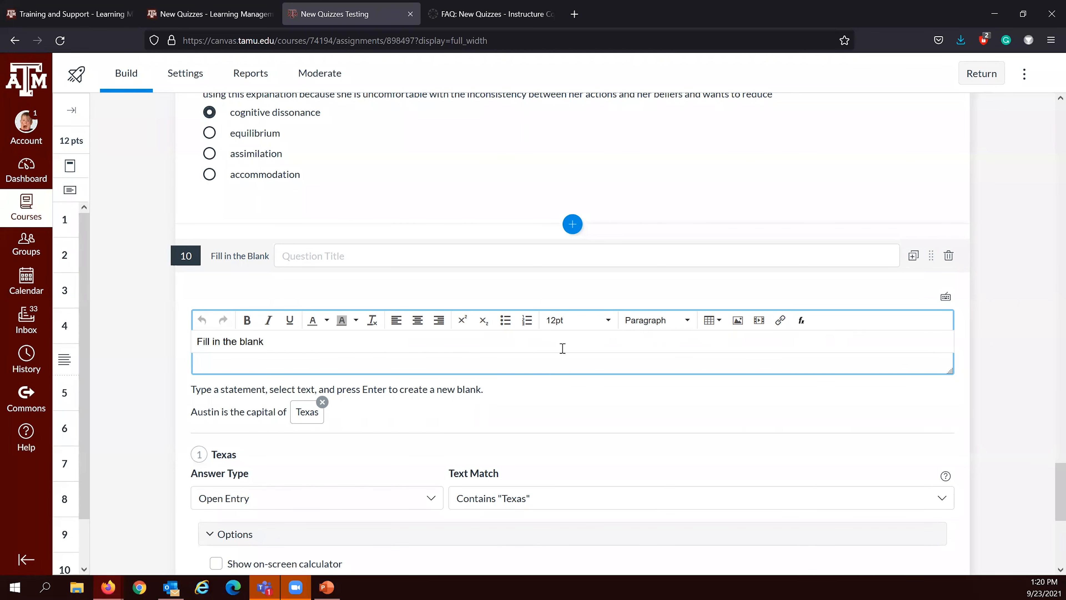
left_click(236, 409)
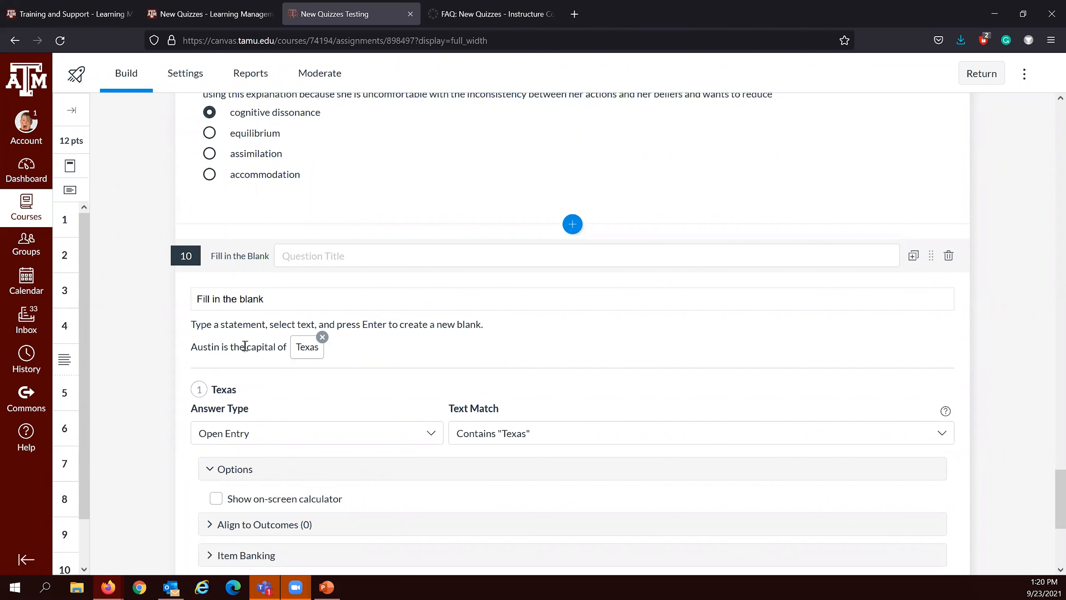
left_click(281, 299)
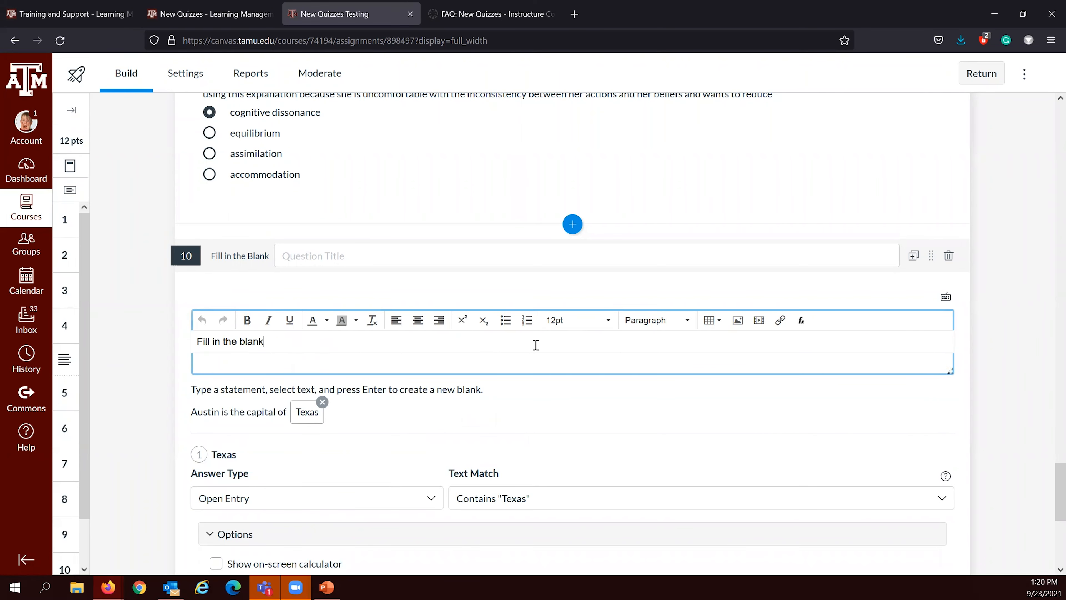
left_click(264, 410)
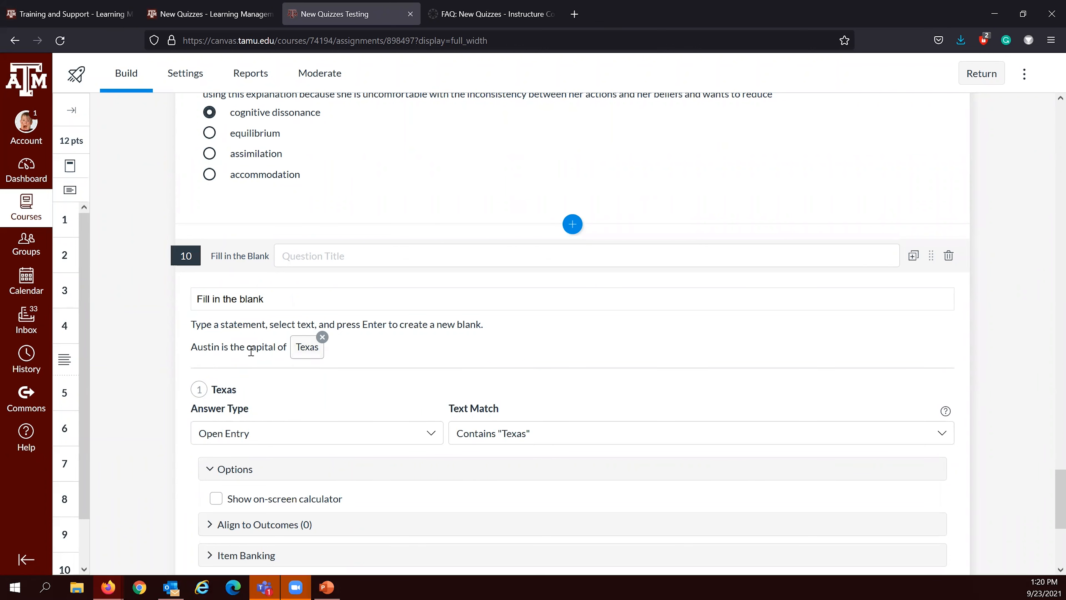
Step: Save the Fill in the Blank changes by opening the Numeric question for editing, and highlight its LaTeX limit expression
scroll(310, 439, "down", 5)
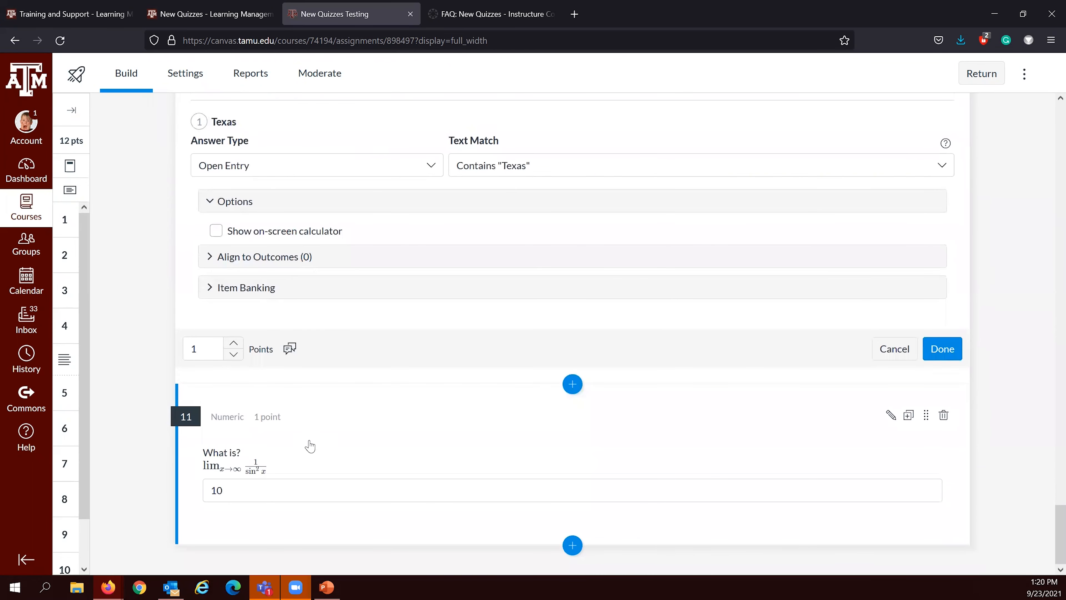
left_click(314, 462)
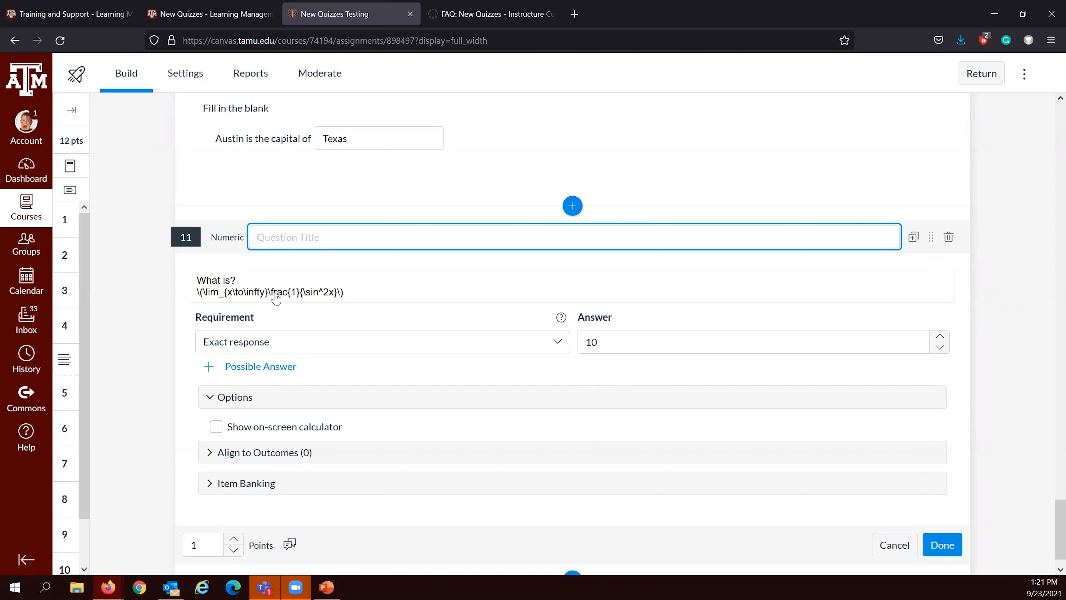
left_click(274, 296)
left_click_drag(198, 336, 389, 338)
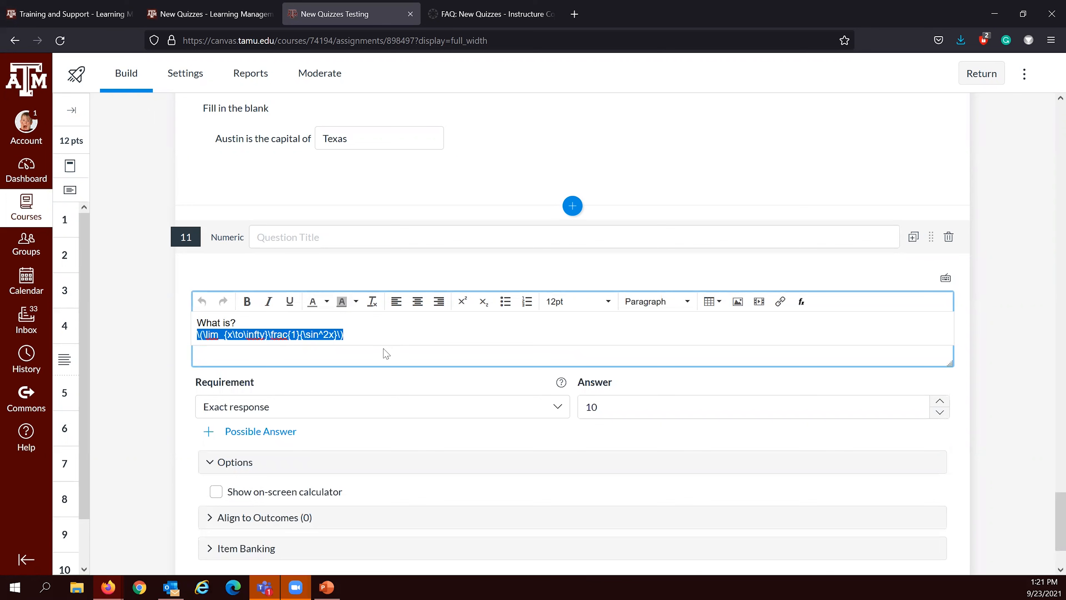
Step: Open the LaTeX limit expression of the Numeric question in the equation editor, check its rendering twice, and accept it unchanged each time
left_click(801, 302)
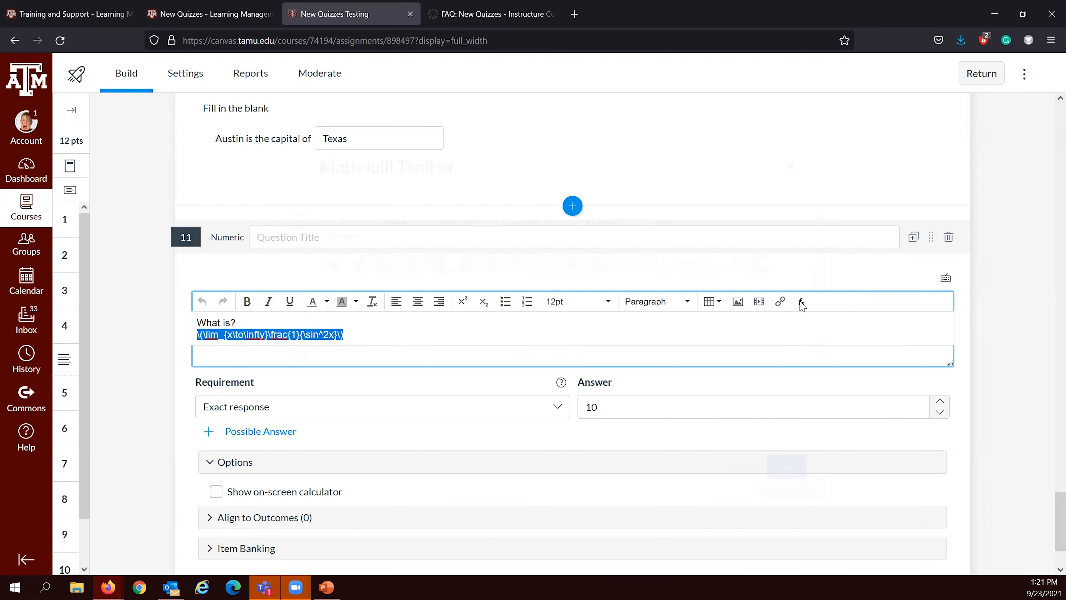
left_click(403, 362)
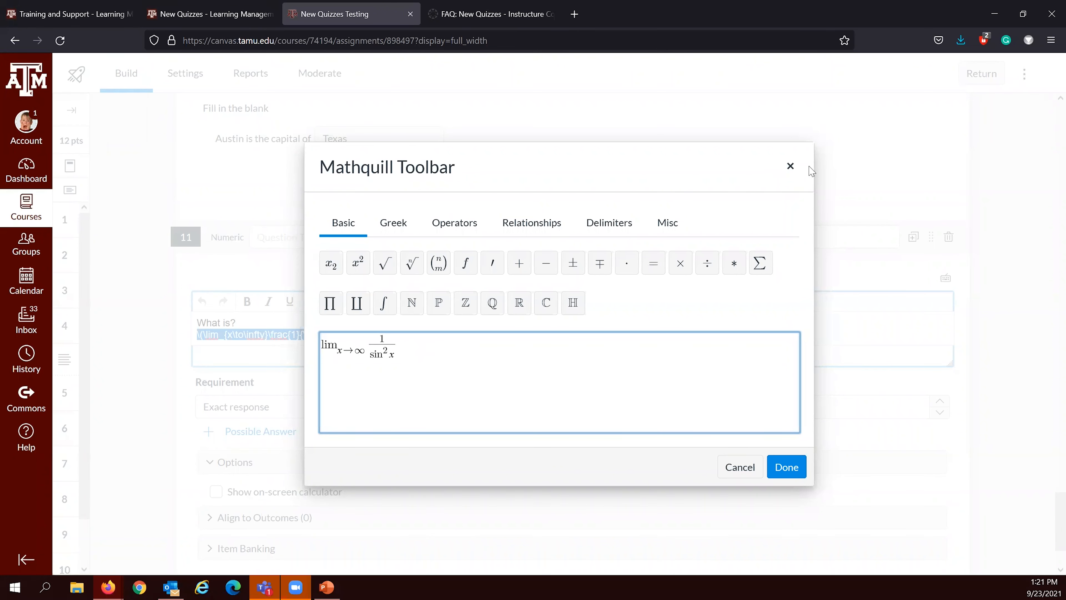
left_click(786, 468)
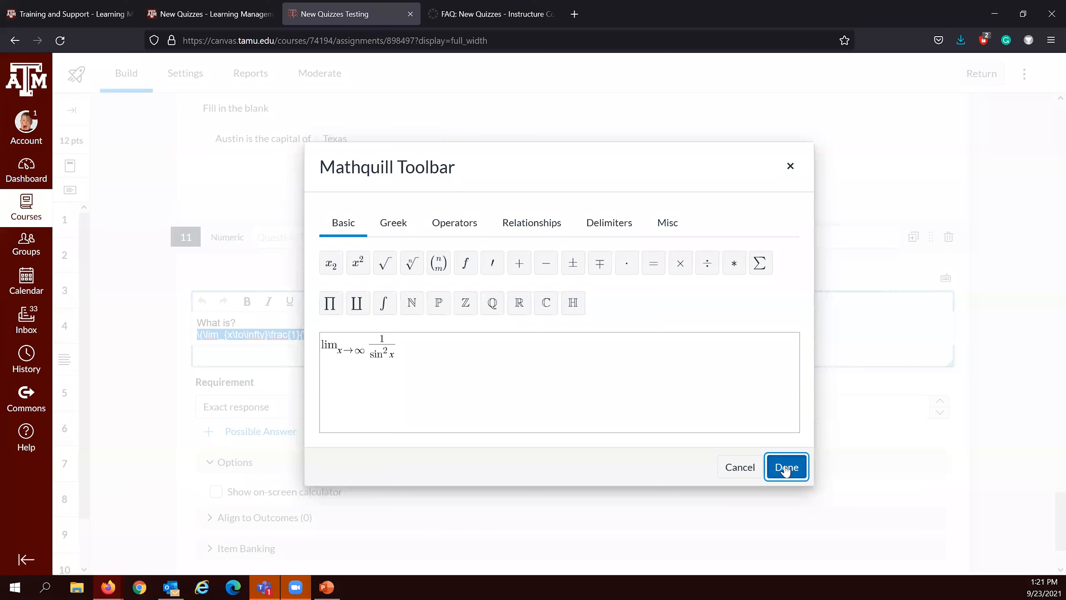
left_click(786, 468)
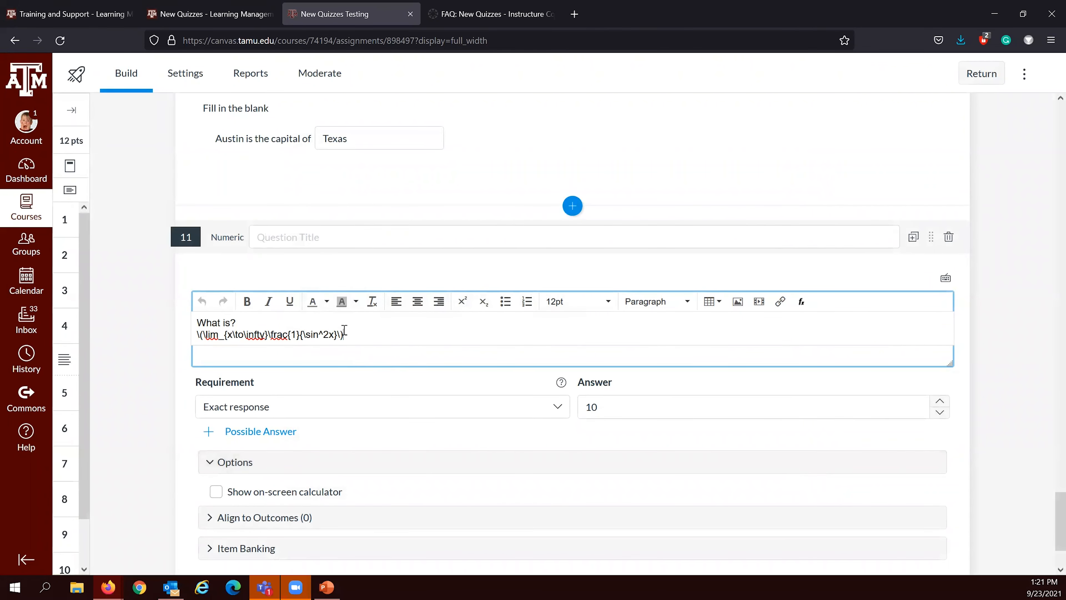
left_click_drag(348, 334, 196, 335)
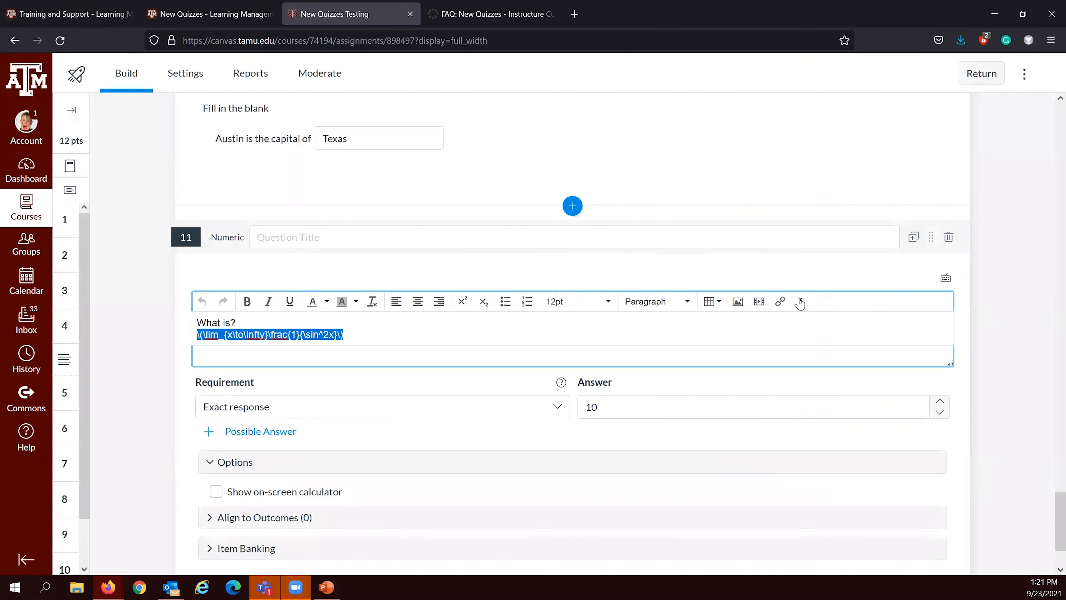
left_click_drag(419, 352, 320, 354)
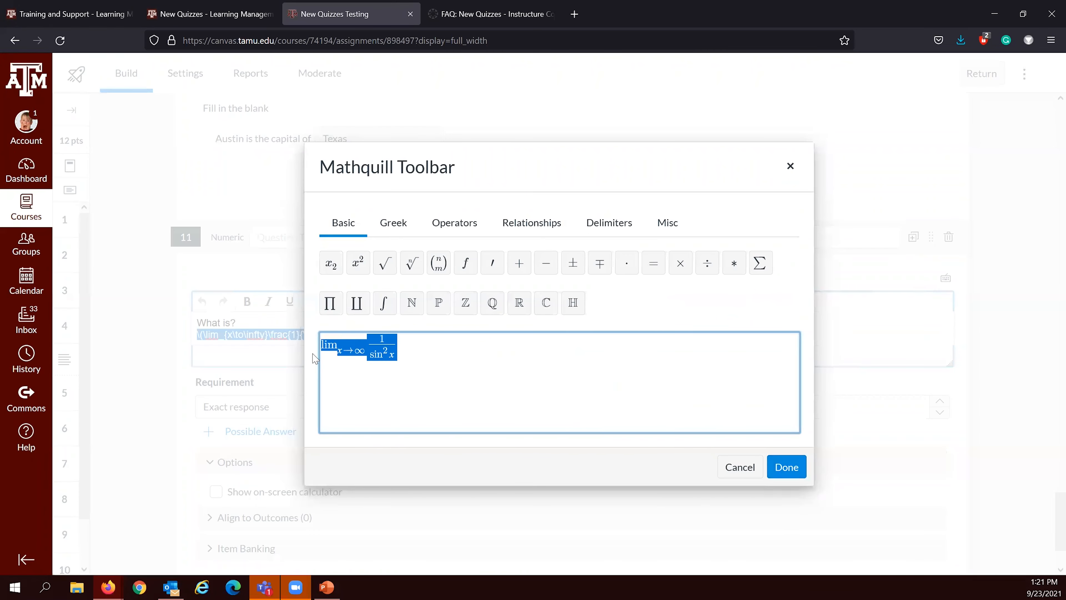
left_click(774, 465)
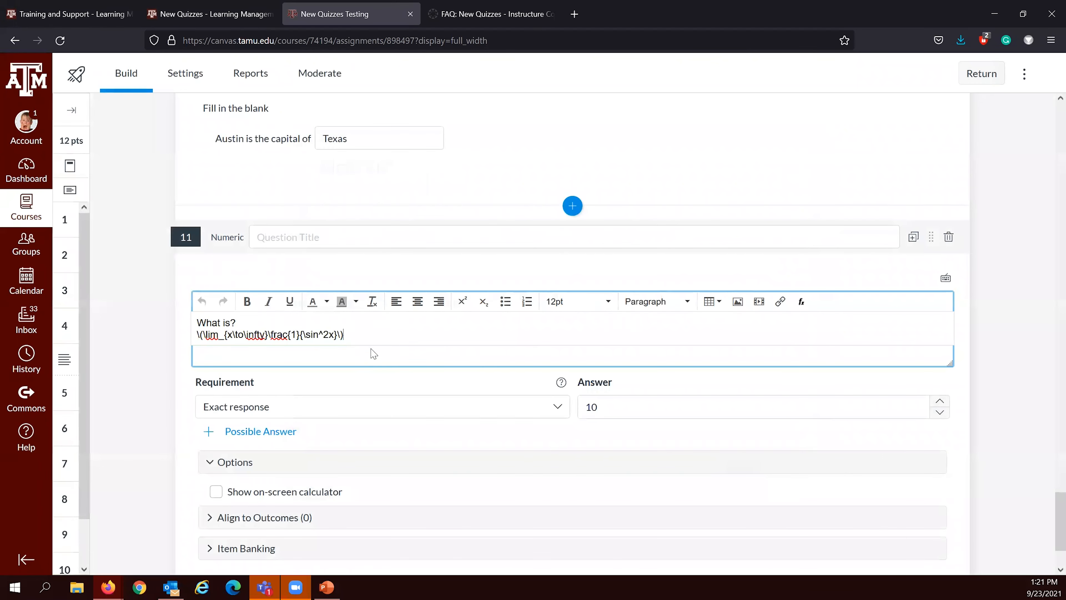
Step: Highlight the LaTeX limit expression once more and save the Numeric question
left_click_drag(367, 332, 194, 334)
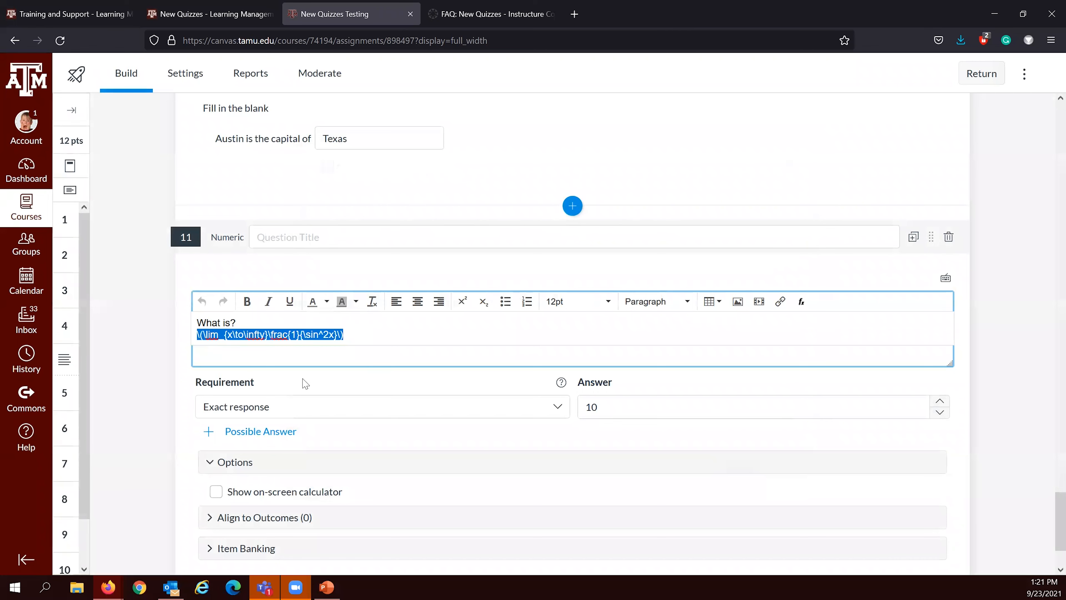
scroll(303, 381, "down", 2)
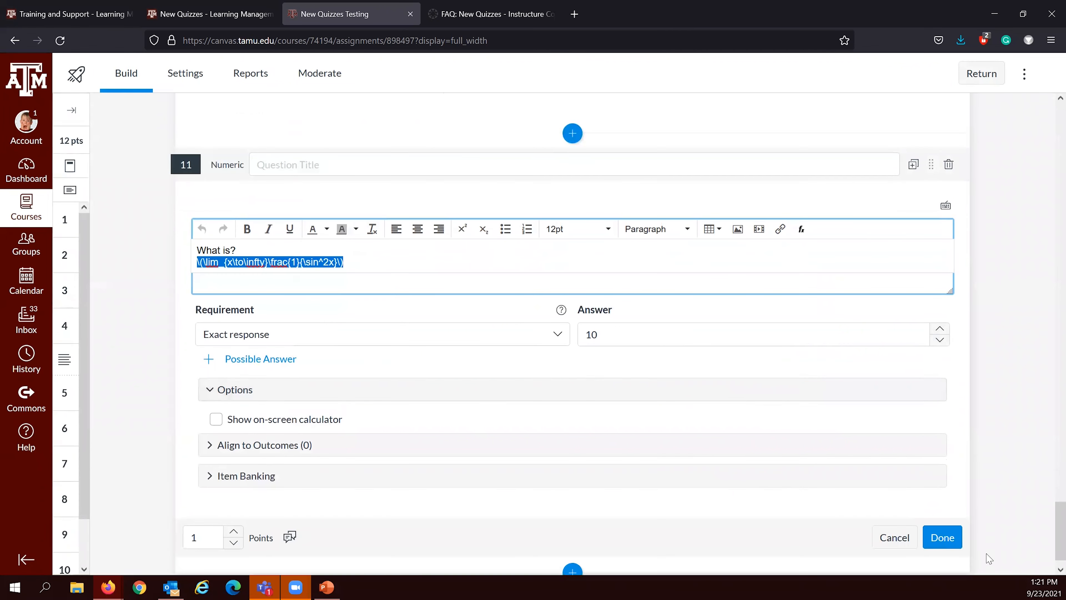
left_click(944, 539)
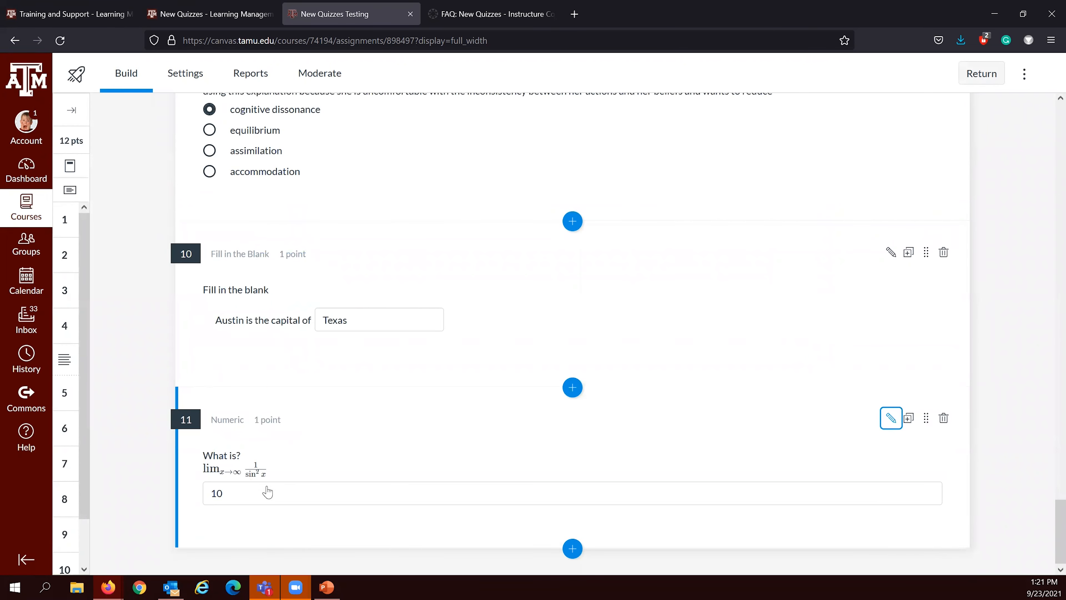
Step: Open the quiz settings and examine the caution about changing settings and the Shuffle questions option
scroll(329, 495, "up", 2)
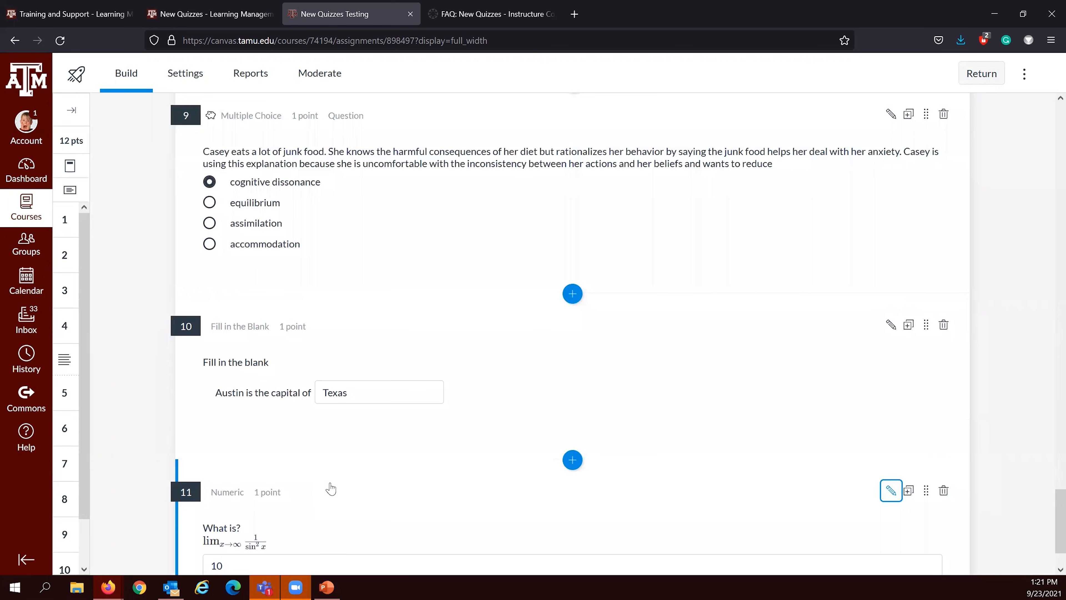
scroll(331, 488, "up", 15)
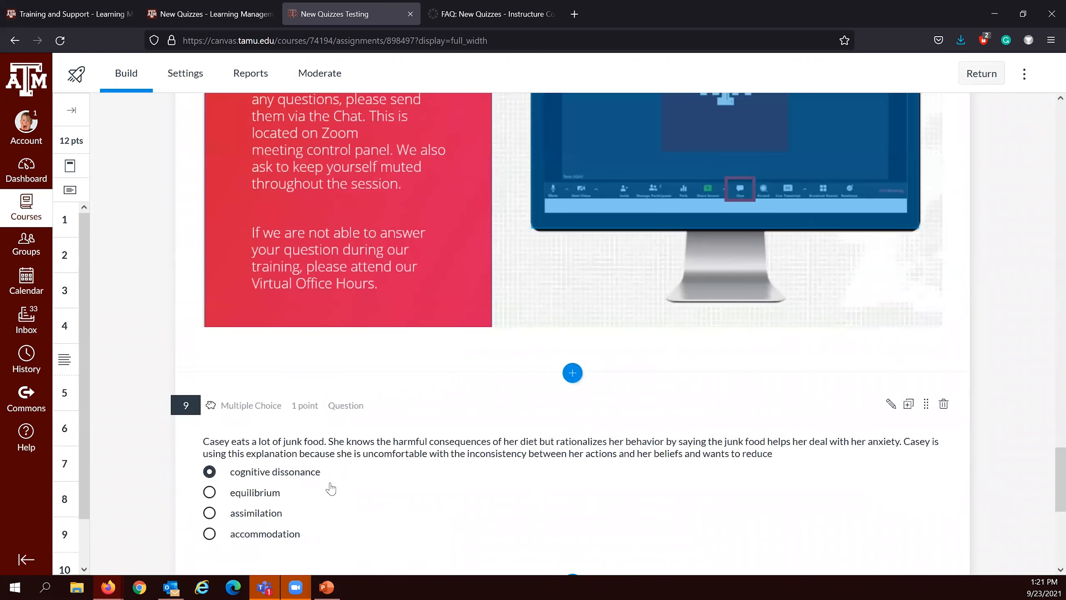
scroll(498, 284, "up", 20)
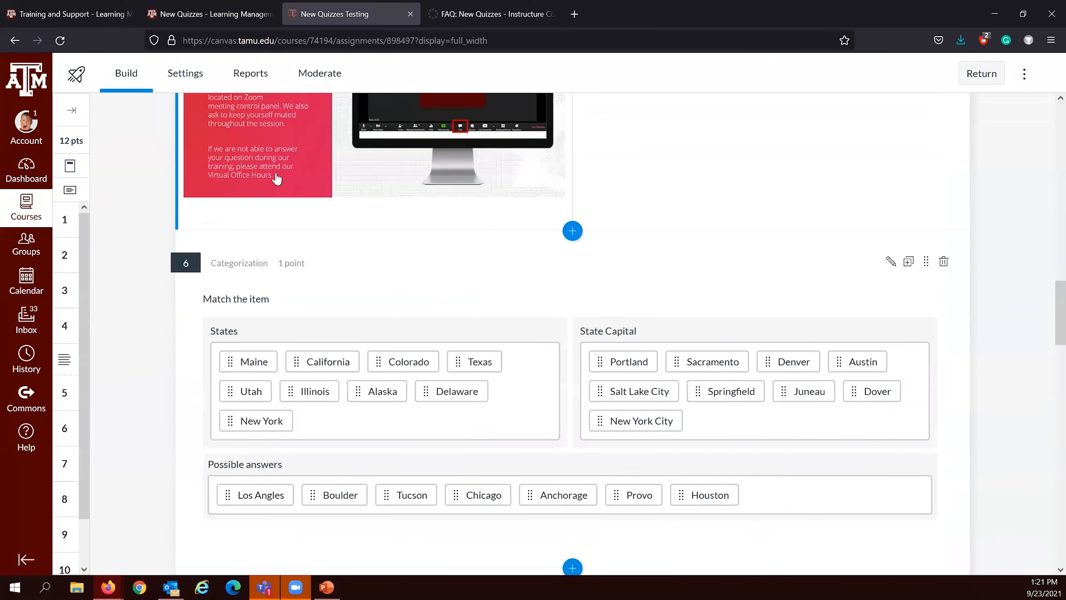
scroll(272, 178, "up", 7)
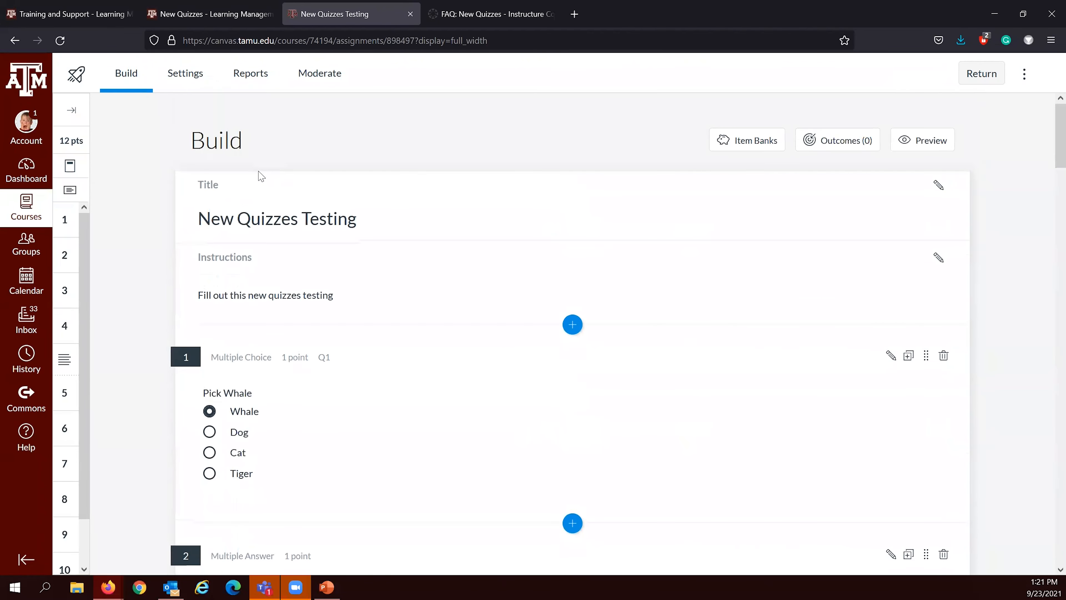
left_click(177, 75)
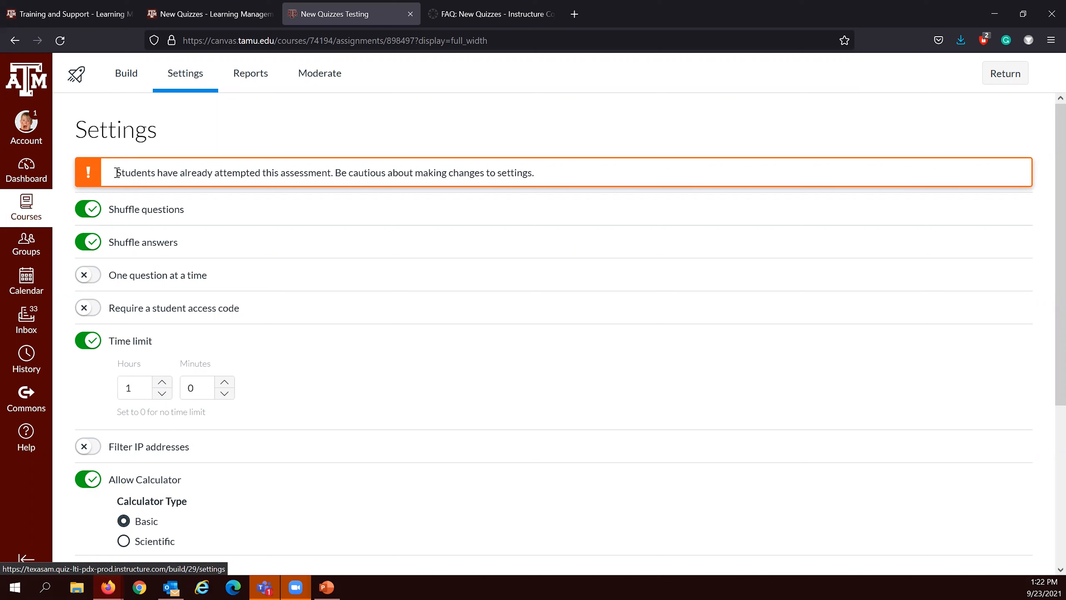
left_click_drag(121, 172, 176, 170)
left_click(173, 170)
left_click_drag(114, 209, 175, 205)
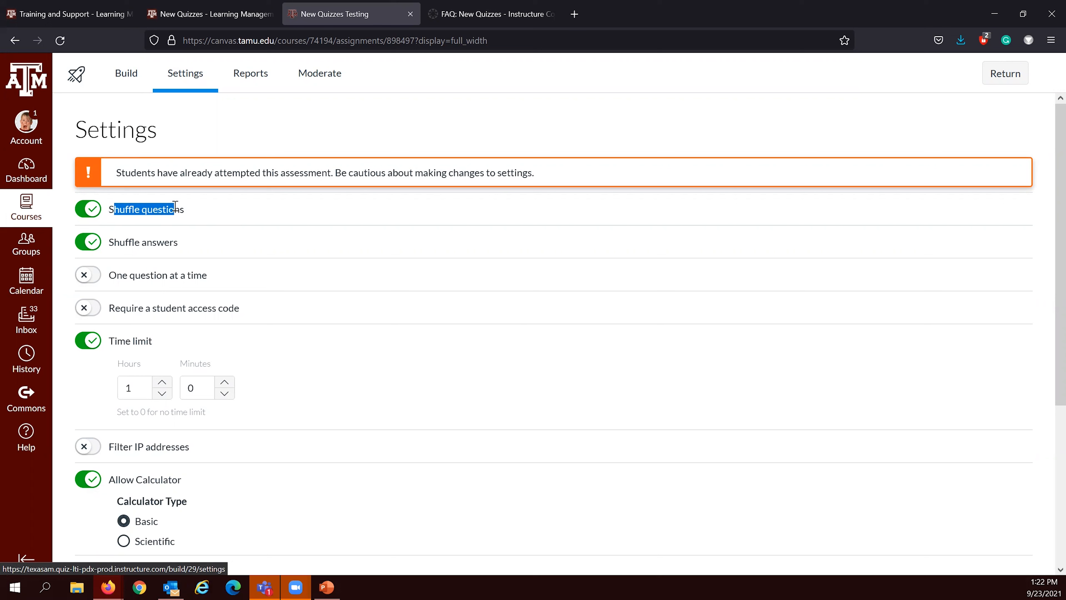
left_click(175, 205)
left_click(95, 211)
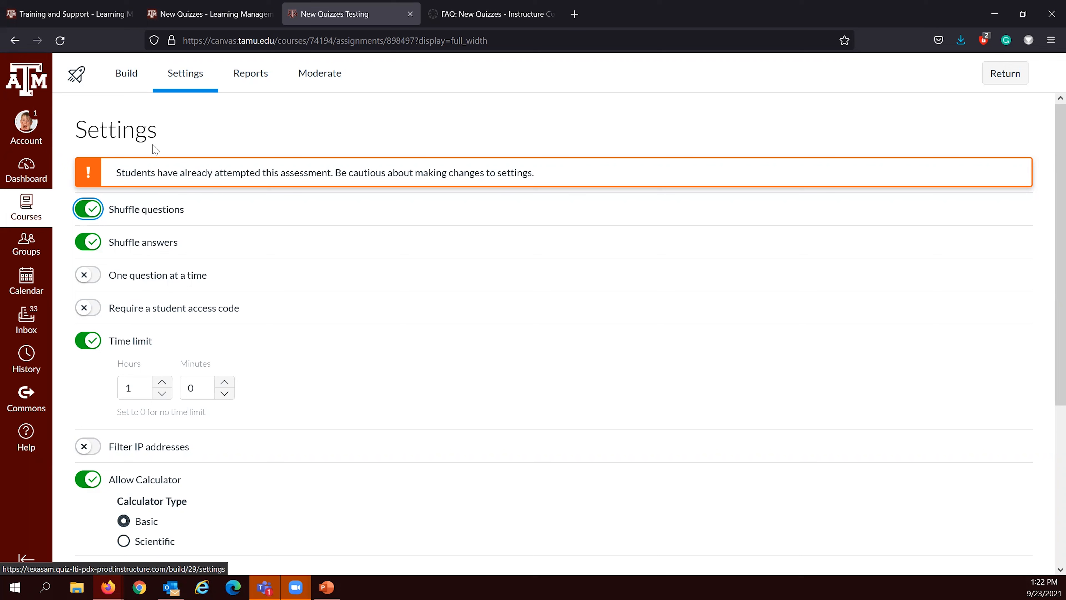
Step: Look at the answer choices of the "Pick Whale" question in the builder, and return to the settings to examine the Shuffle answers option
left_click(123, 76)
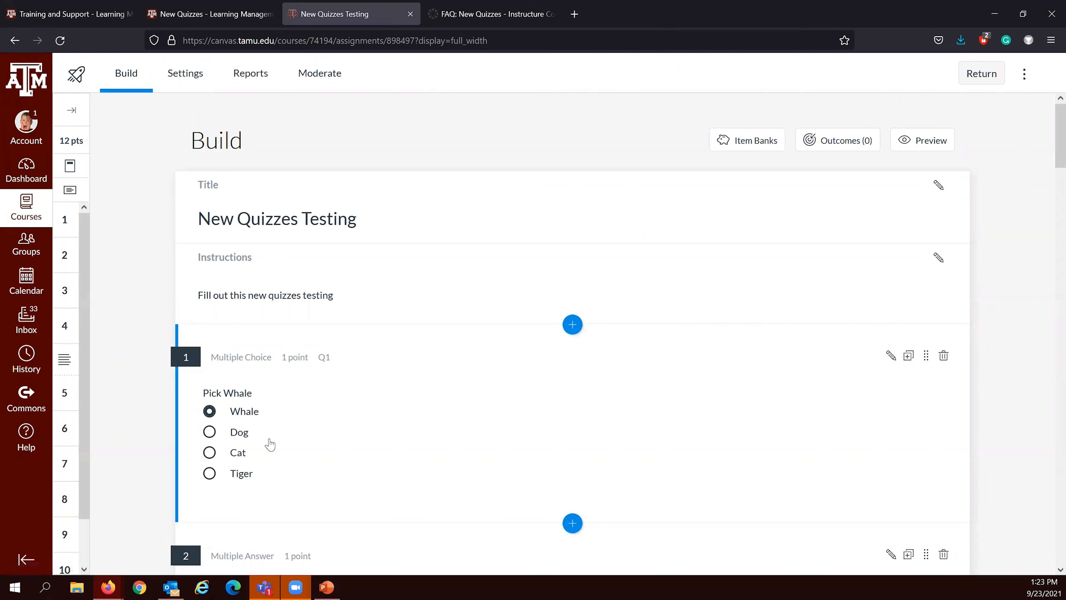
left_click(178, 74)
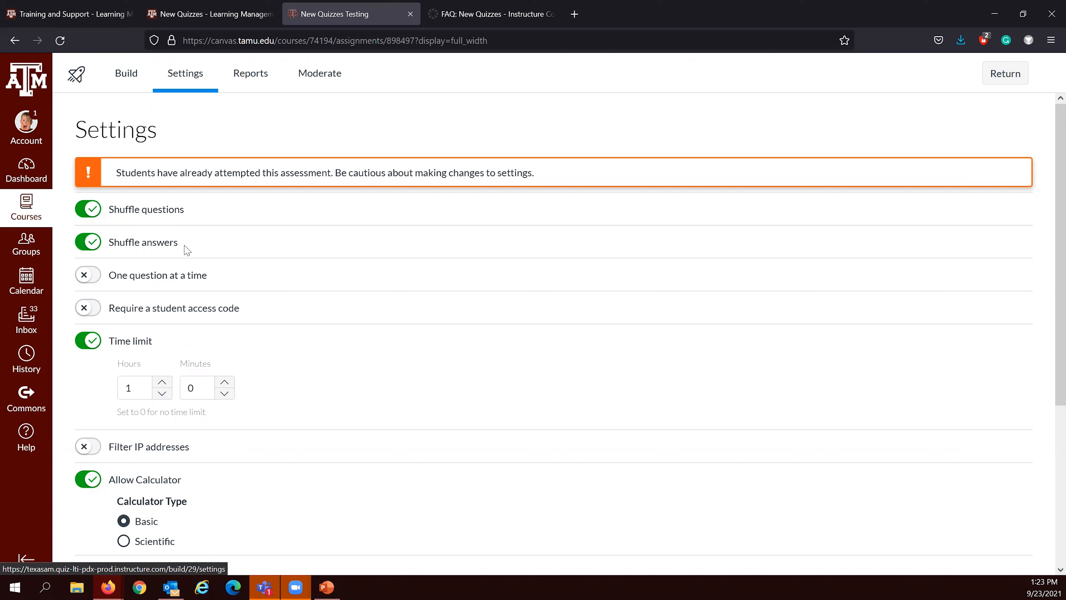
left_click_drag(186, 246, 140, 246)
Step: Examine the Allow Calculator setting, switching it off and back on to show its calculator type choices
scroll(148, 309, "down", 3)
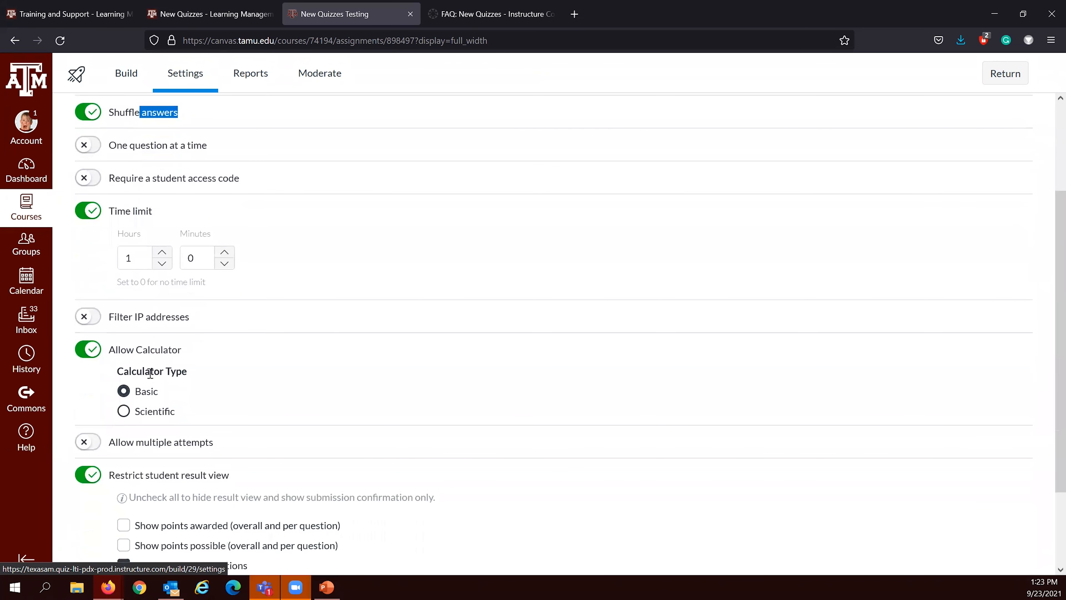
scroll(150, 372, "down", 2)
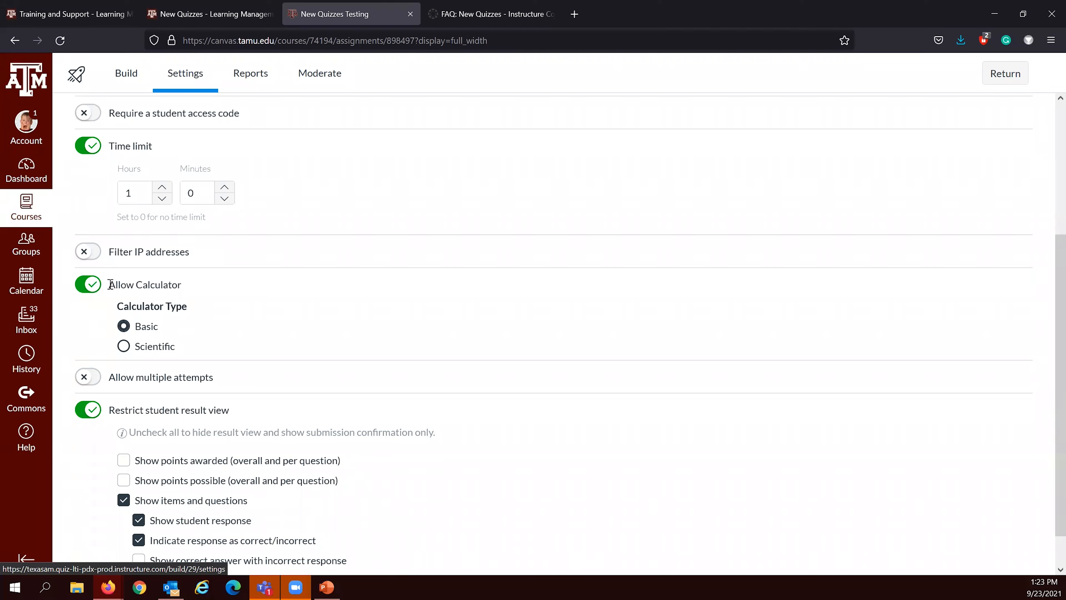
left_click_drag(110, 285, 181, 284)
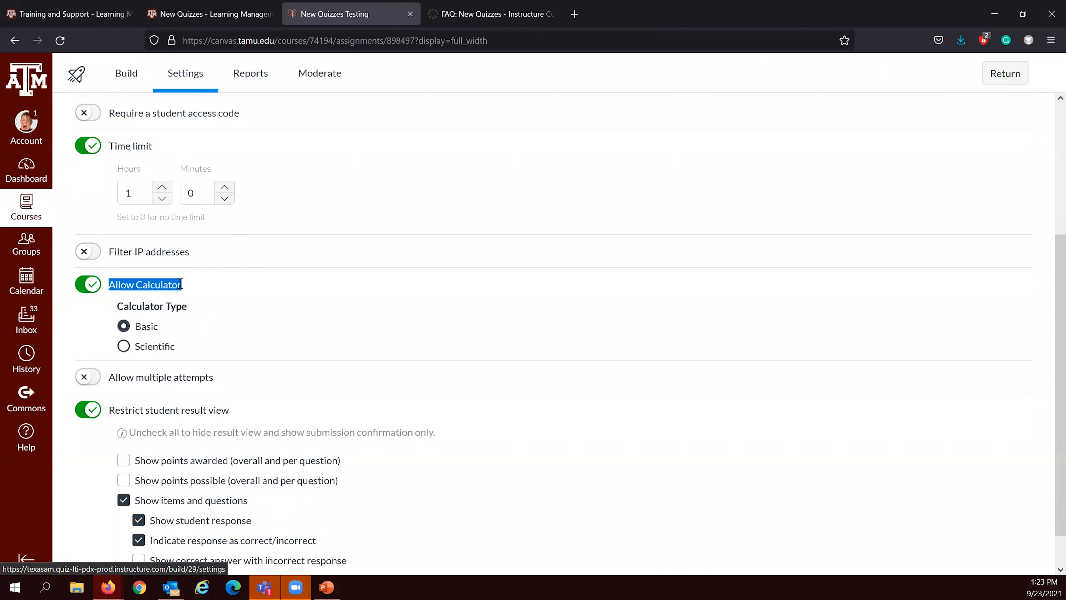
left_click(180, 285)
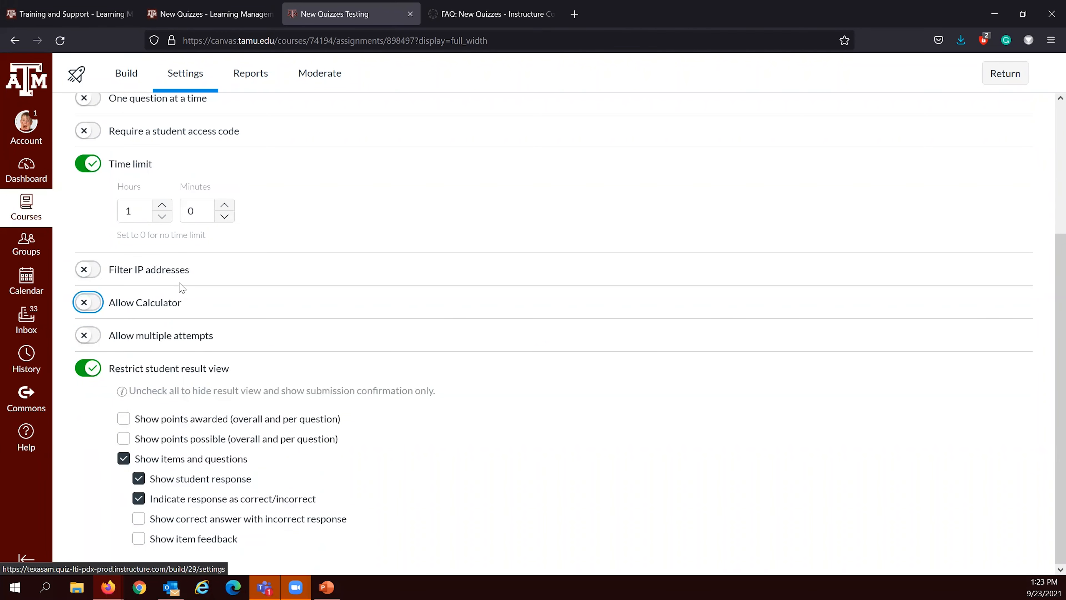
left_click(90, 305)
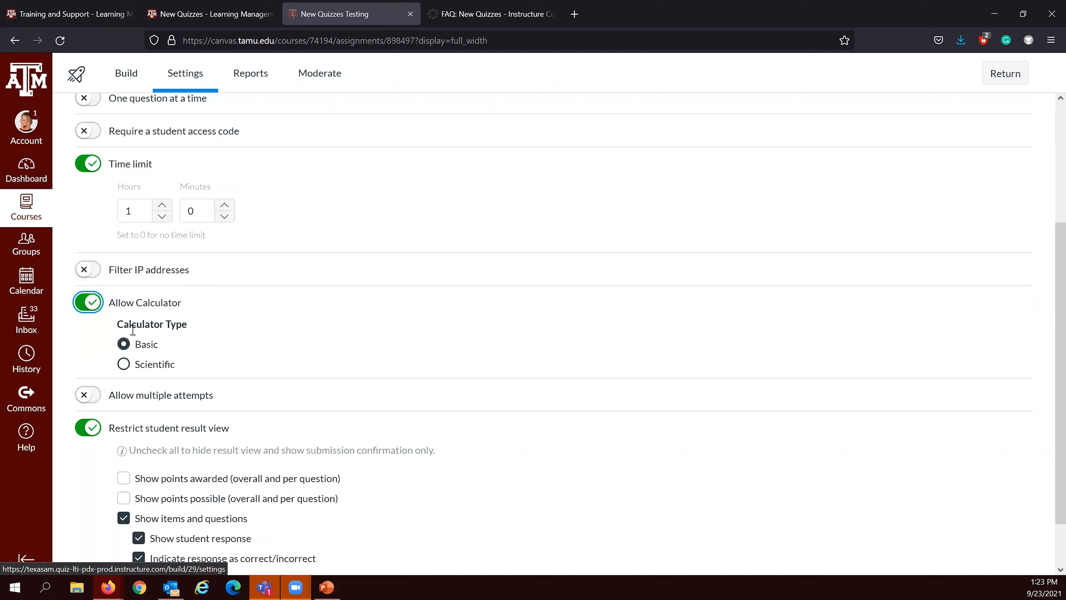
Step: Allow multiple attempts and examine the choices for the score to keep and the allowed attempts
left_click(91, 394)
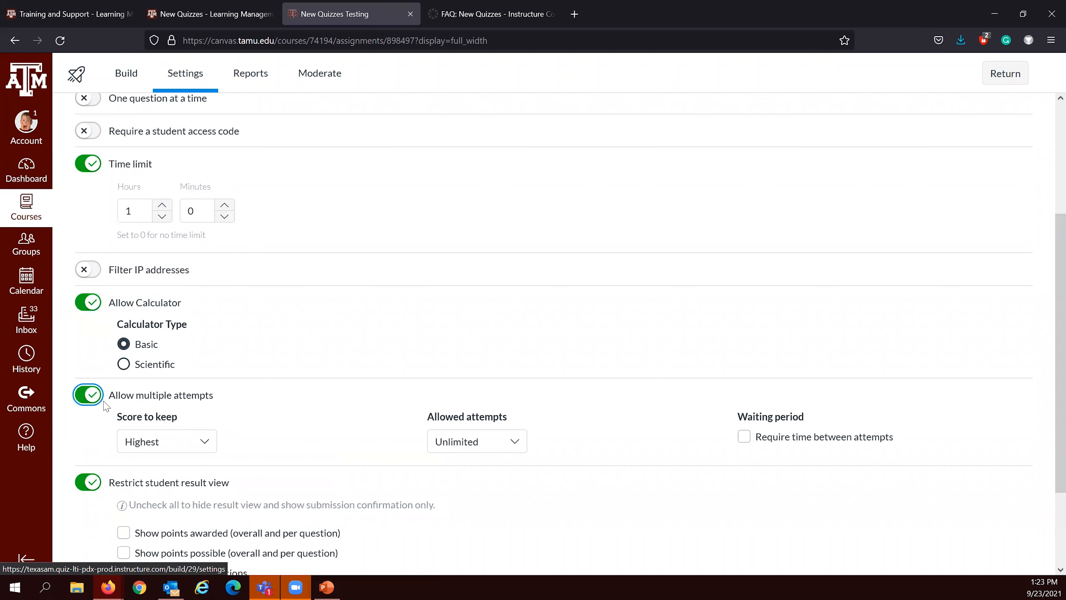
left_click(160, 443)
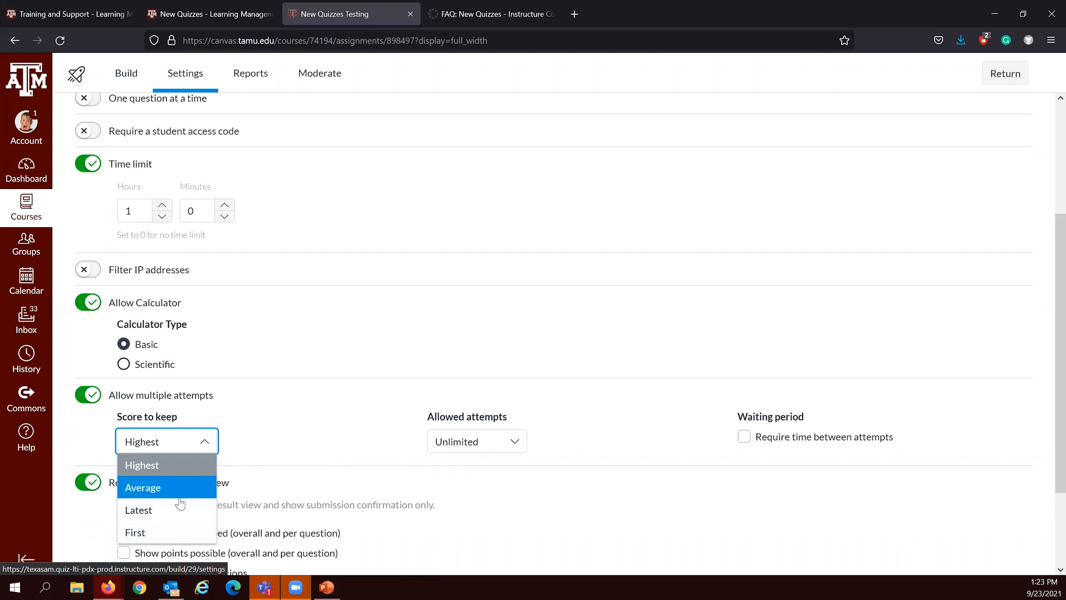
left_click(257, 444)
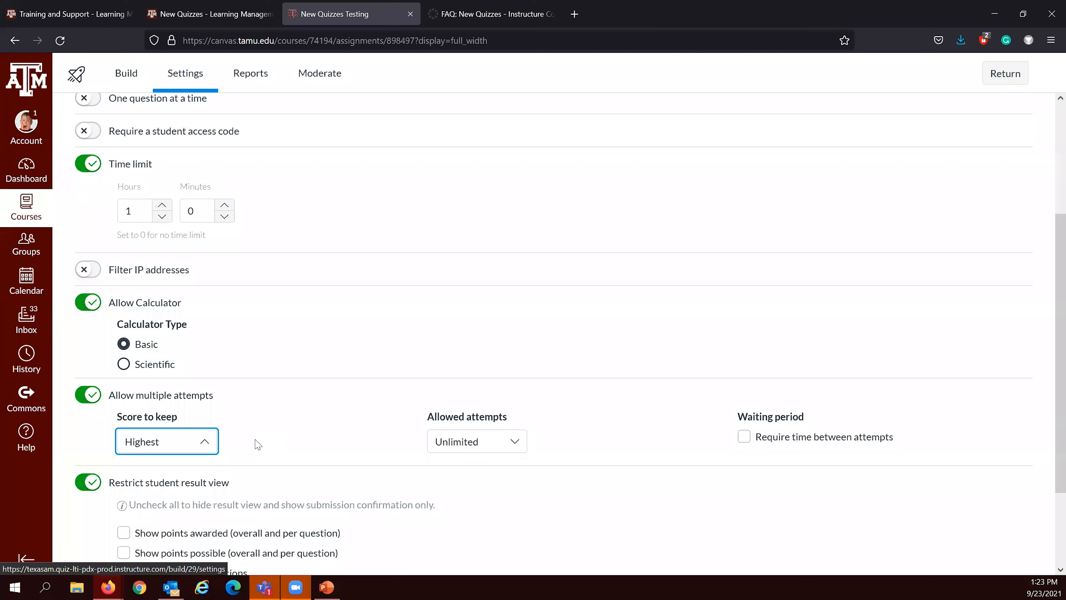
left_click(481, 438)
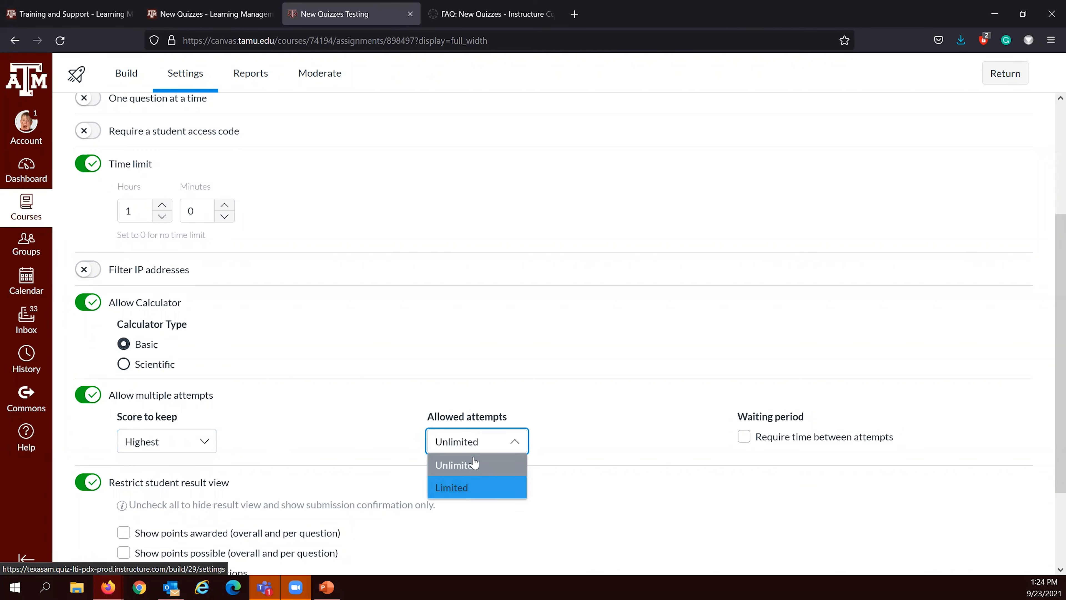
Step: Switch multiple attempts off and back on, set the allowed attempts to Limited, and try raising and lowering the attempt count
left_click(88, 397)
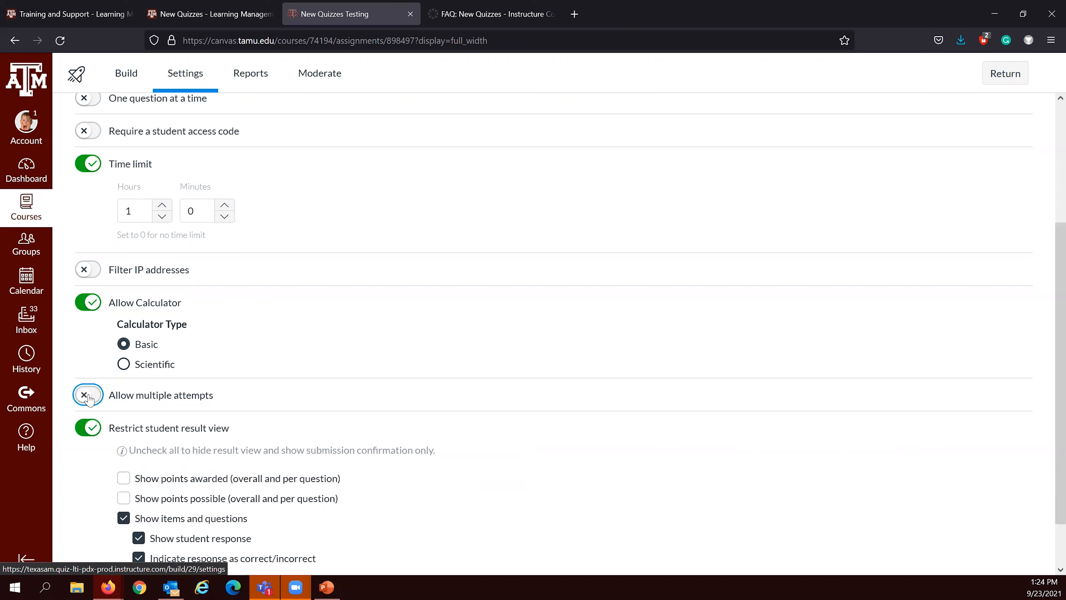
left_click(88, 396)
left_click(442, 439)
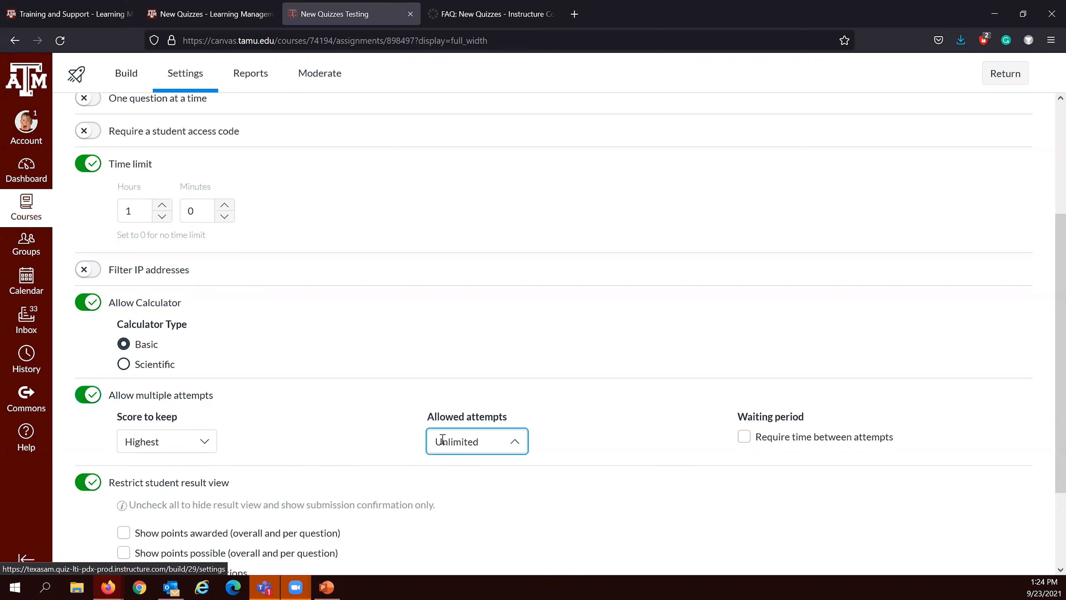
left_click(454, 486)
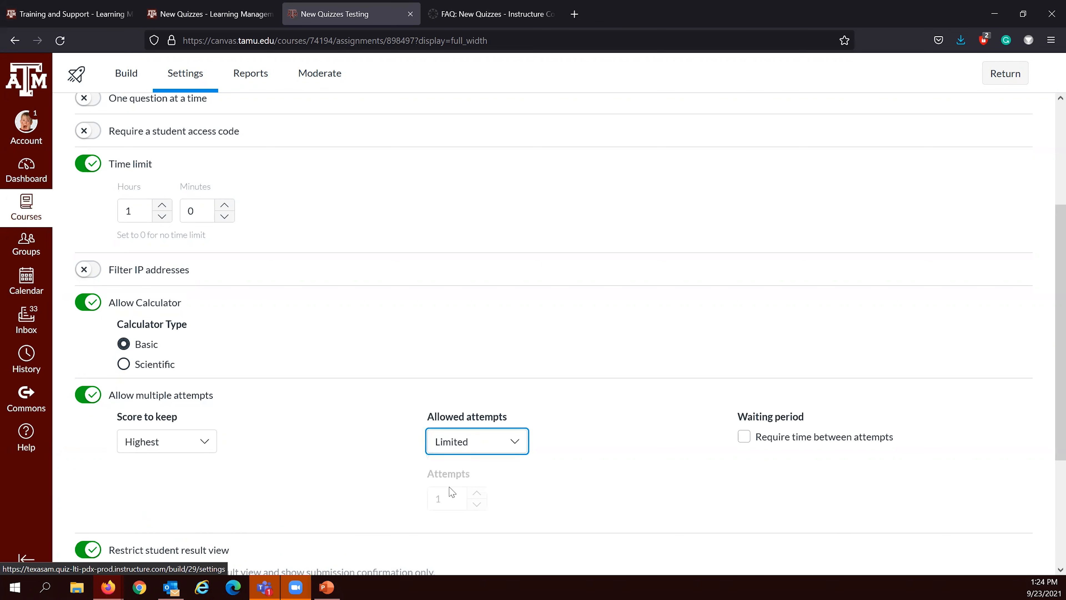
left_click(469, 493)
left_click(475, 504)
Step: Show the waiting period fields by requiring time between attempts, remove that requirement, and disallow multiple attempts
left_click(744, 436)
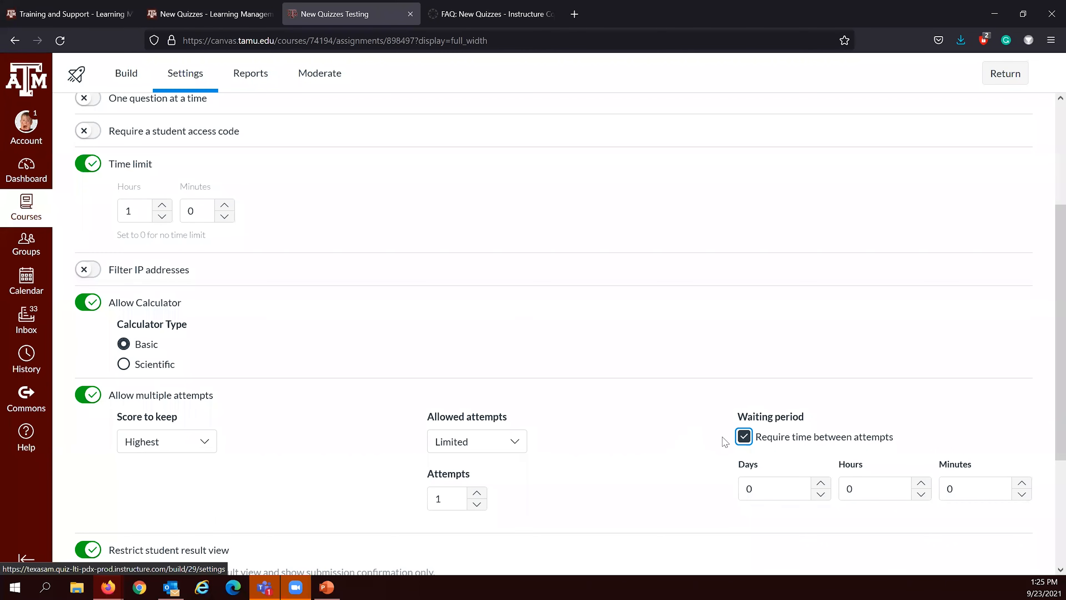
left_click(743, 437)
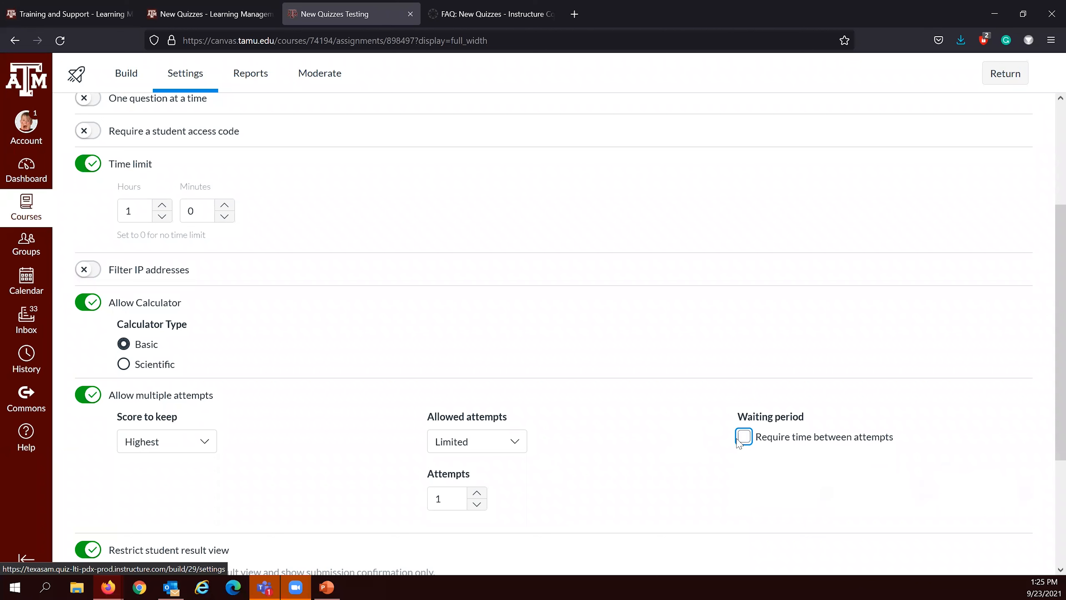
left_click(80, 398)
Step: Examine the restricted student result view options, toggle the correct/incorrect indication off and on, and disable Show student response
scroll(262, 472, "down", 2)
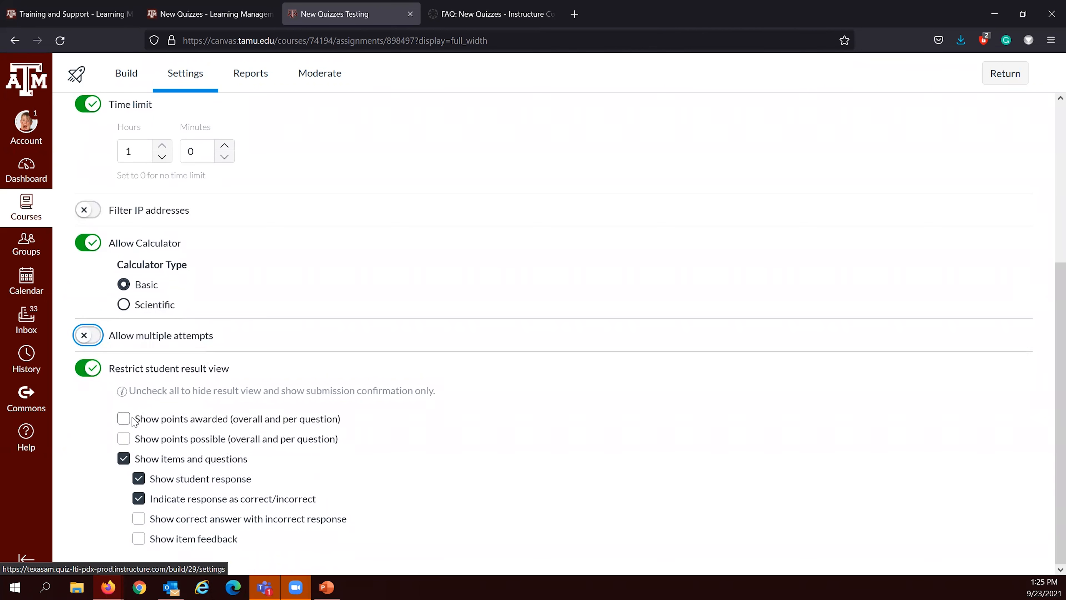
left_click_drag(135, 419, 152, 420)
double_click(137, 496)
left_click(138, 479)
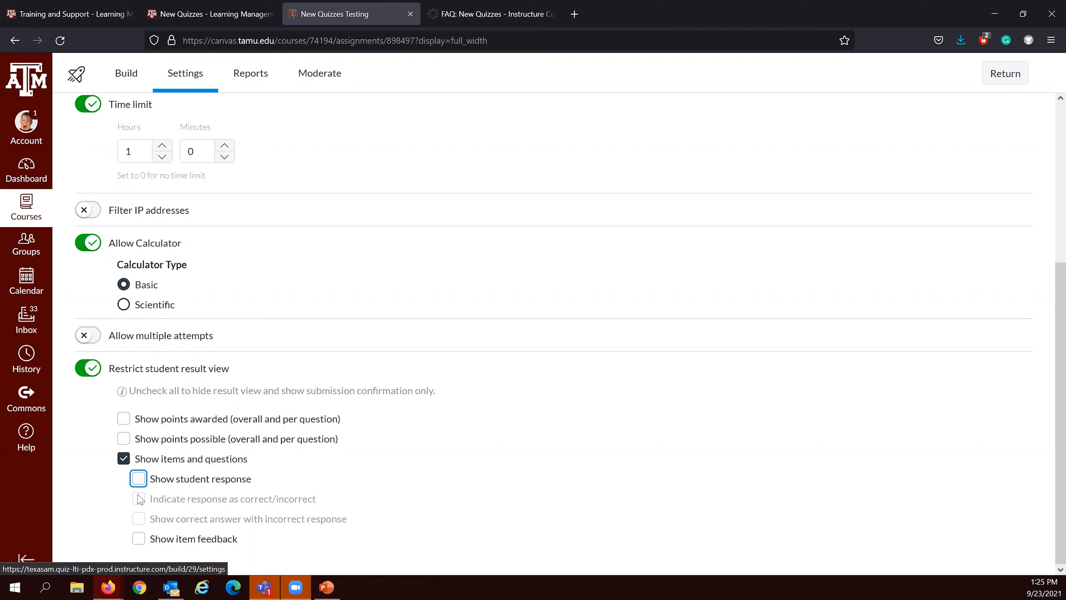
Step: Disable Show items and questions in the restricted result view, and enable Show points awarded and Show points possible
left_click(124, 458)
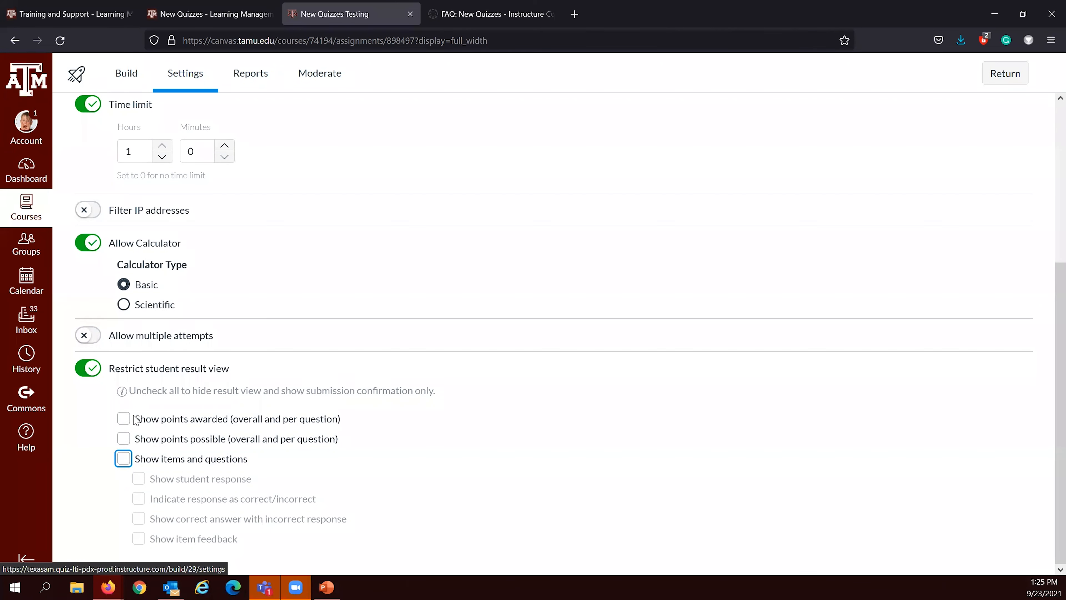
left_click(126, 422)
left_click(126, 440)
Step: Toggle Show items and questions, Show student response and the correct/incorrect indication on and off, leaving all three disabled
left_click(126, 460)
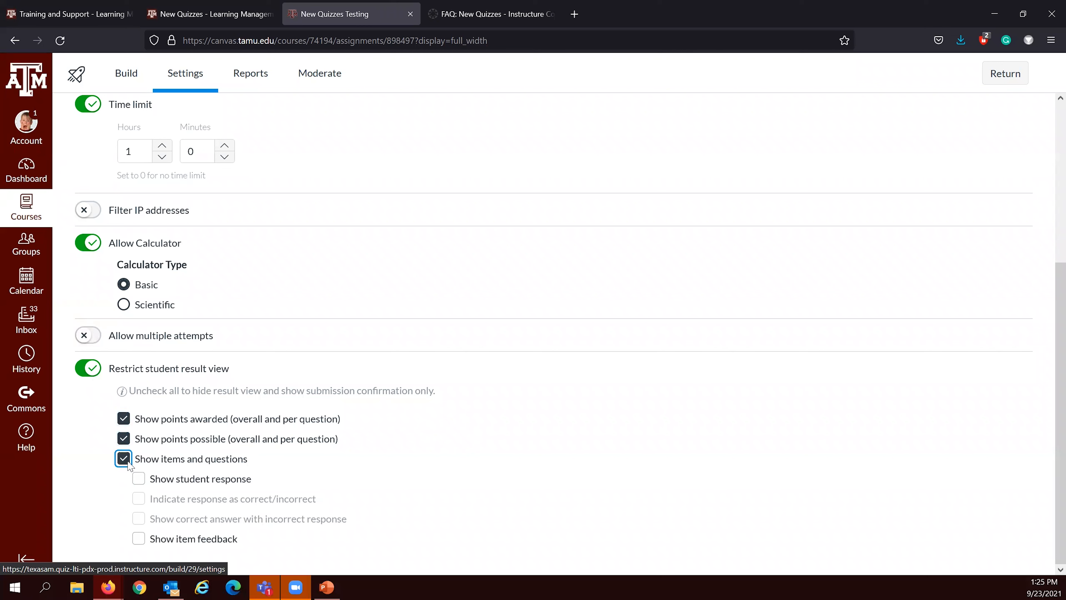
left_click(126, 459)
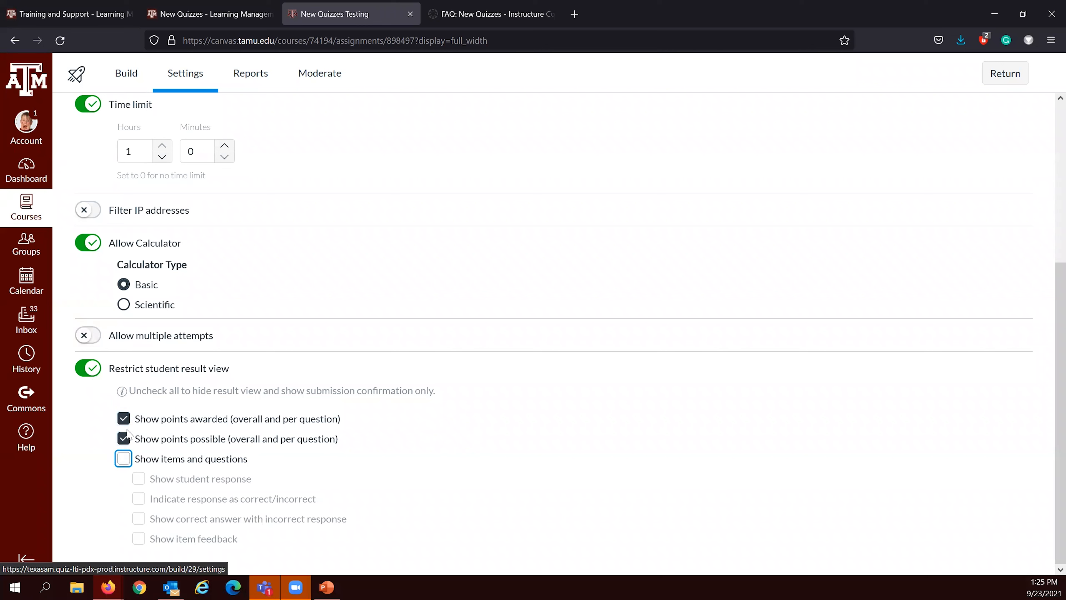
left_click(126, 460)
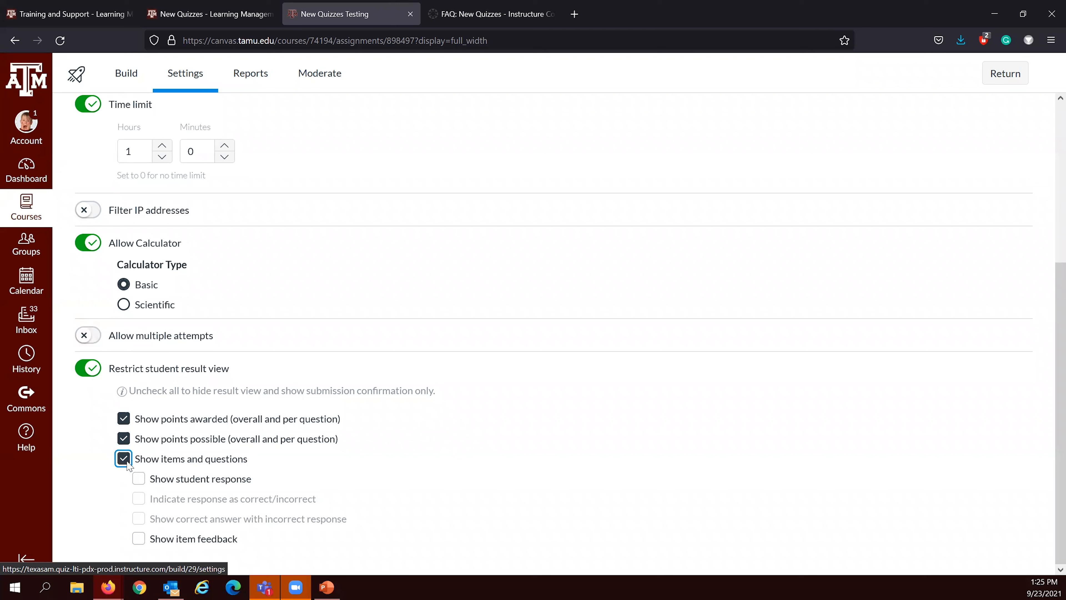
left_click(153, 478)
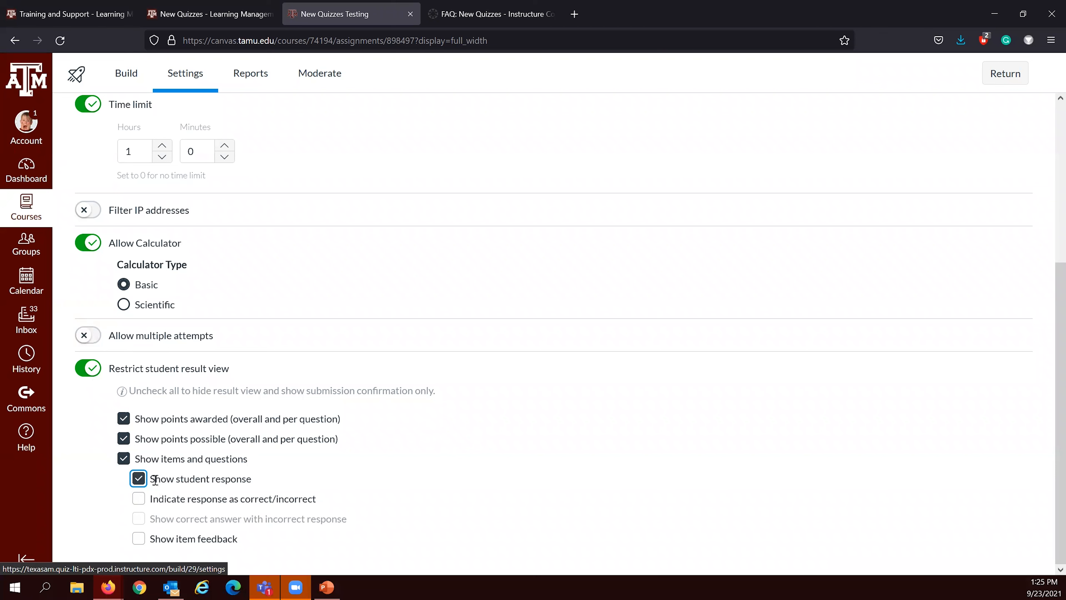
left_click(139, 480)
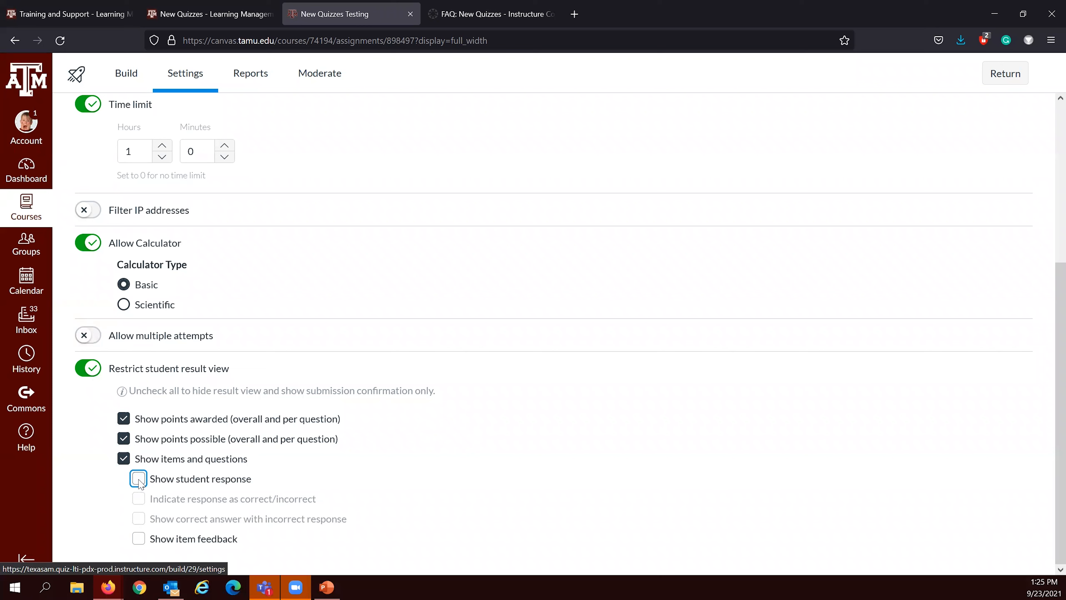
left_click(139, 479)
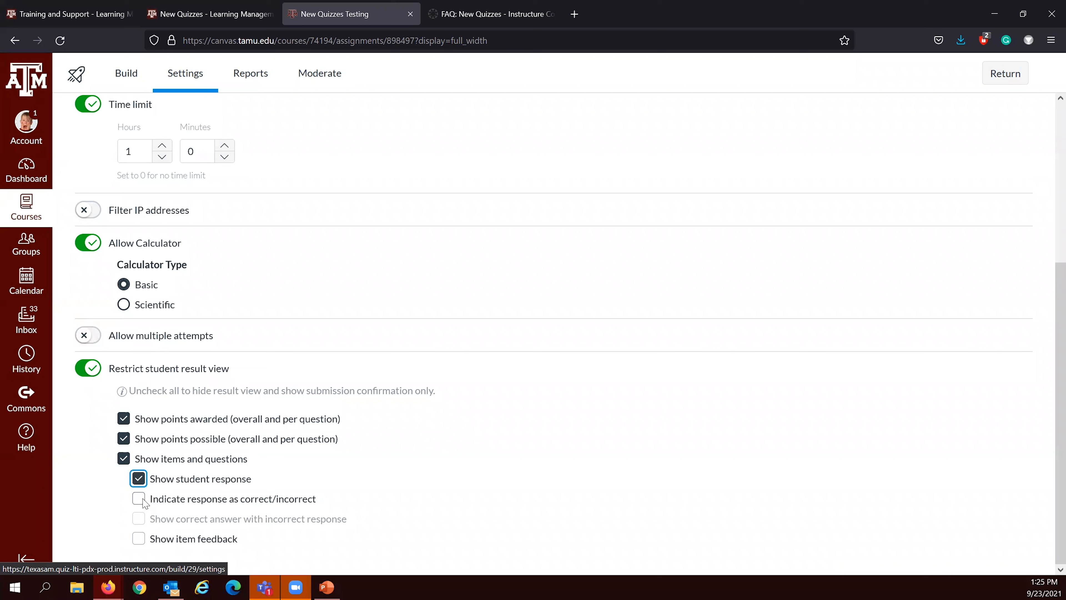
left_click(139, 499)
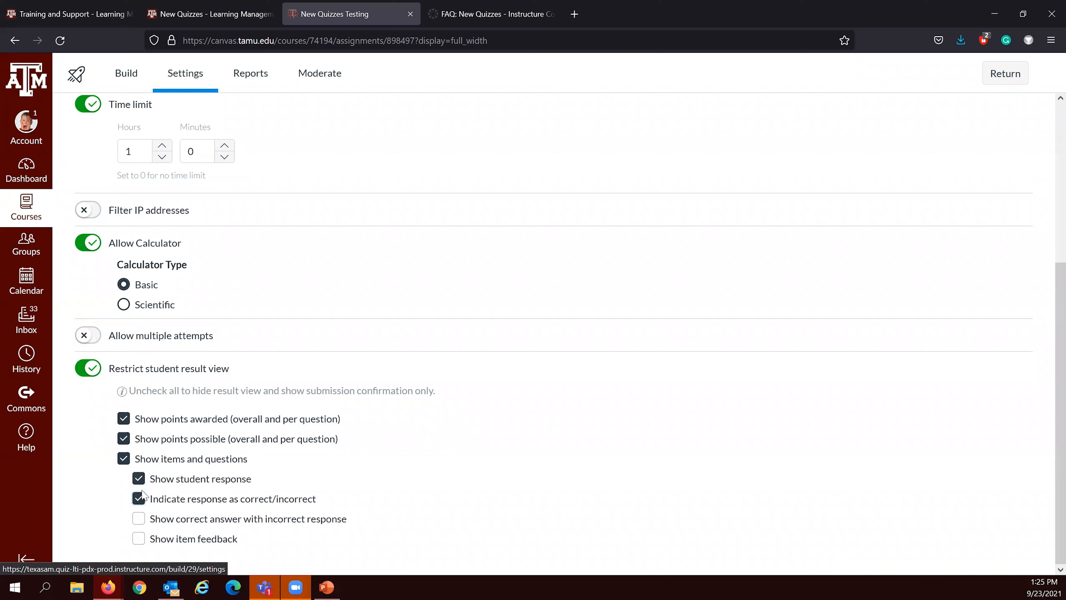
left_click(139, 498)
left_click(138, 479)
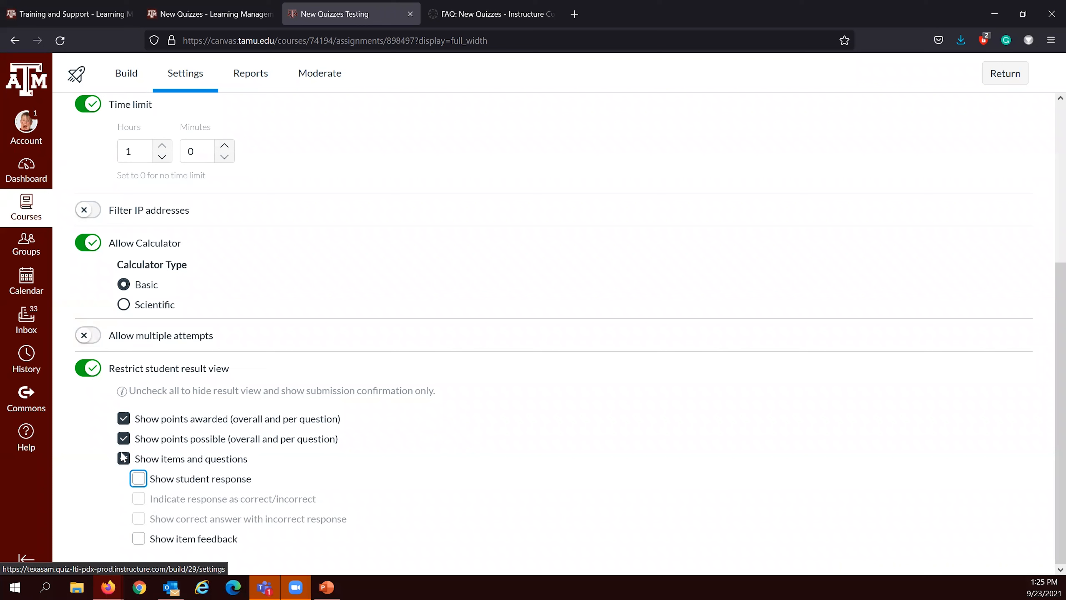
left_click(123, 458)
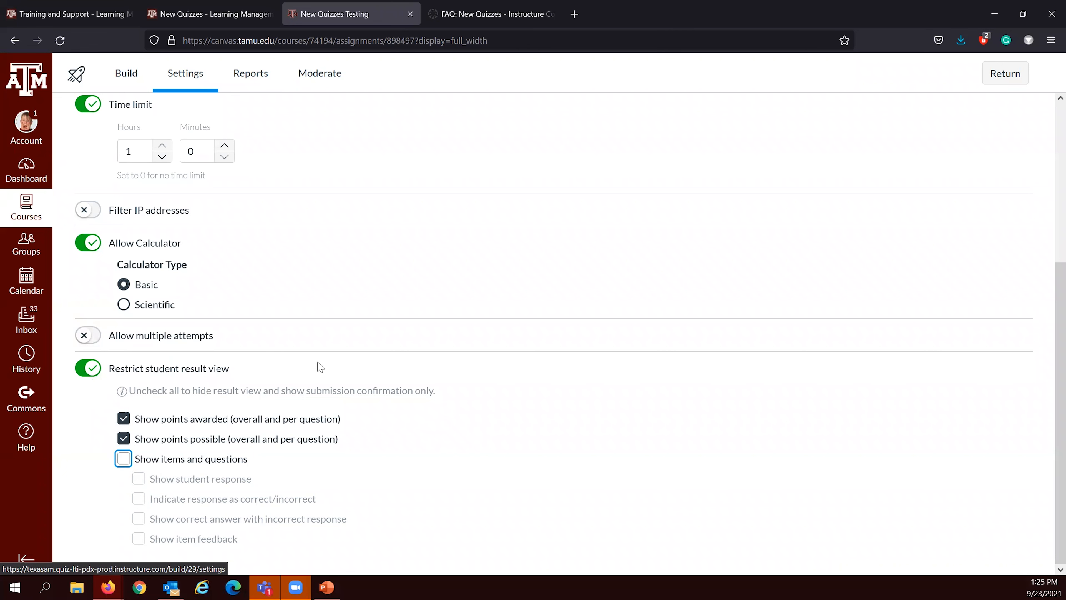
Step: Open the Quiz and Item Analysis report and examine its score summary, distribution chart and item list
scroll(320, 365, "up", 3)
left_click(264, 84)
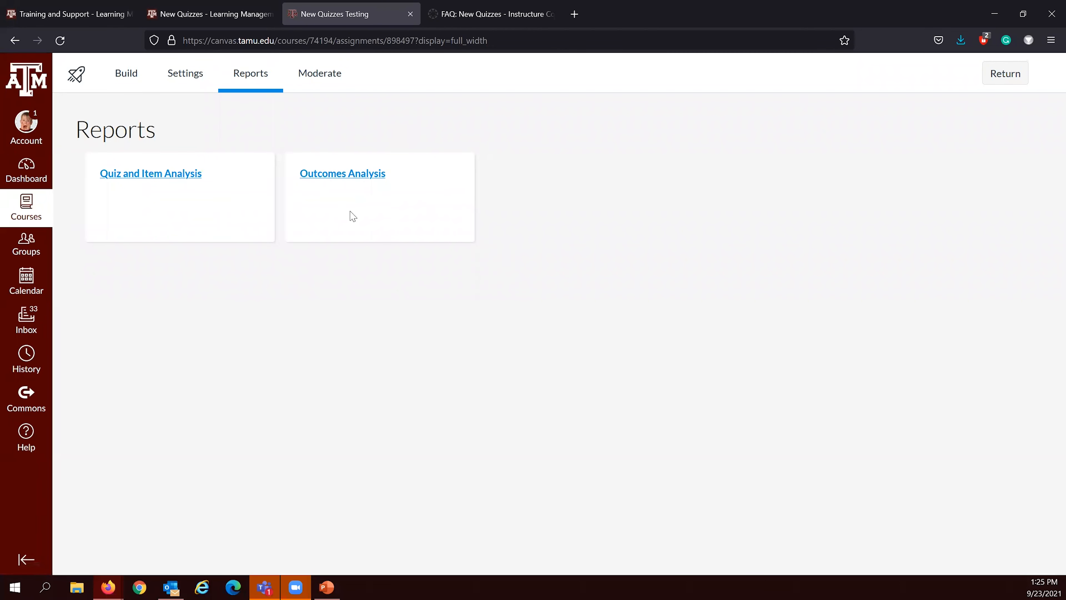
left_click(117, 176)
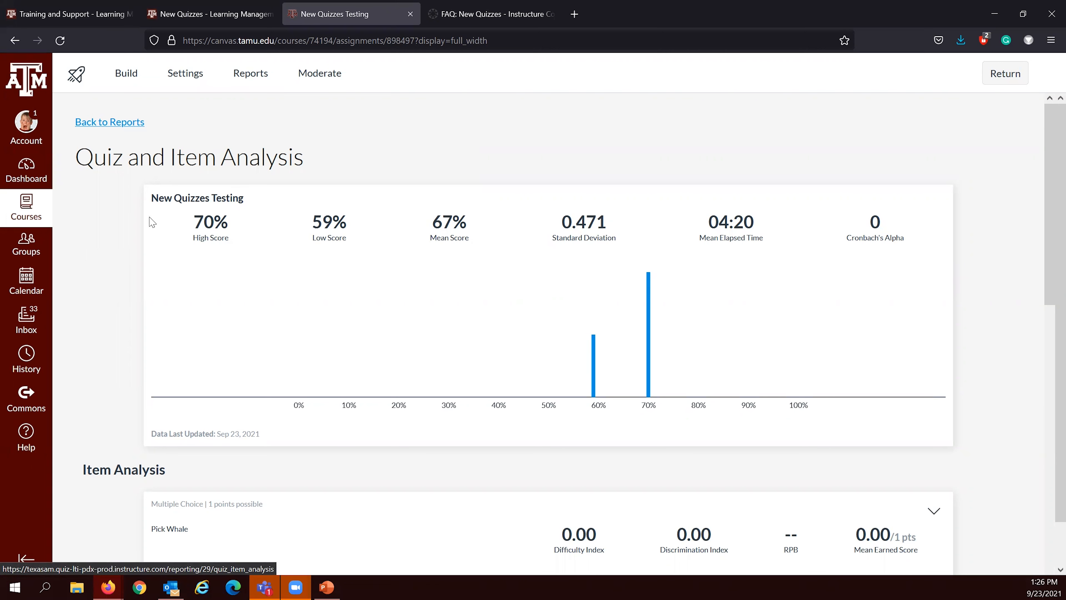
left_click(204, 224)
left_click_drag(194, 222, 216, 224)
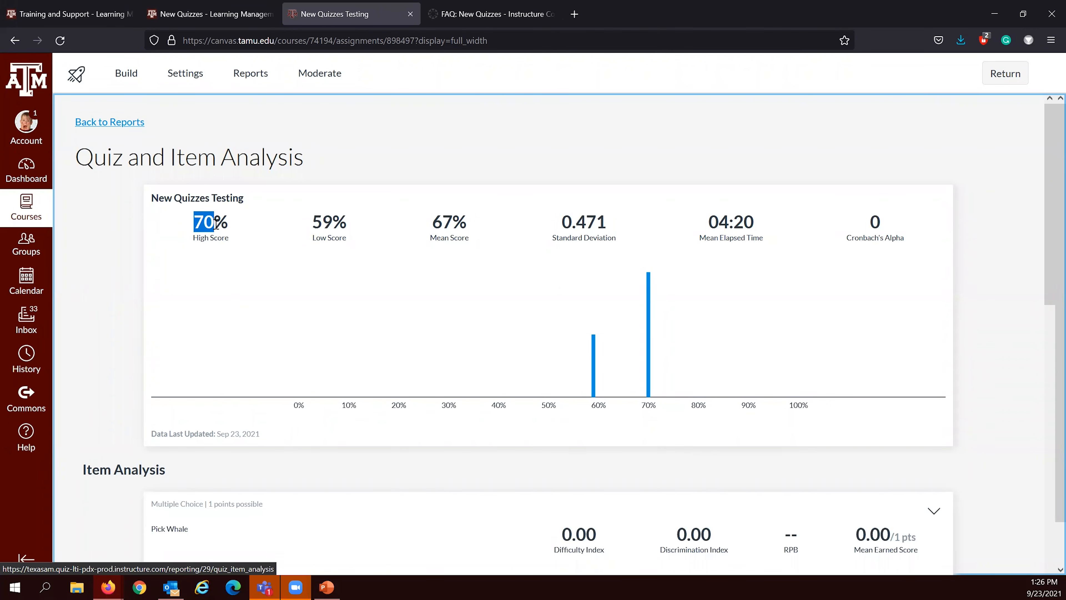
scroll(232, 277, "down", 3)
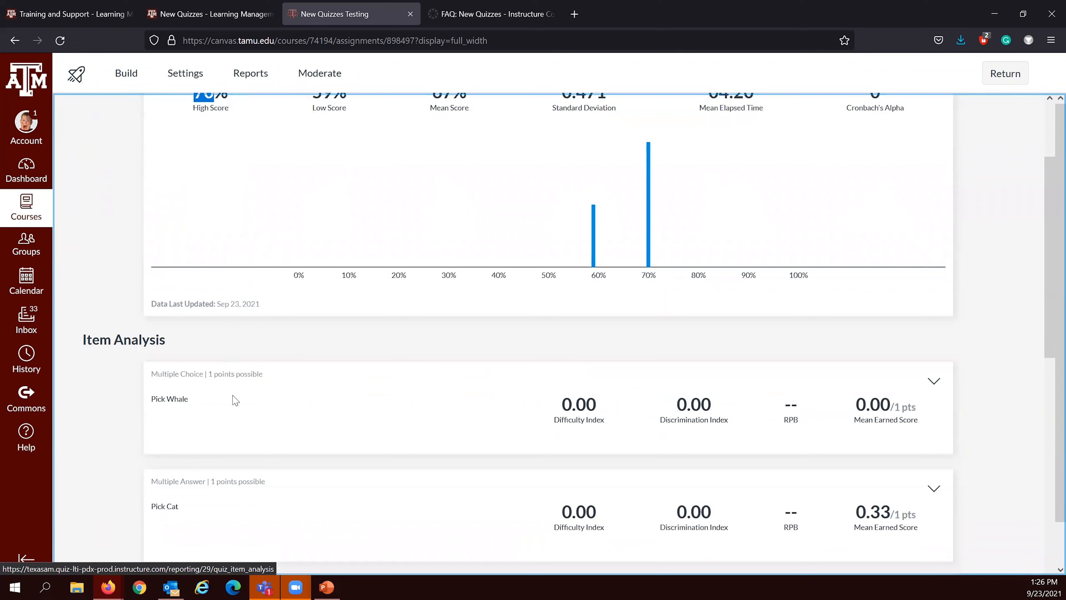
scroll(235, 399, "up", 3)
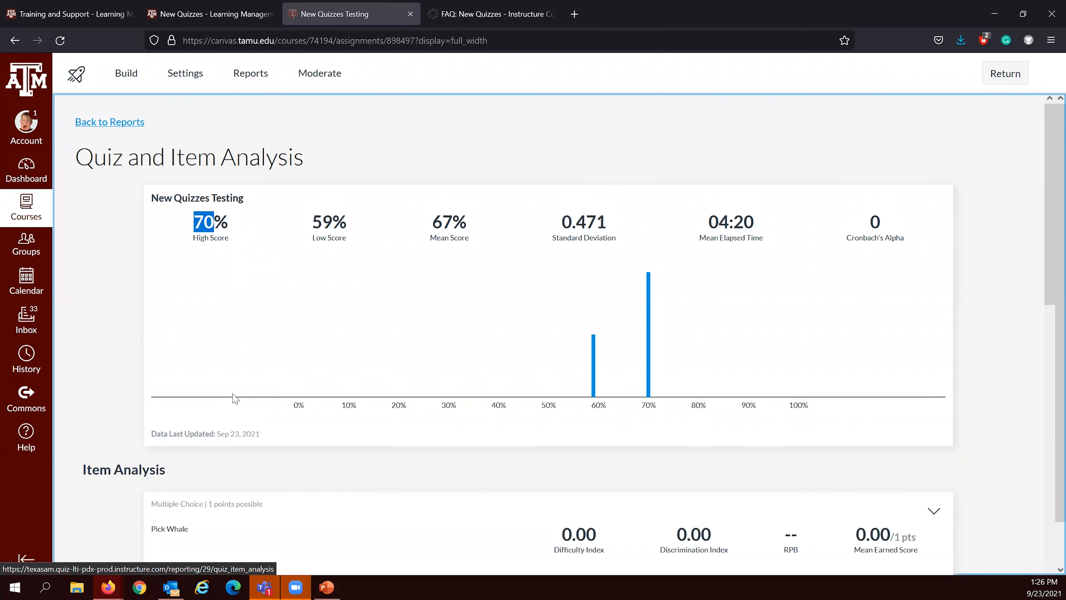
scroll(235, 398, "down", 6)
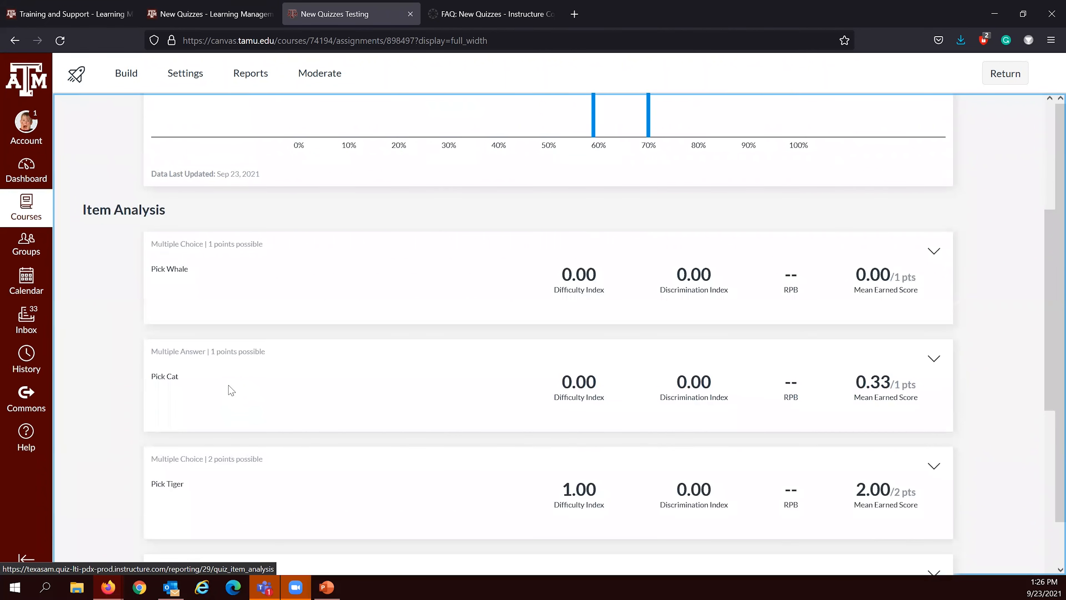
scroll(231, 391, "up", 6)
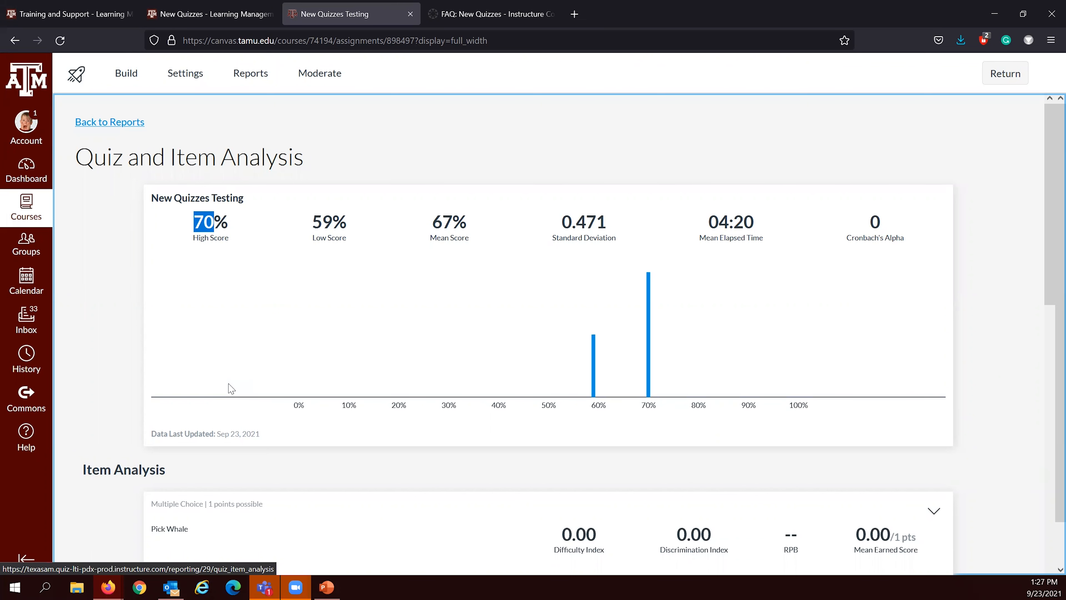
Step: Expand the Pick Whale item, compare its answer frequency and performance by quintile with the overall scores, and return to the reports overview
scroll(231, 388, "down", 3)
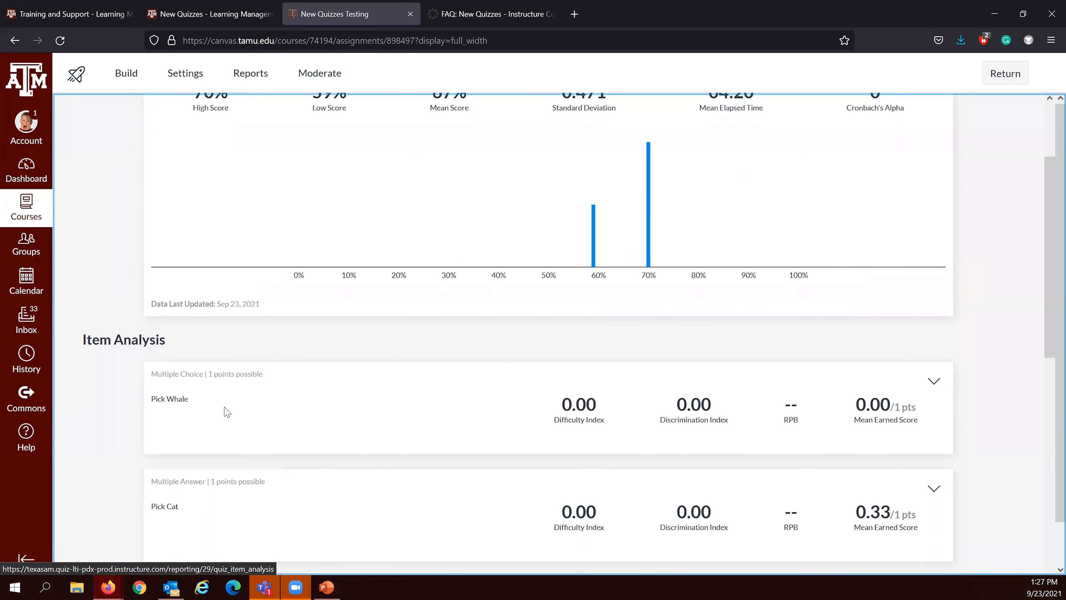
left_click(932, 381)
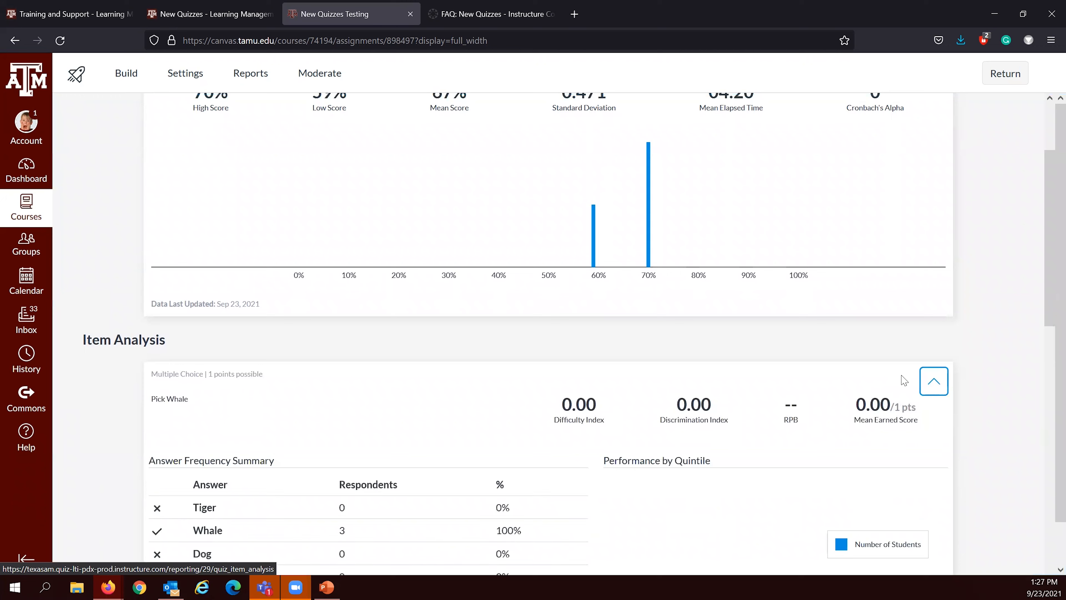
scroll(868, 356, "up", 3)
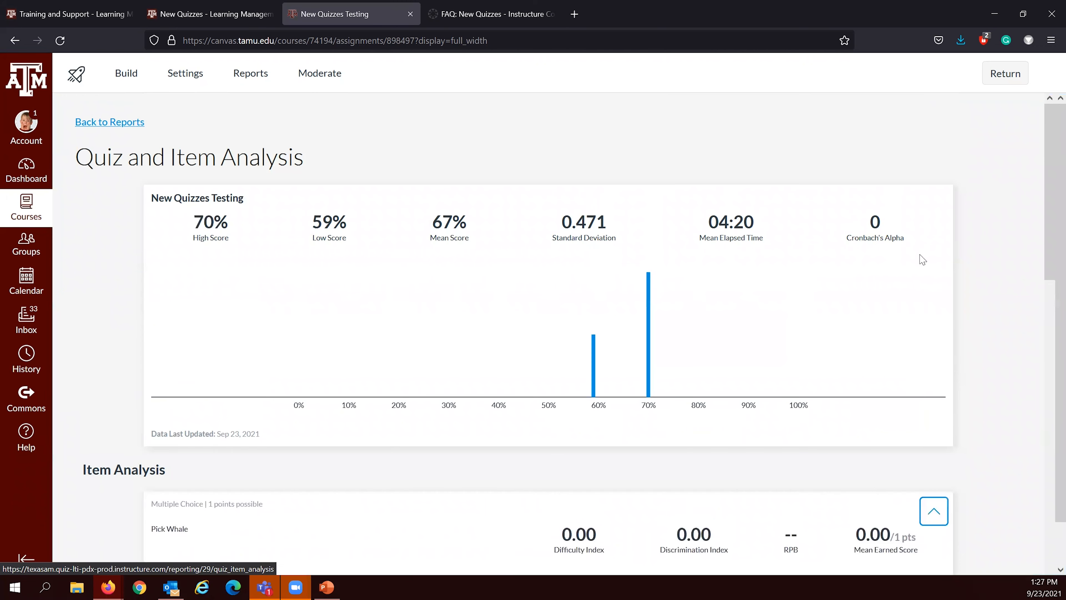
scroll(893, 323, "down", 3)
scroll(894, 324, "down", 3)
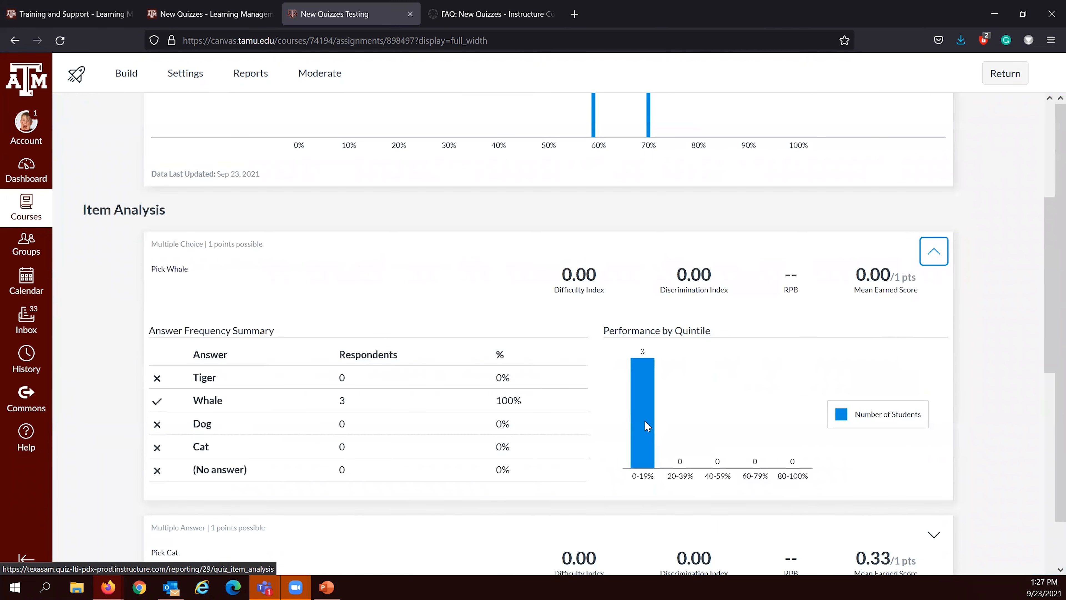
left_click(517, 400)
scroll(517, 402, "up", 6)
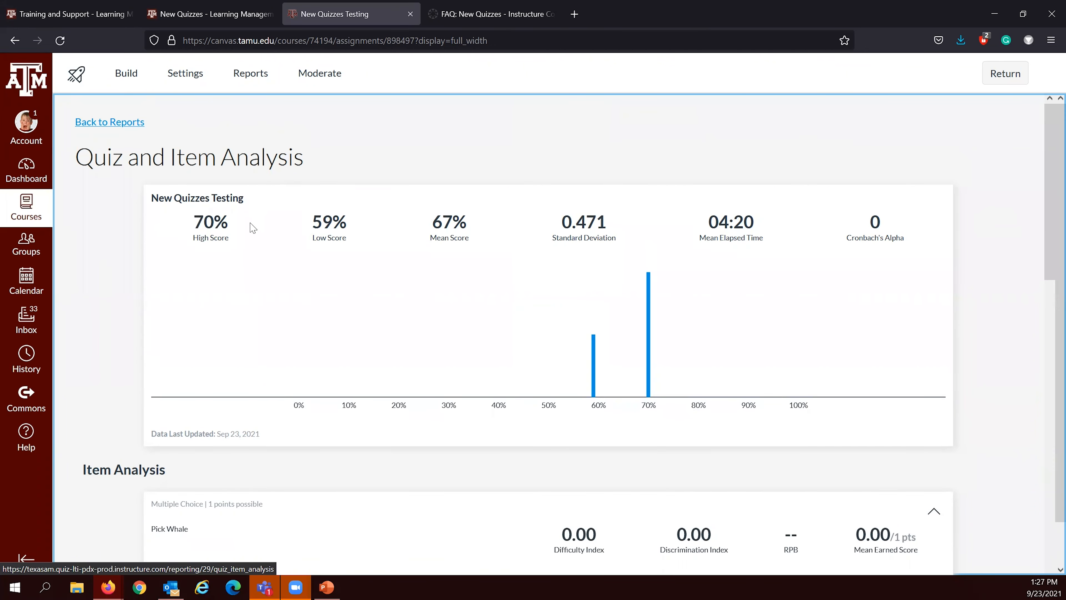
scroll(311, 332, "down", 1)
scroll(311, 333, "down", 8)
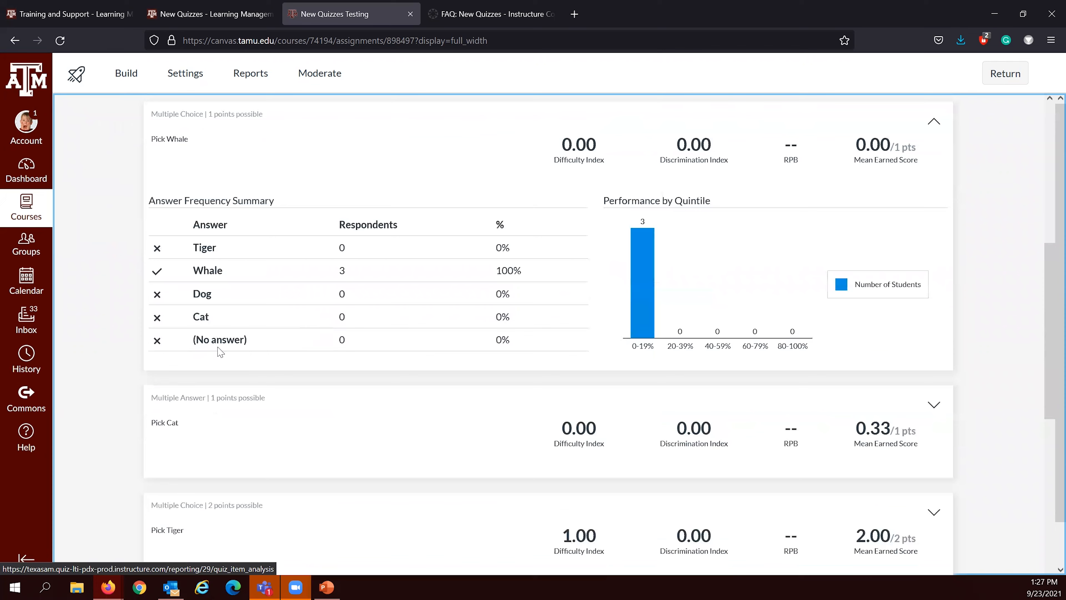
scroll(221, 322, "up", 7)
scroll(221, 322, "up", 2)
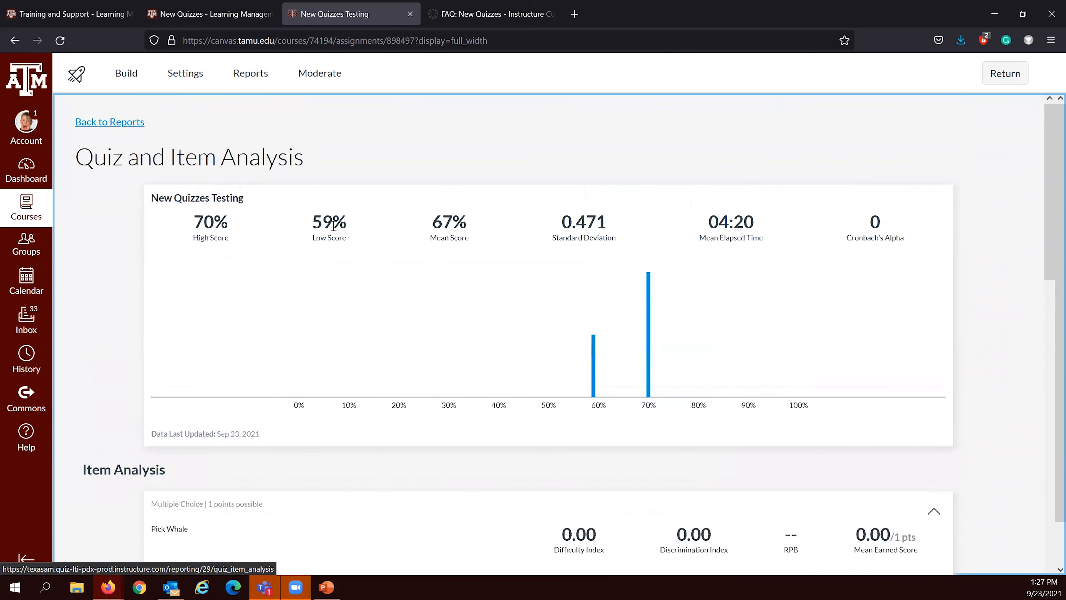
scroll(404, 364, "down", 7)
scroll(597, 398, "up", 10)
left_click(249, 70)
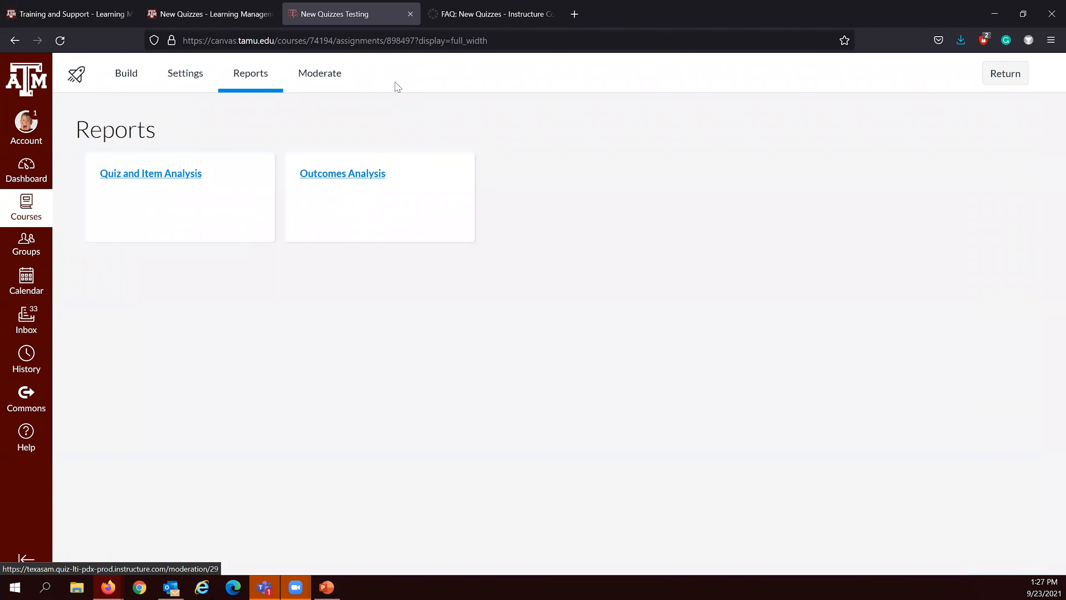
Step: Open the quiz's moderation page, open the log of the first student's attempt, and return to the student list
left_click(331, 74)
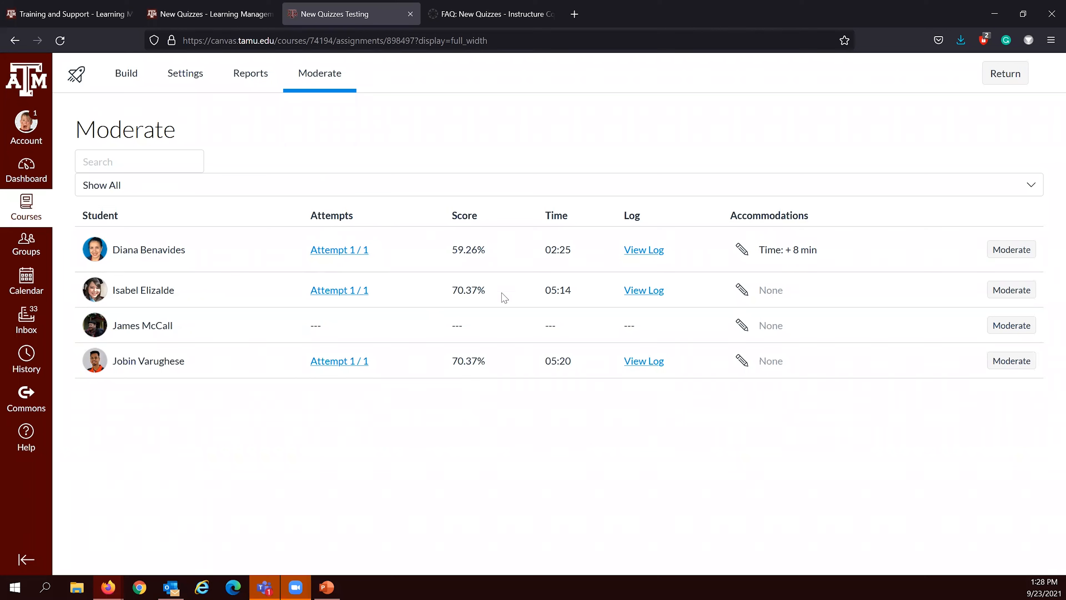
left_click(656, 251)
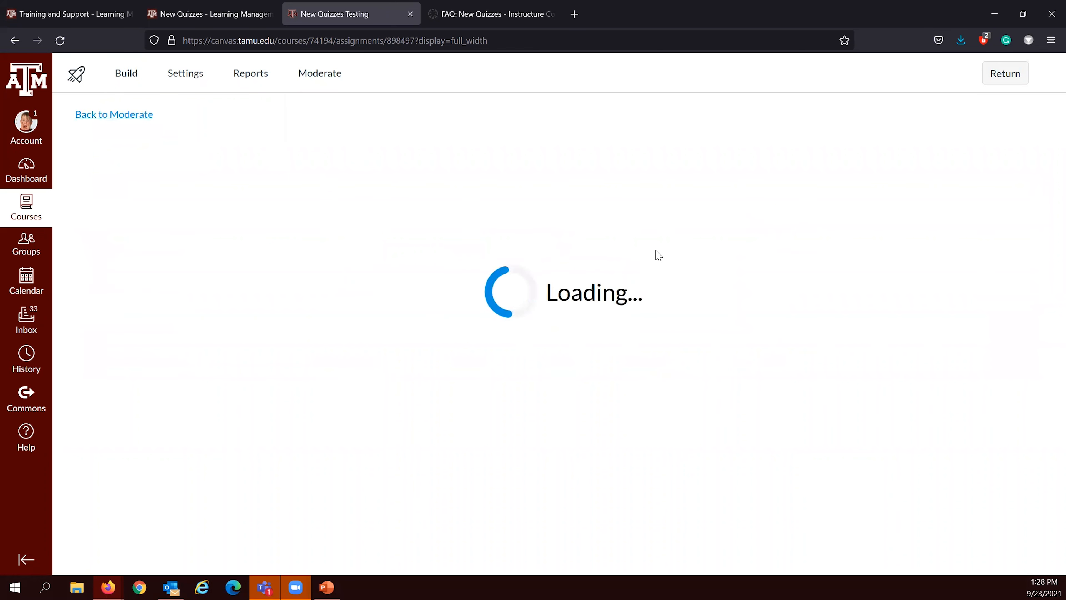
left_click(106, 115)
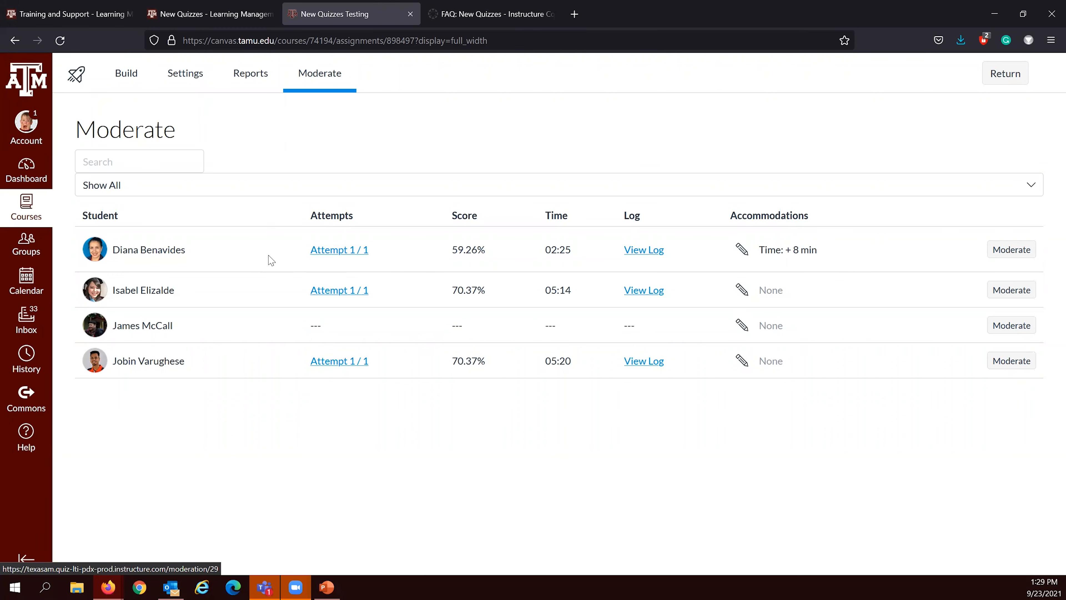
Step: Open the first student's accommodations, examine the time adjustment choices including Give additional time, and close without saving
left_click(742, 249)
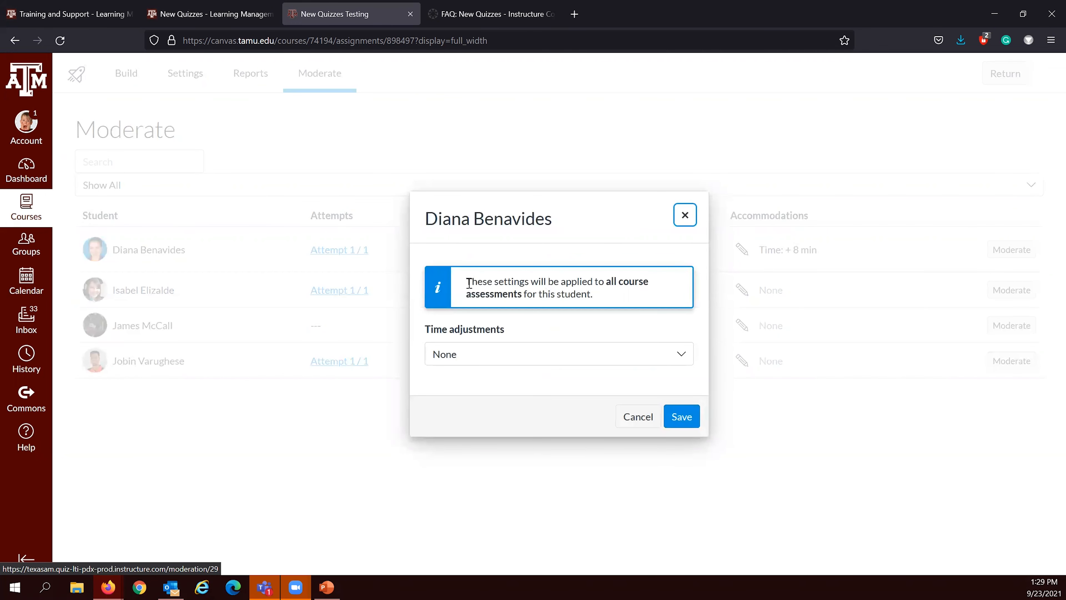
left_click_drag(467, 281, 539, 294)
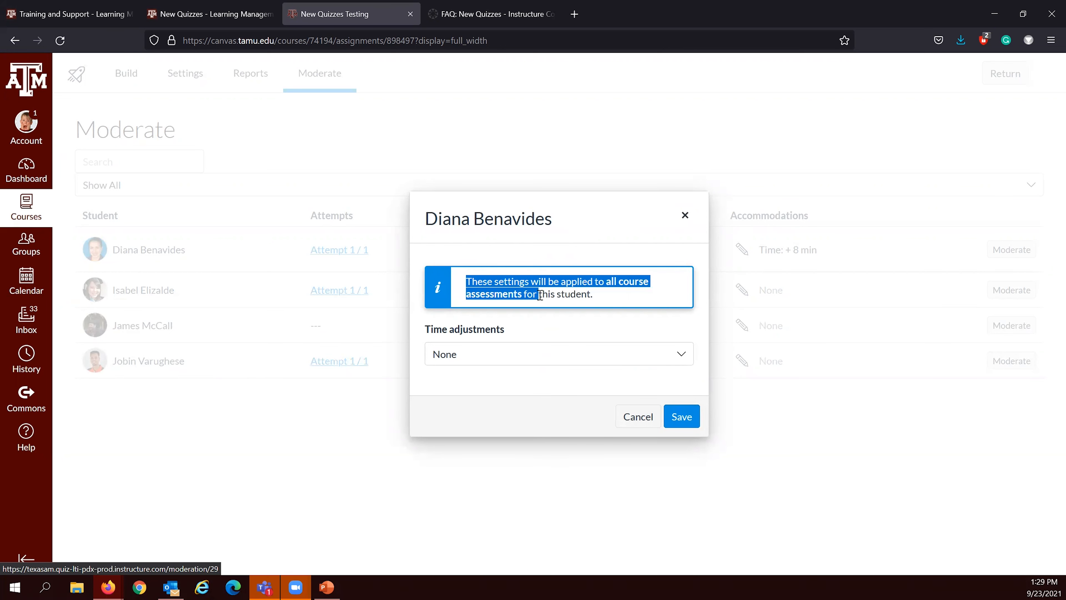
left_click(539, 295)
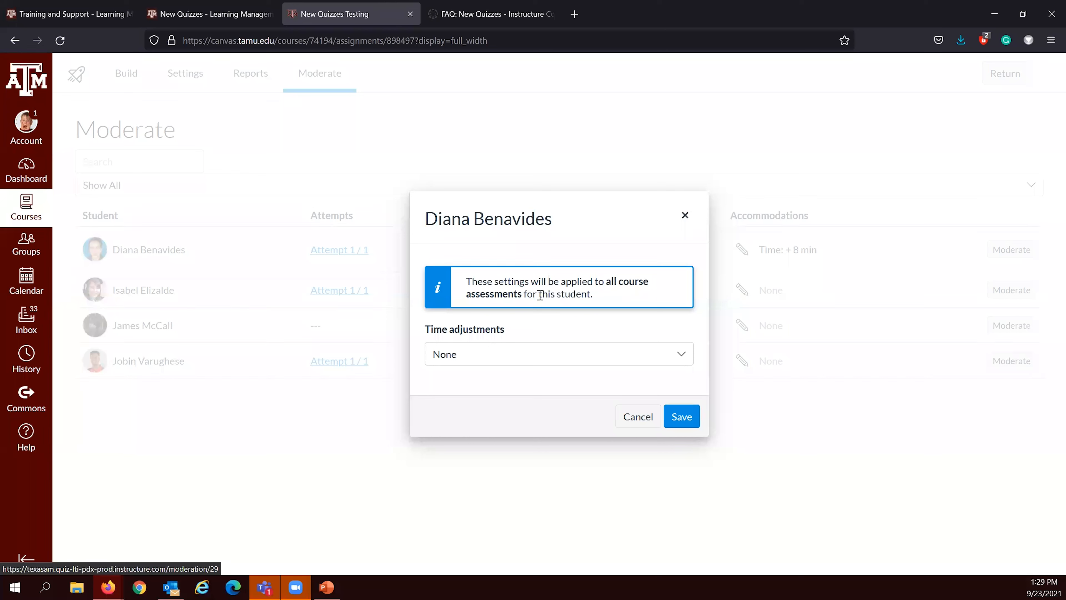
left_click(516, 353)
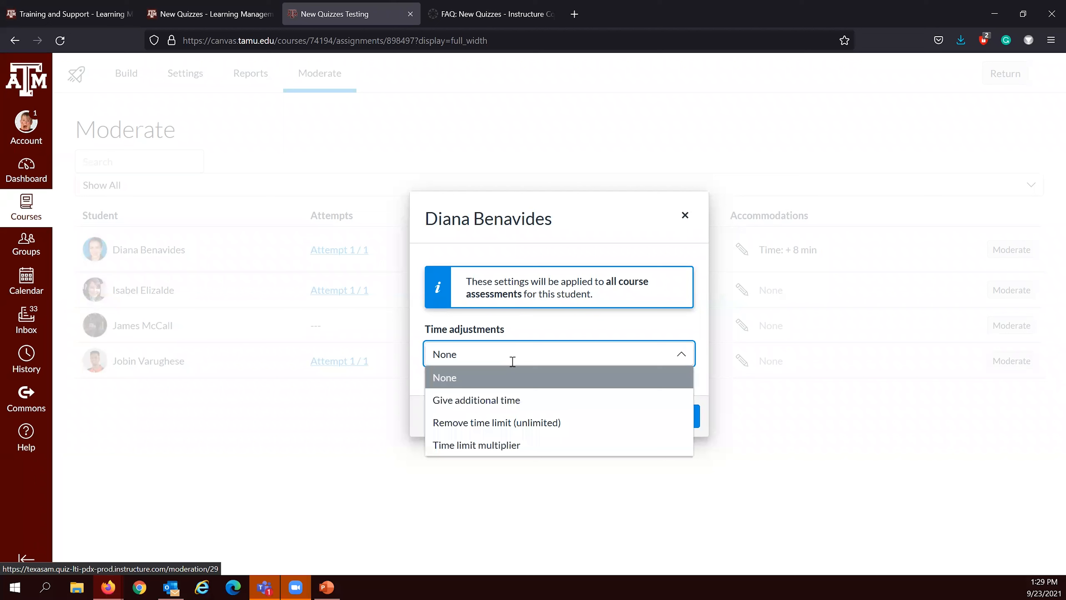
left_click(505, 407)
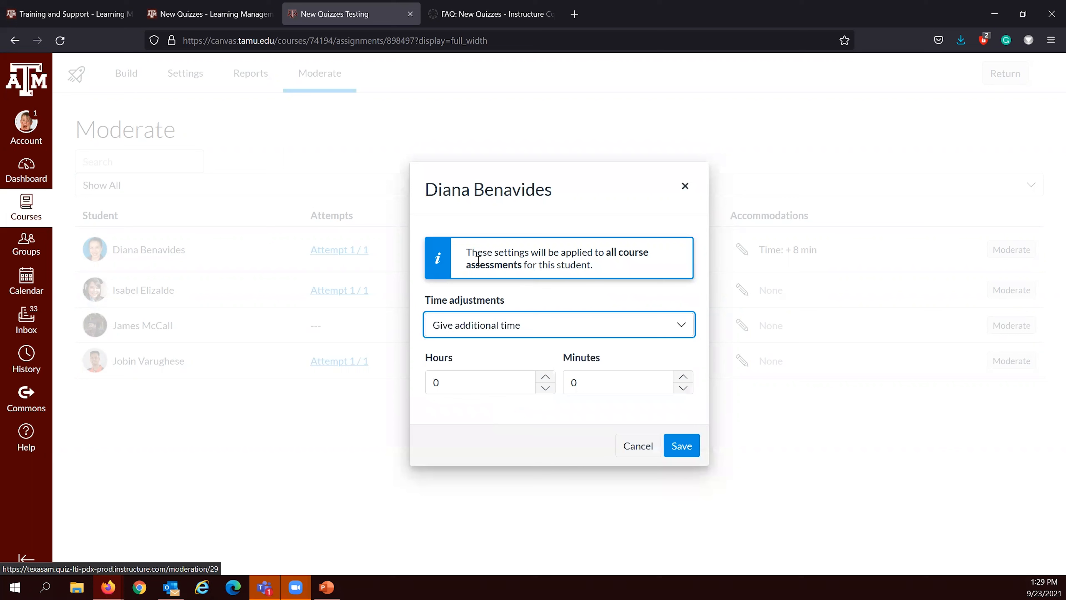
left_click(533, 330)
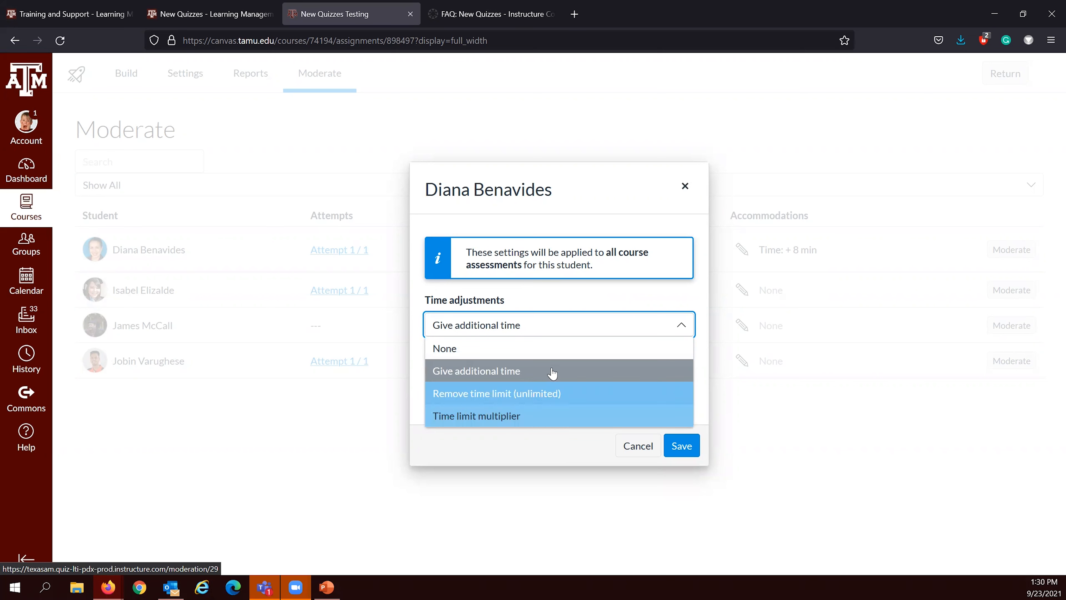
left_click(687, 192)
left_click(685, 186)
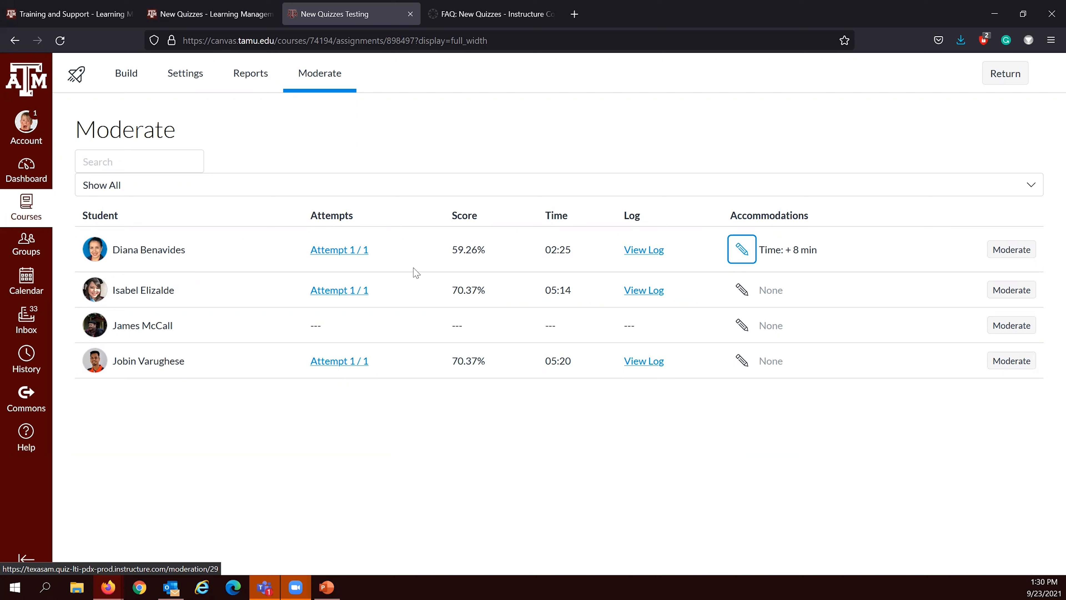
Step: Open the first student's moderation settings, examine the additional attempts and extra minutes fields, and close them without changes
left_click(1009, 255)
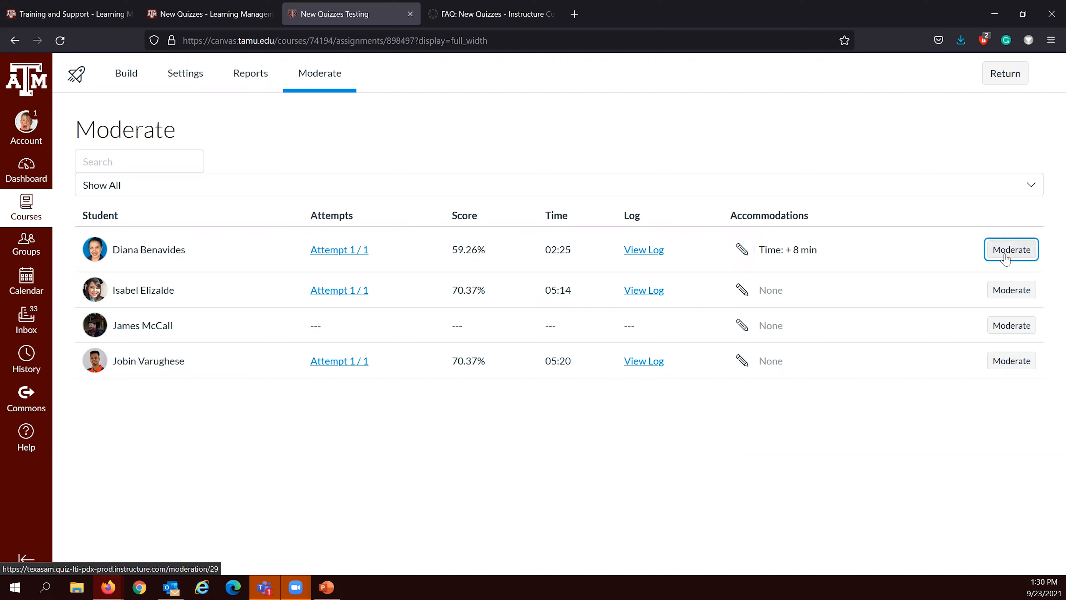
left_click(1006, 259)
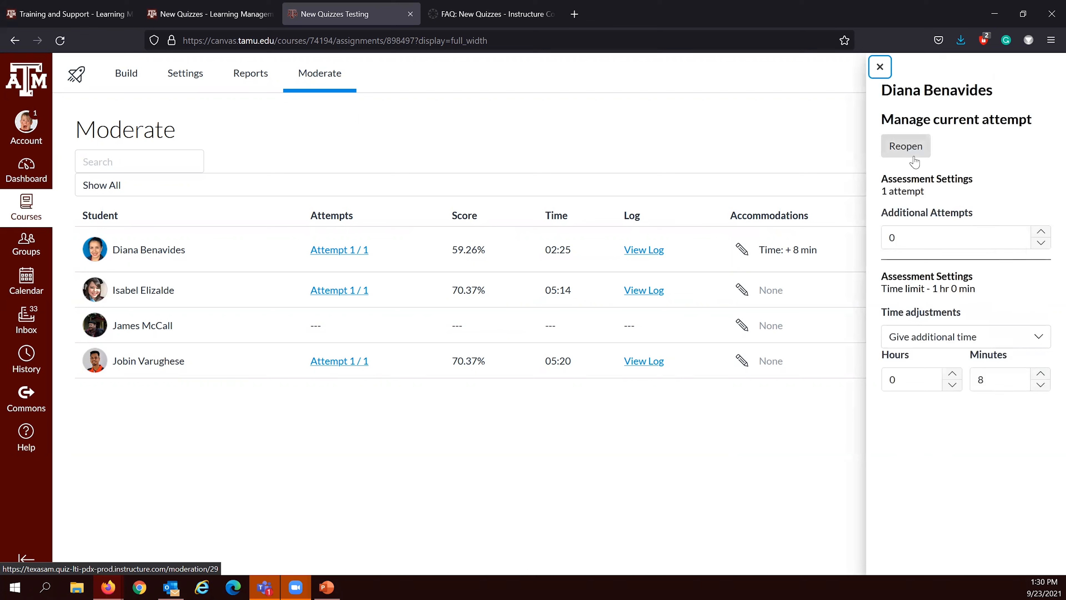
left_click(908, 239)
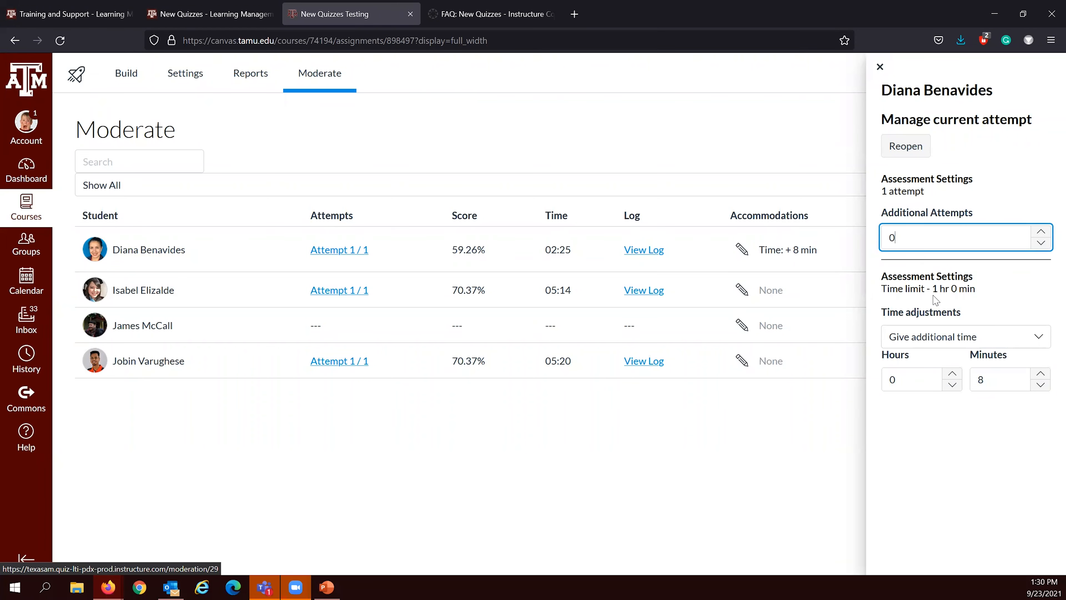
left_click_drag(1001, 380, 980, 382)
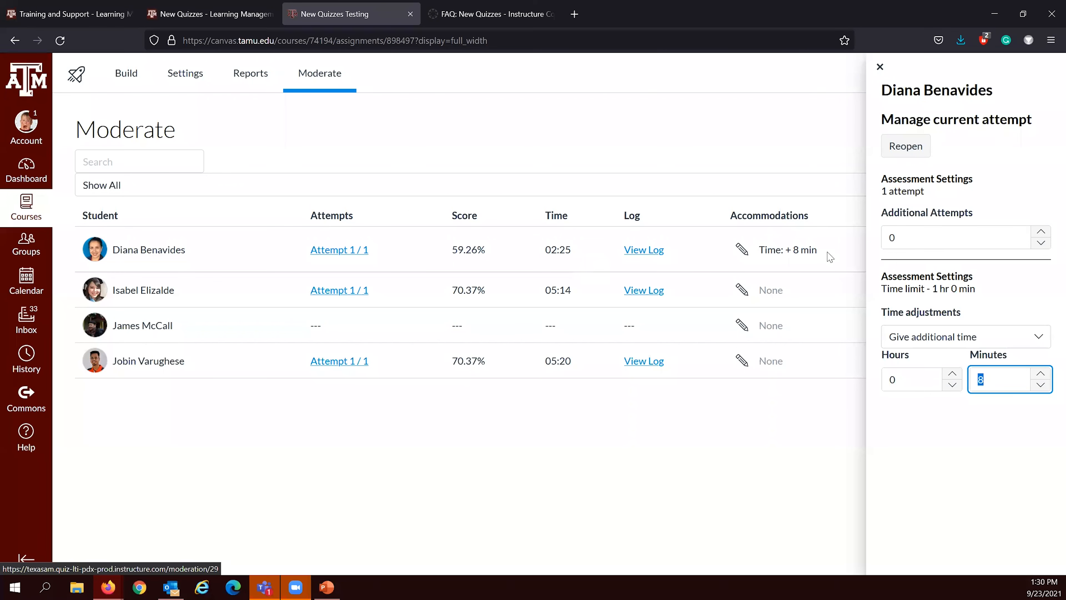
left_click(880, 67)
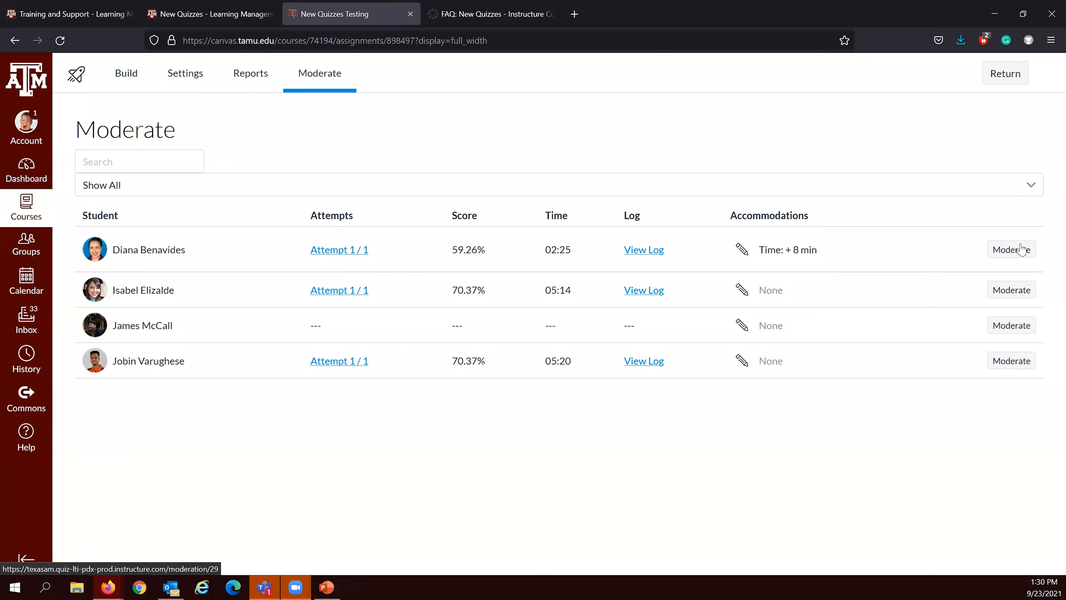
Step: Compare the first student's moderation settings for this quiz with the accommodations for all course assessments, closing both unchanged
left_click(1016, 251)
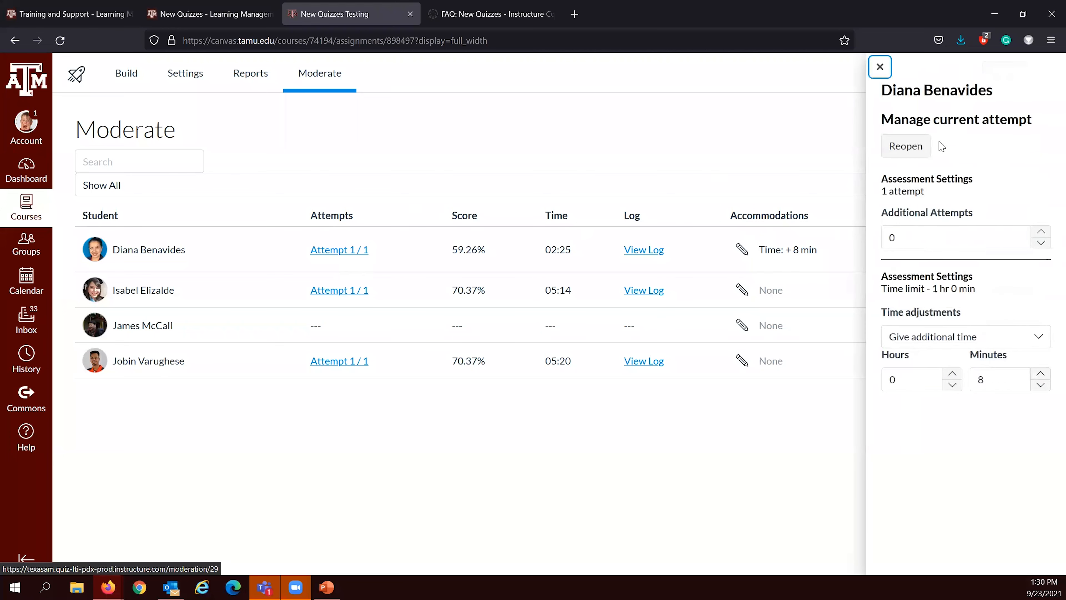
left_click(668, 281)
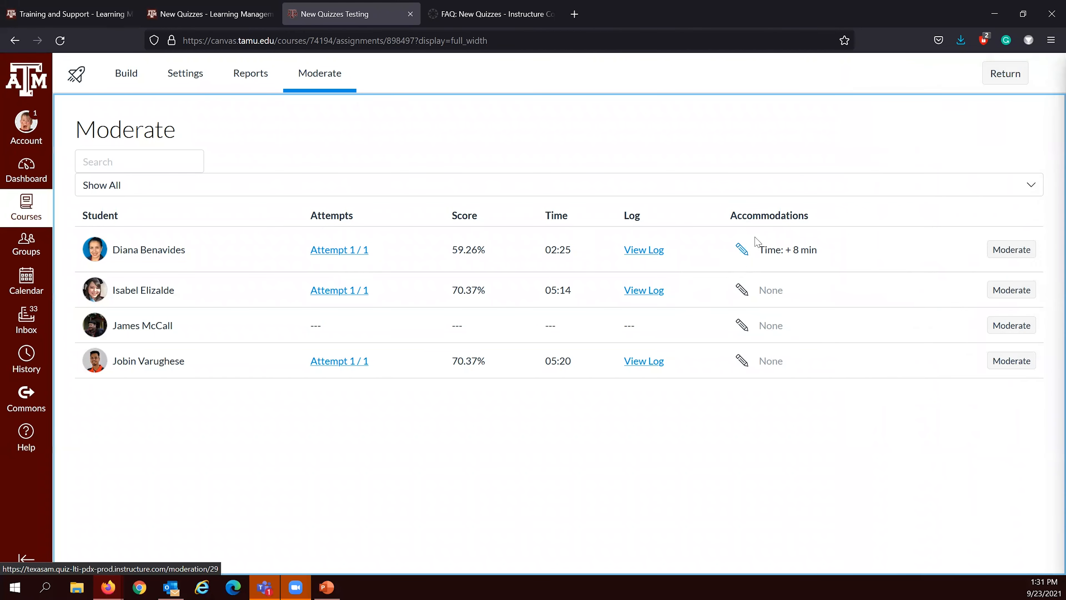
left_click(745, 255)
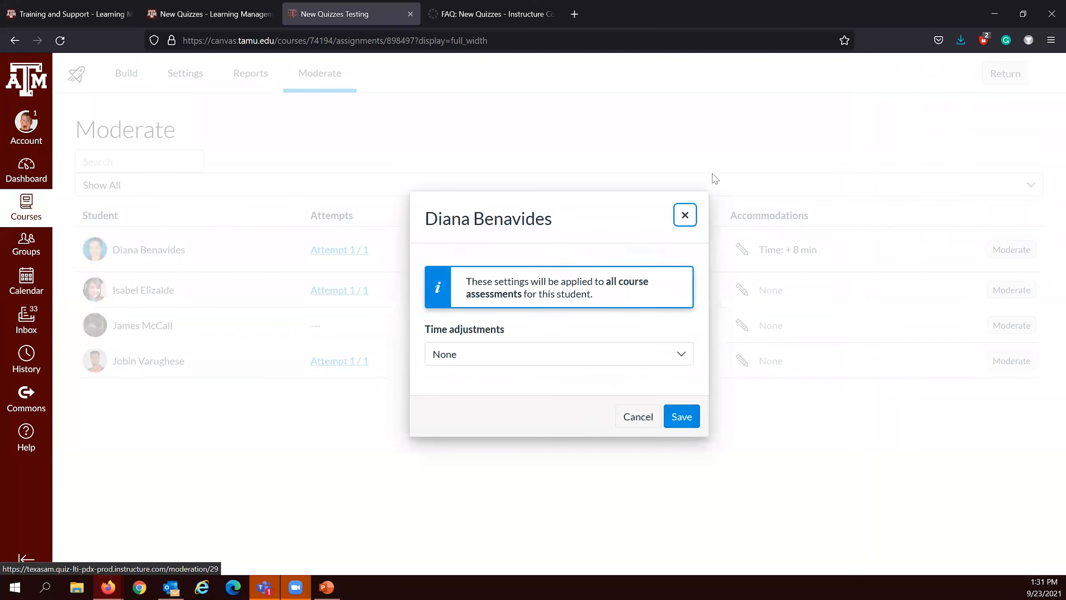
left_click(932, 230)
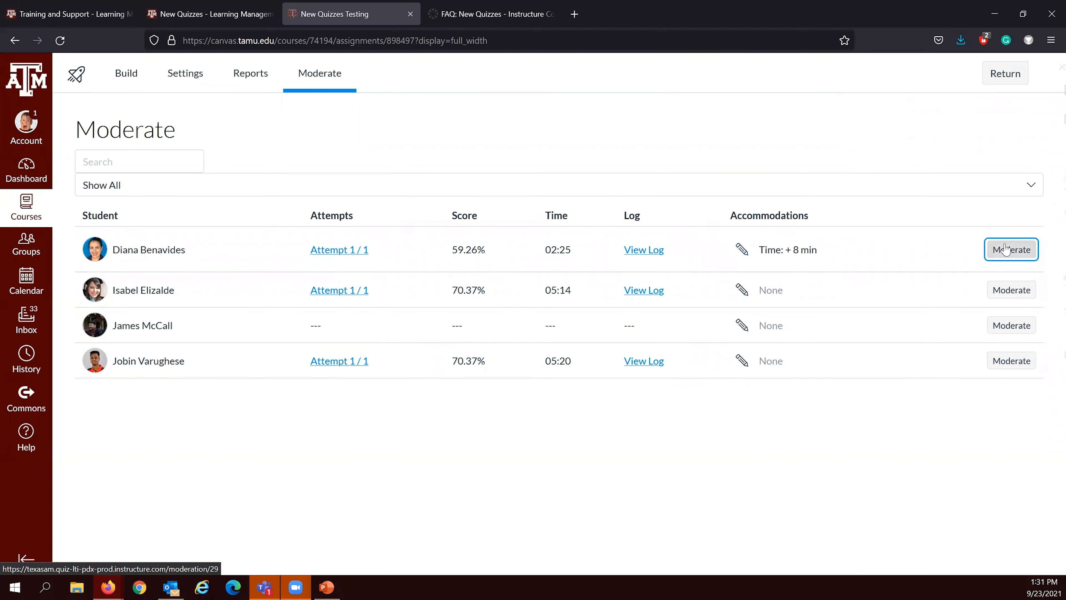
Step: Reopen the first student's moderation settings, examine the available time adjustment choices, and close them without changes
left_click(1011, 249)
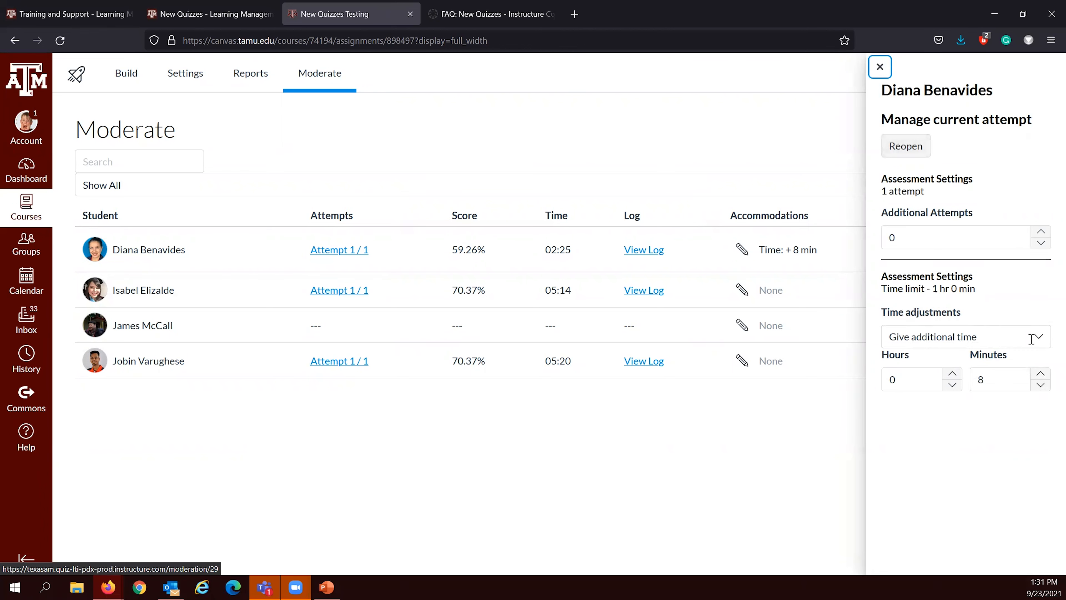
left_click(1019, 342)
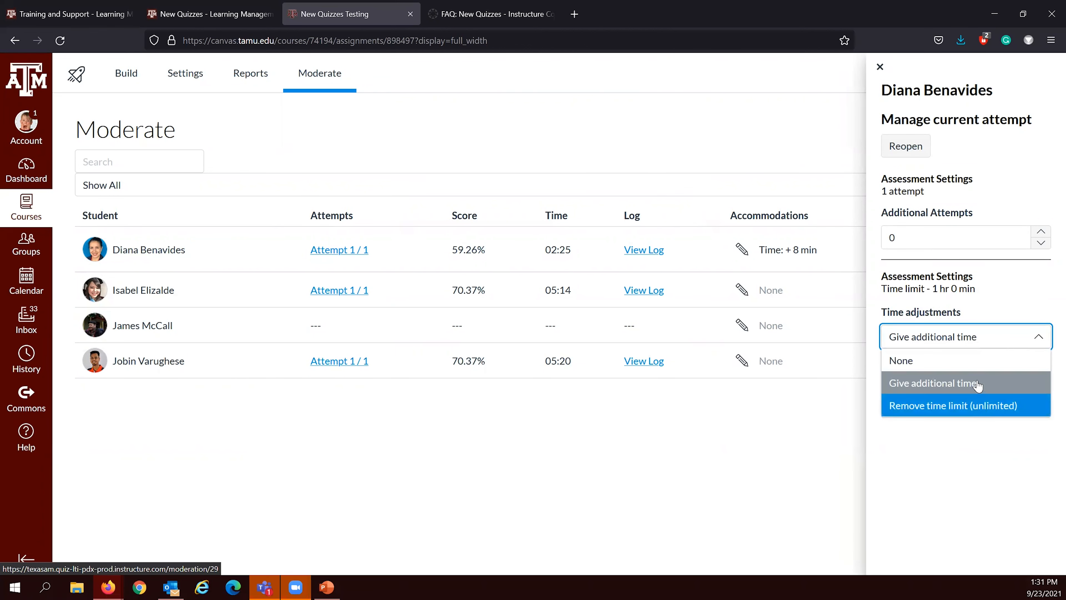
left_click(987, 473)
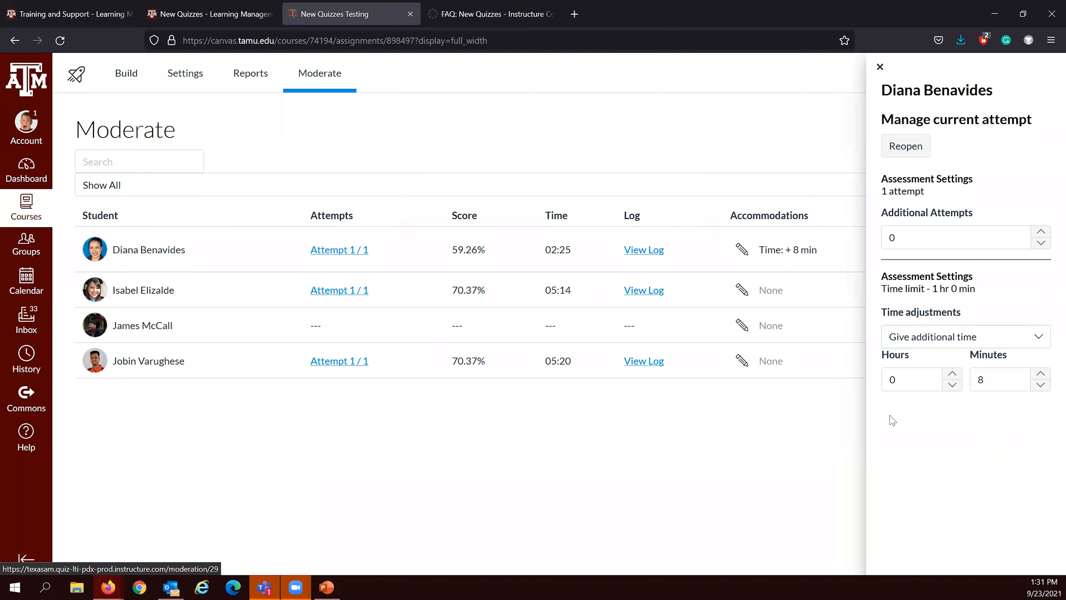
left_click(880, 67)
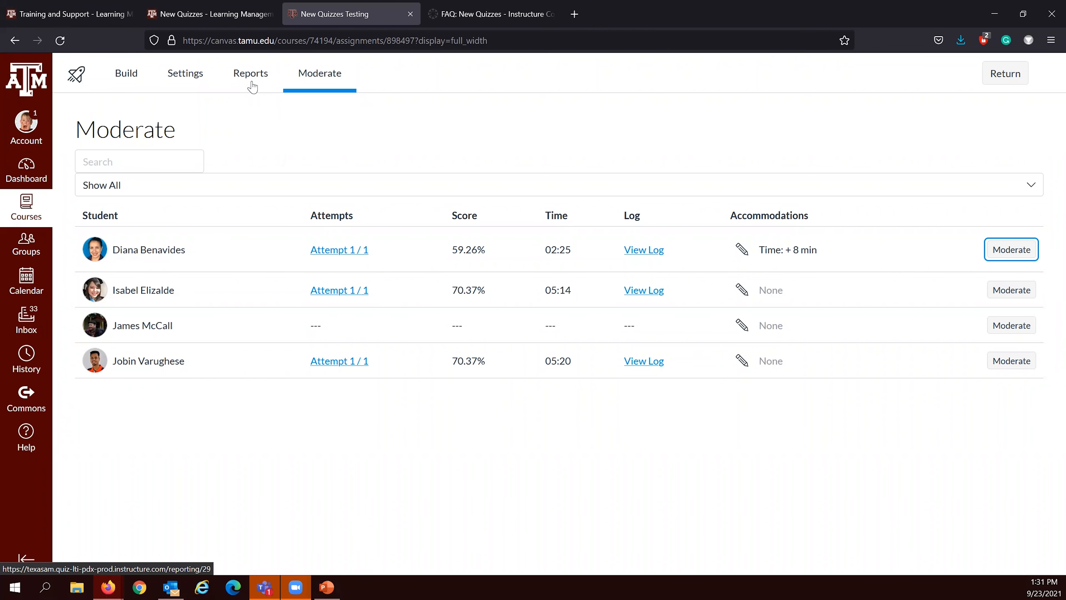
Step: In the first student's attempt, regrade the Pick Whale question with Whale as correct answer, awarding points for correct answer only
left_click(327, 252)
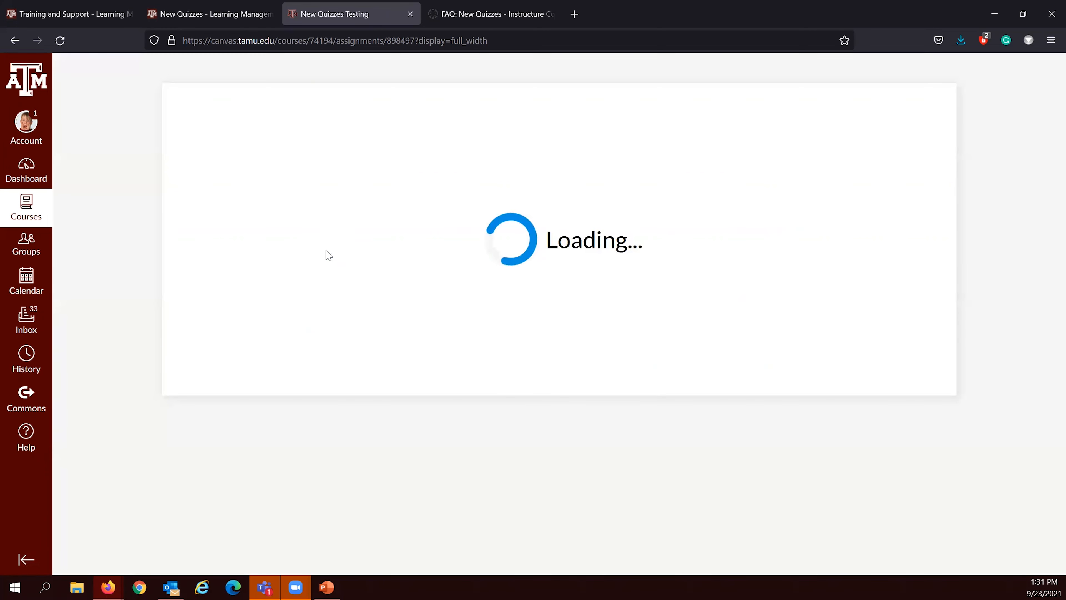
scroll(328, 255, "down", 3)
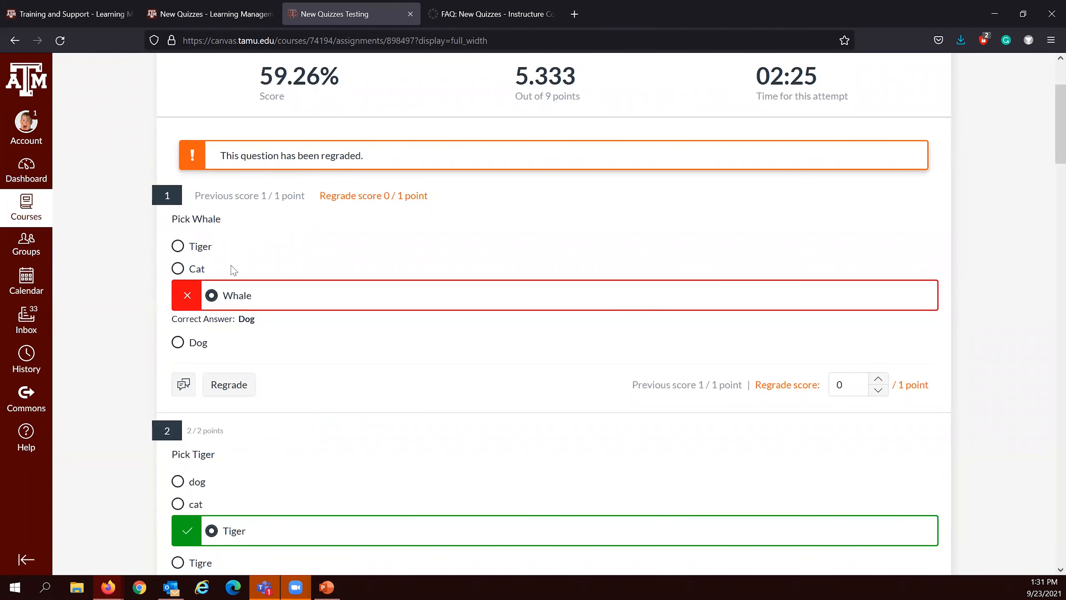
left_click(214, 391)
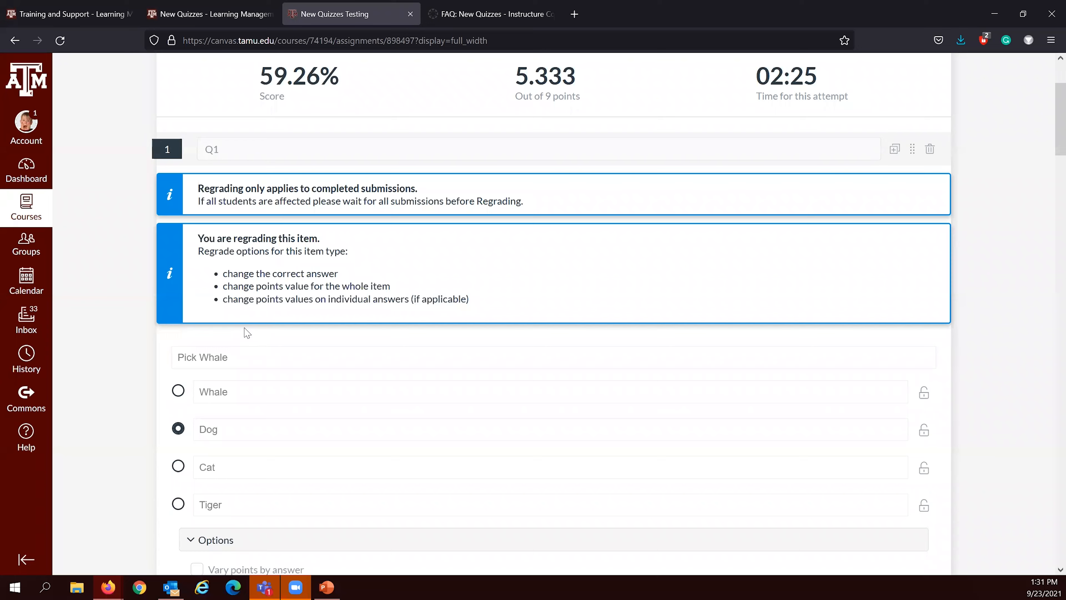
scroll(247, 333, "down", 5)
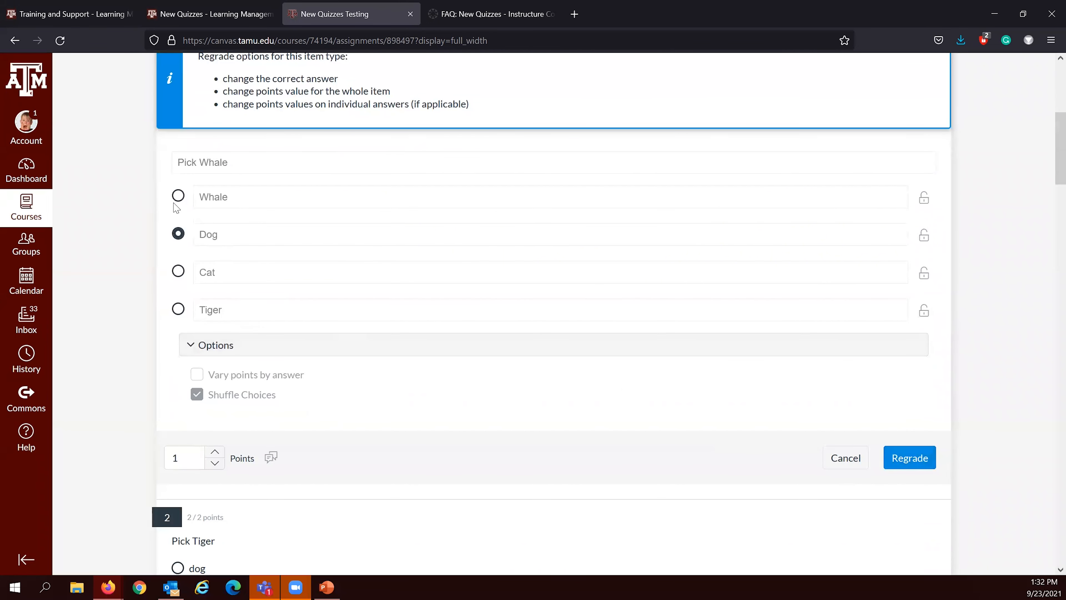
left_click(178, 195)
left_click(895, 456)
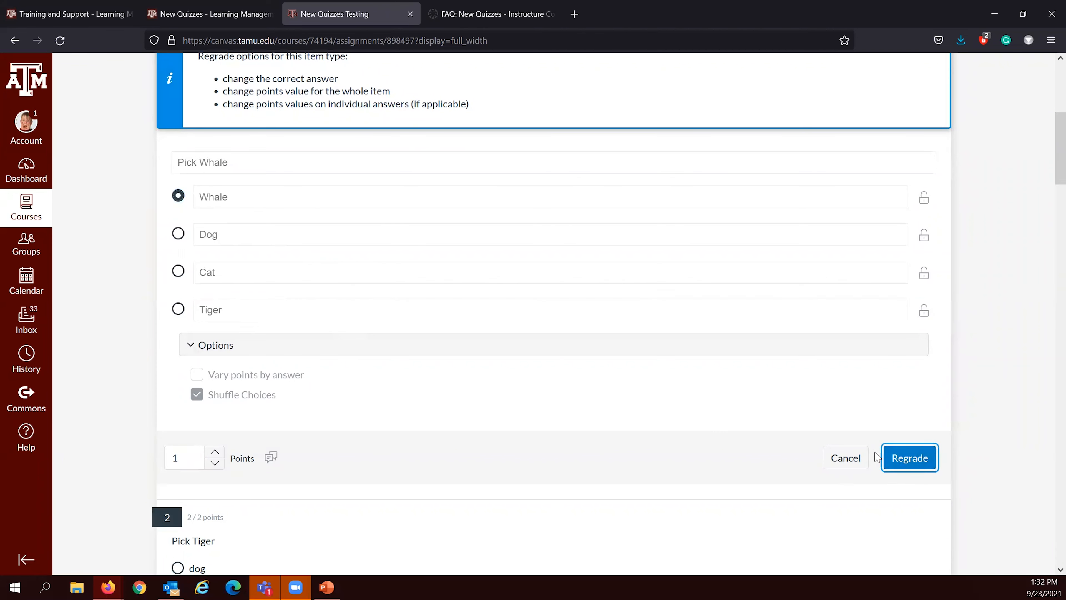
left_click(371, 322)
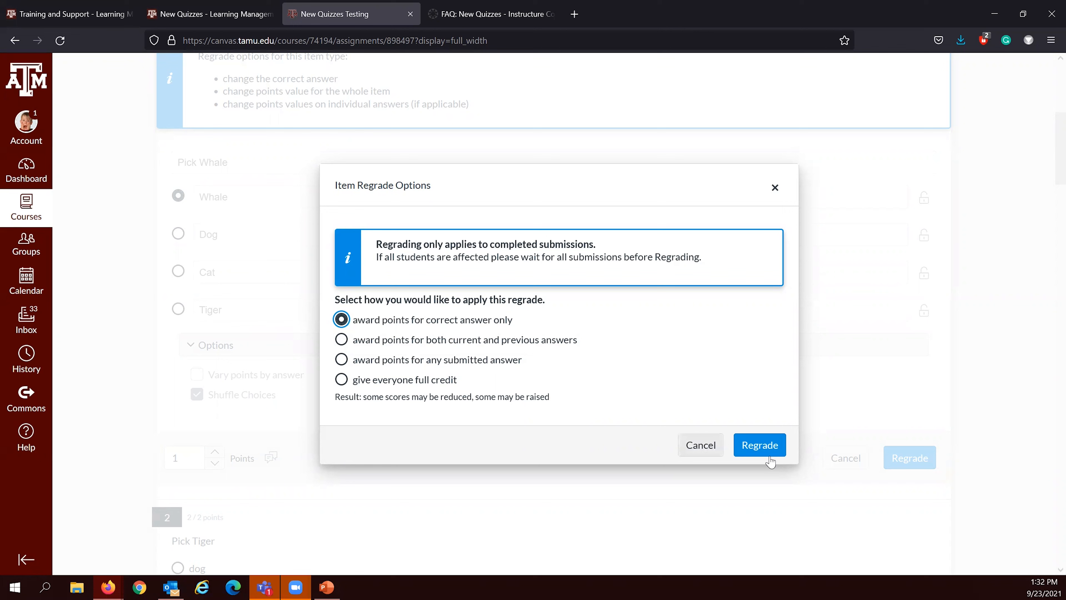
left_click(762, 446)
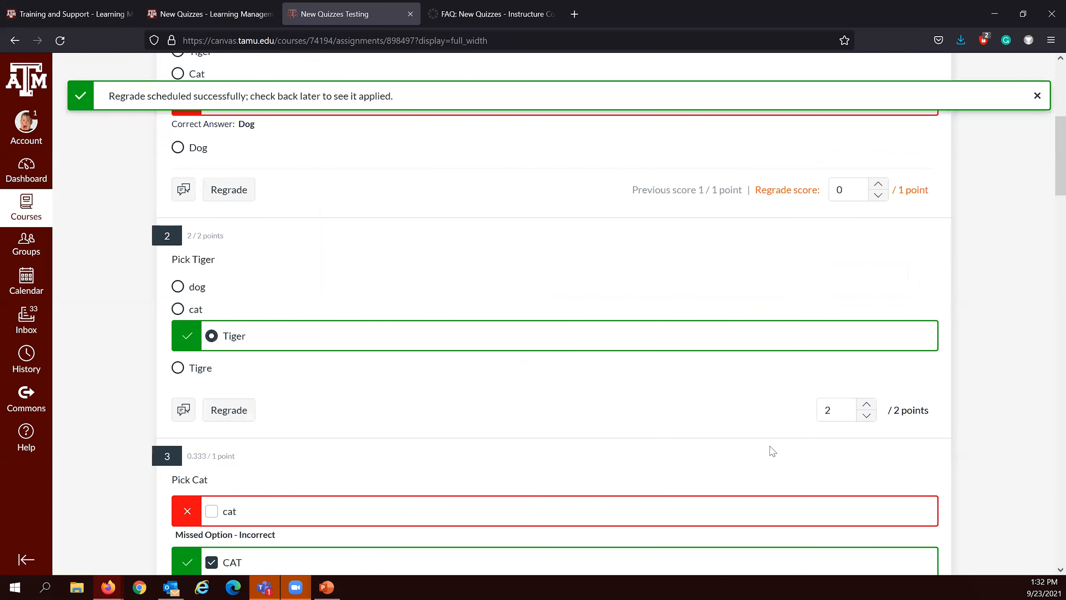
Step: Review the attempt's question results down to the Fudge Points and final score at the end
scroll(428, 350, "up", 7)
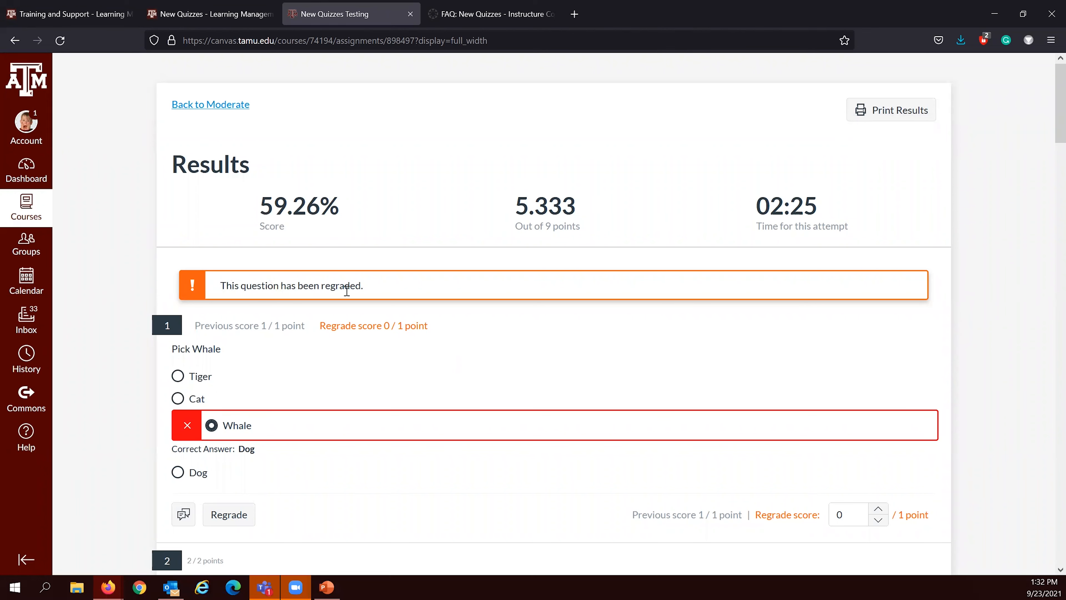
scroll(649, 410, "down", 5)
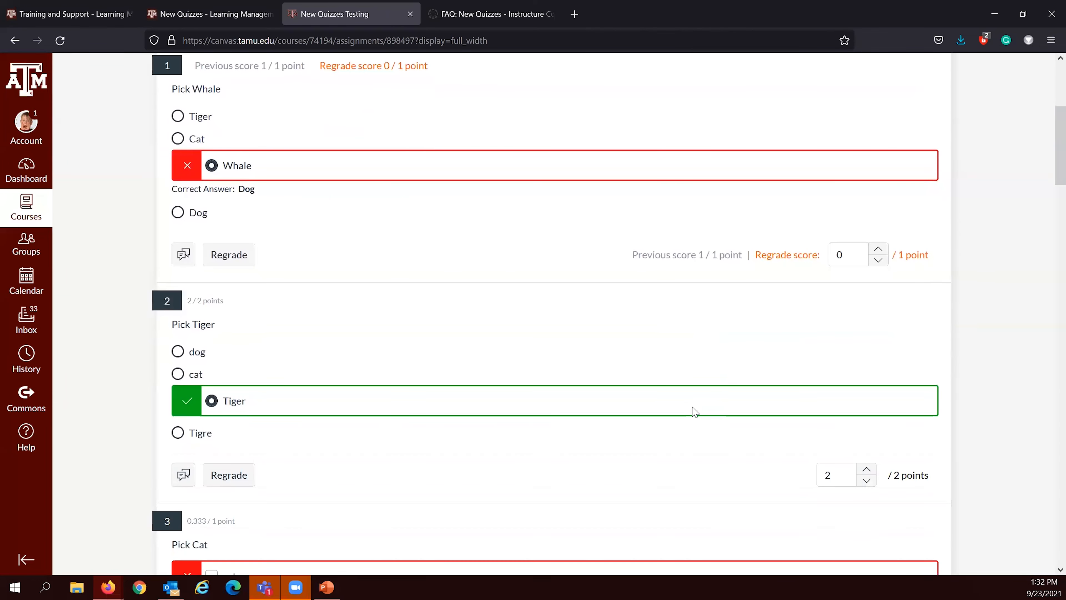
scroll(696, 415, "down", 15)
scroll(693, 413, "down", 20)
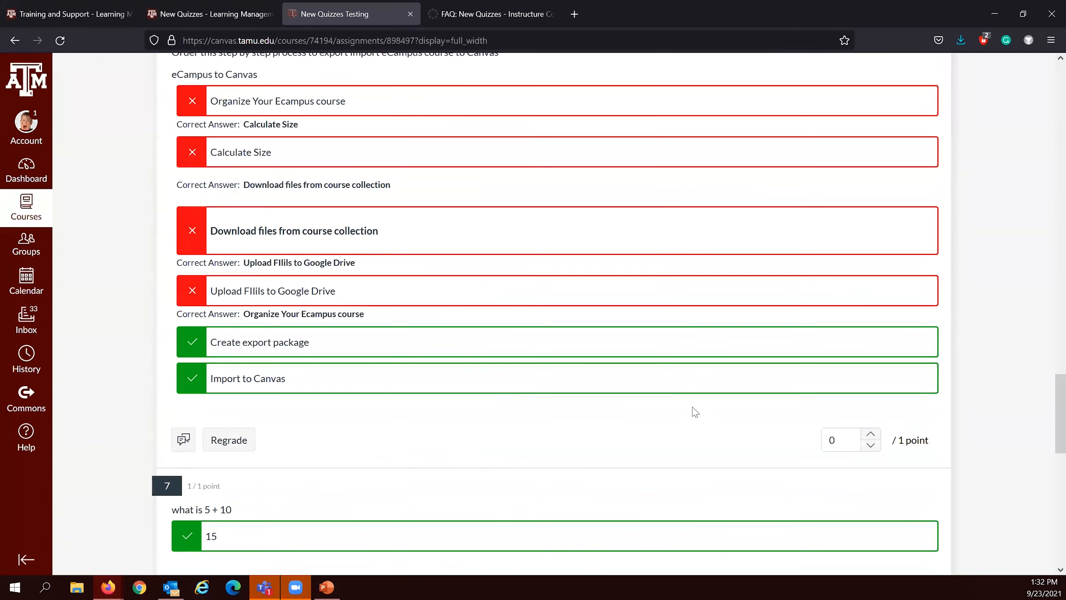
scroll(876, 431, "up", 2)
scroll(875, 556, "down", 2)
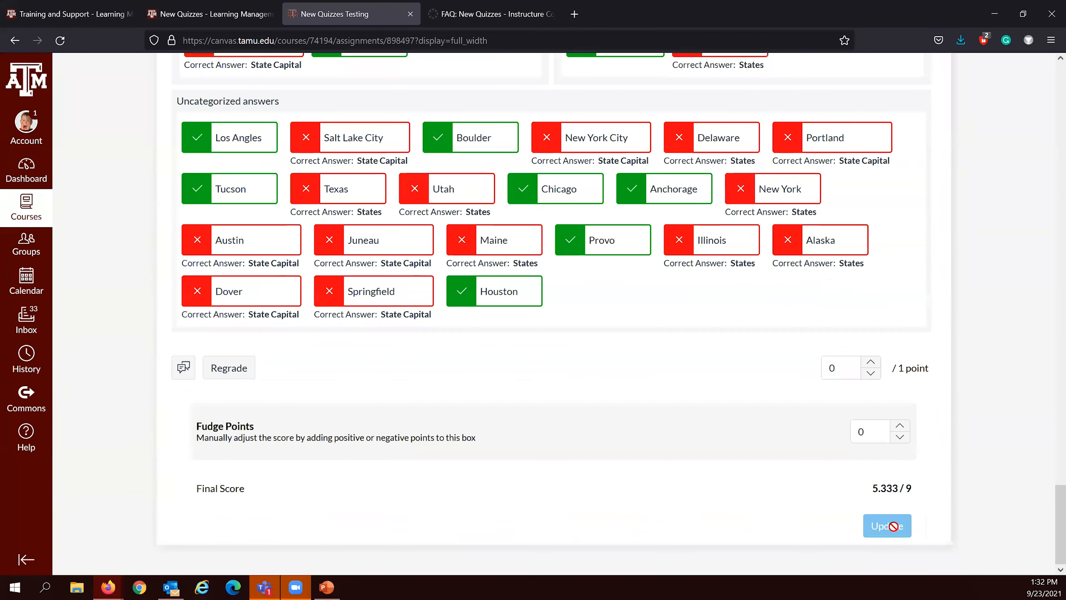
mouse_move(1056, 511)
left_mouse_down()
mouse_move(1057, 500)
mouse_move(1056, 516)
left_mouse_up()
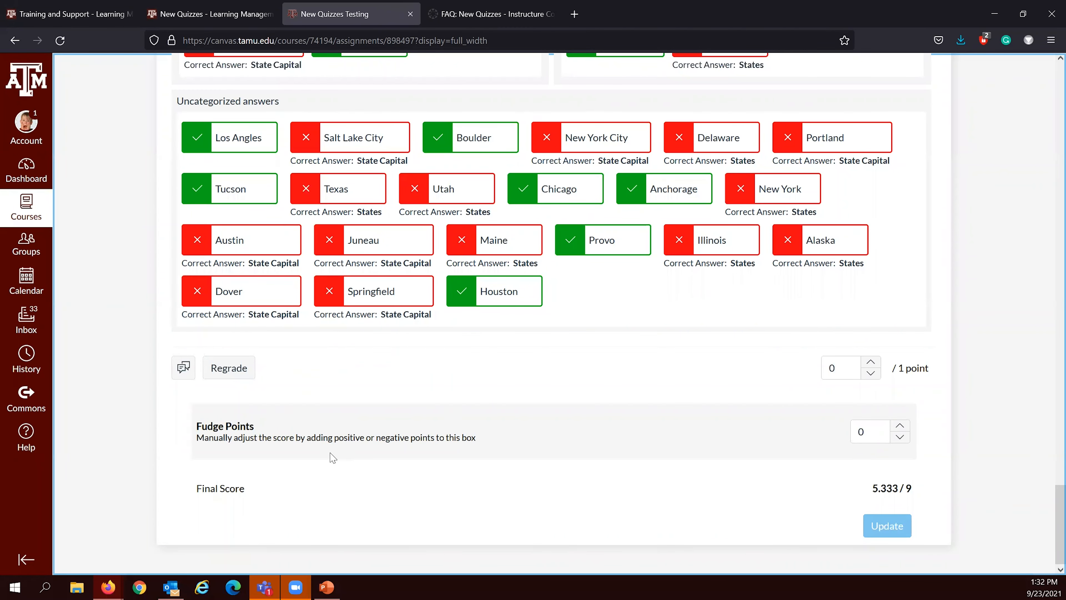
left_click_drag(226, 426, 250, 426)
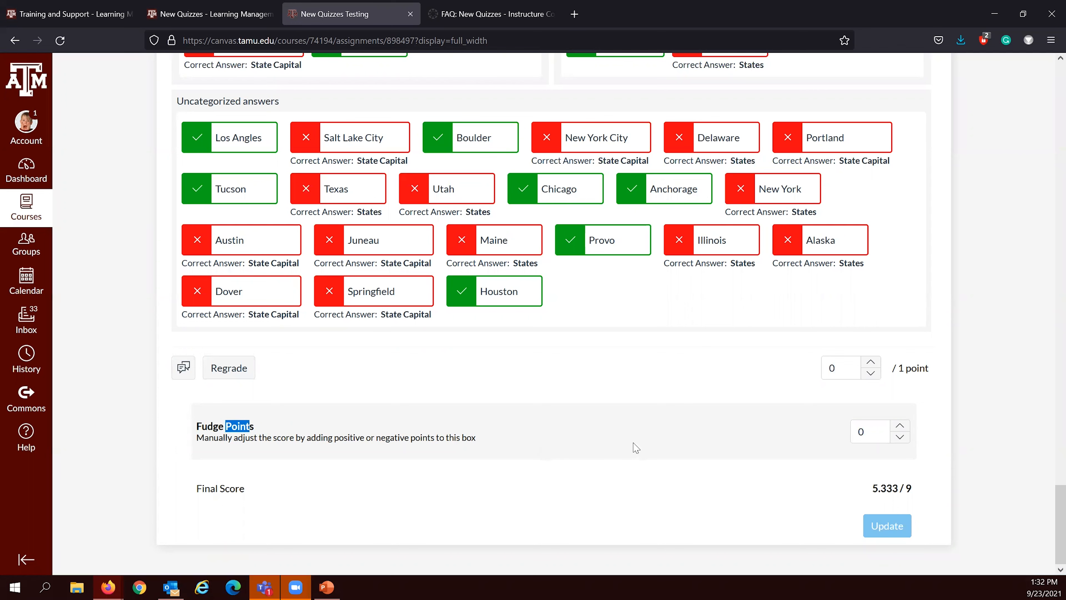
left_click_drag(1055, 514, 1021, 2)
Step: Return to the moderation list, reopen the first student's attempt to check the regraded Pick Whale question, and go back
left_click(204, 106)
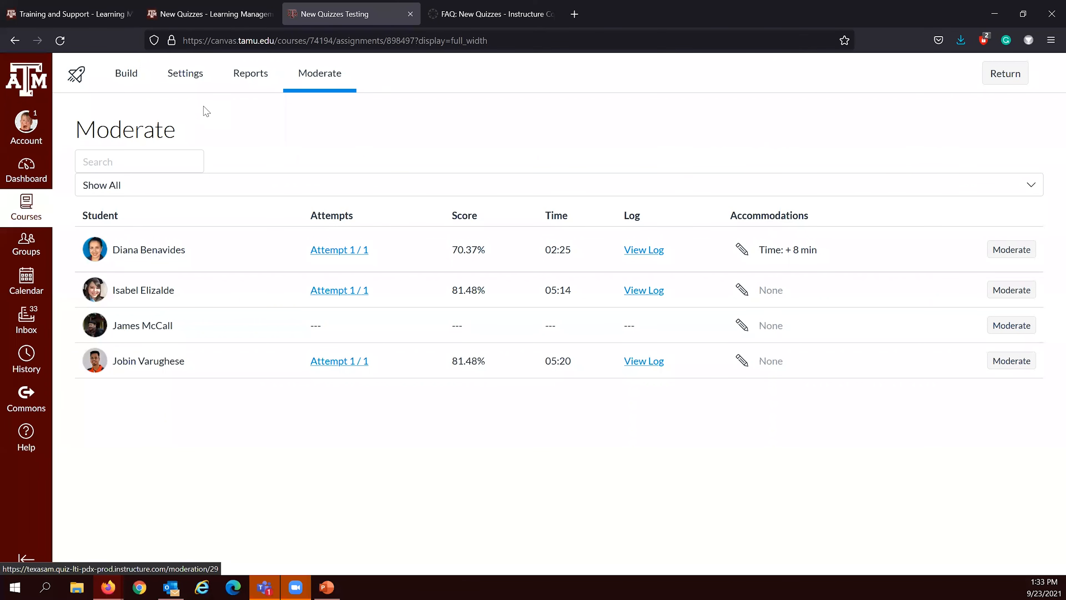
left_click(314, 249)
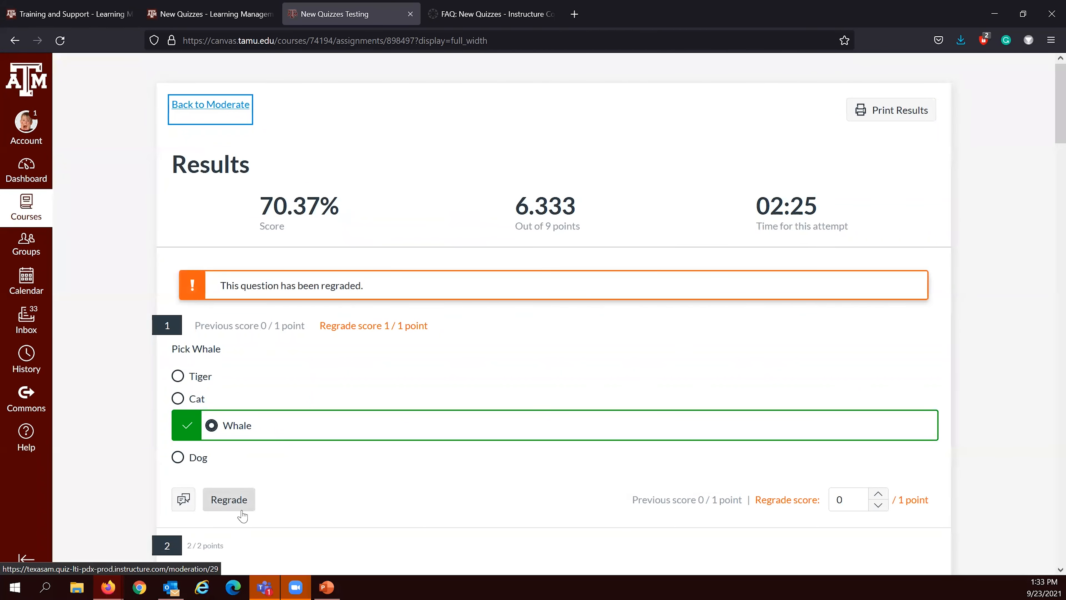
left_click(224, 113)
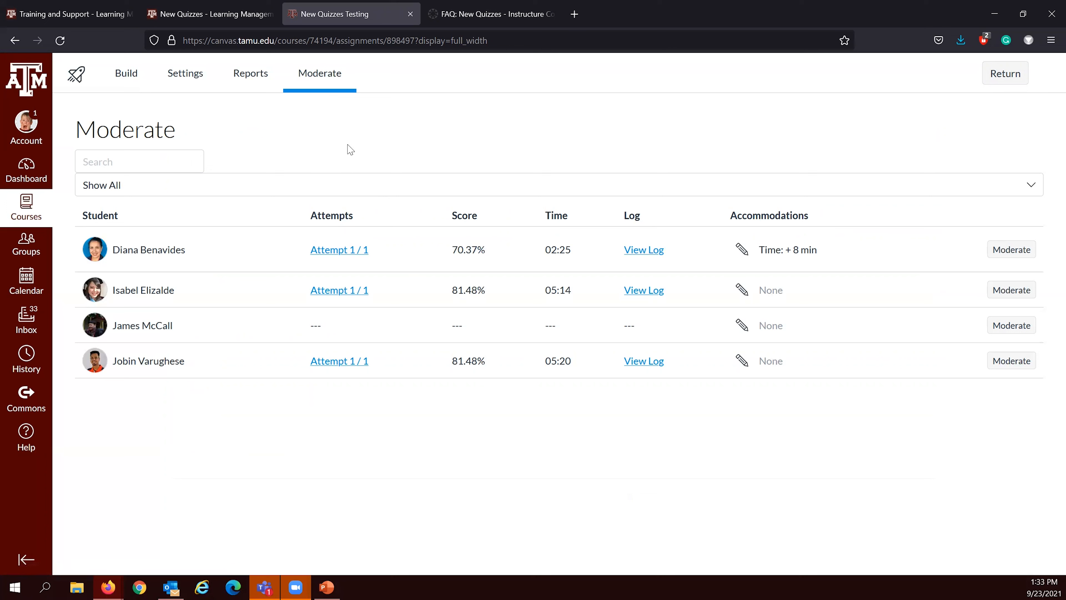
Step: Leave the quiz, open the course gradebook and bring the New Quizzes Testing column into view
left_click(1021, 82)
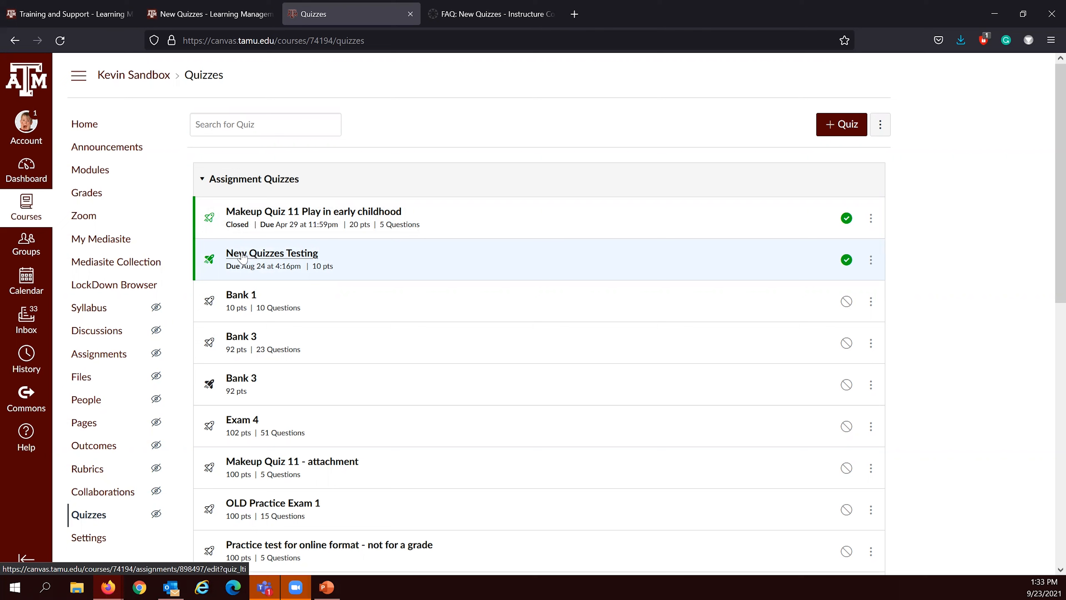
left_click(92, 195)
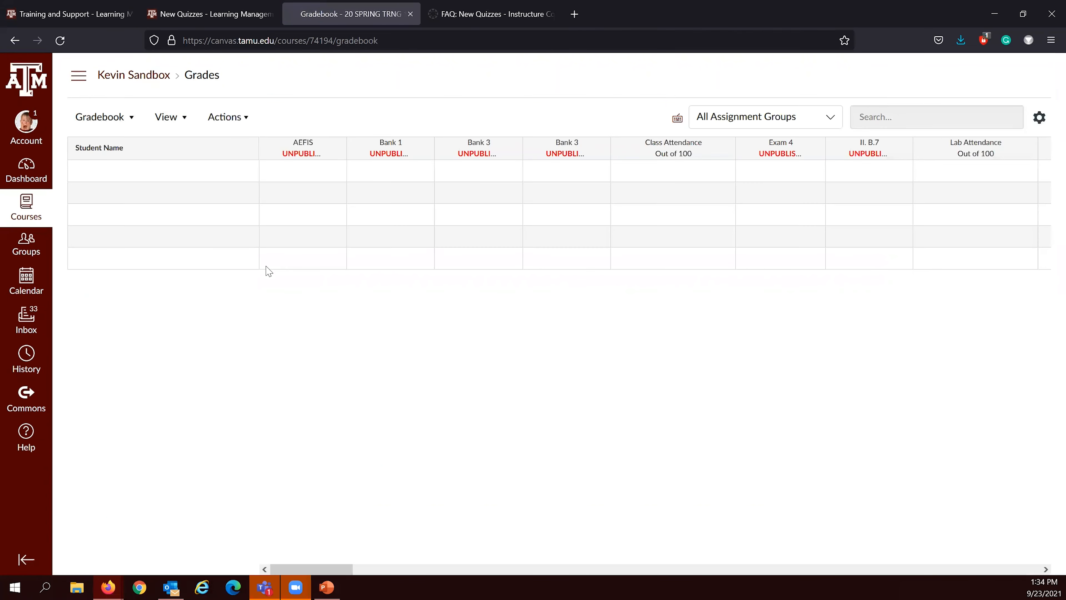
left_click_drag(331, 569, 475, 573)
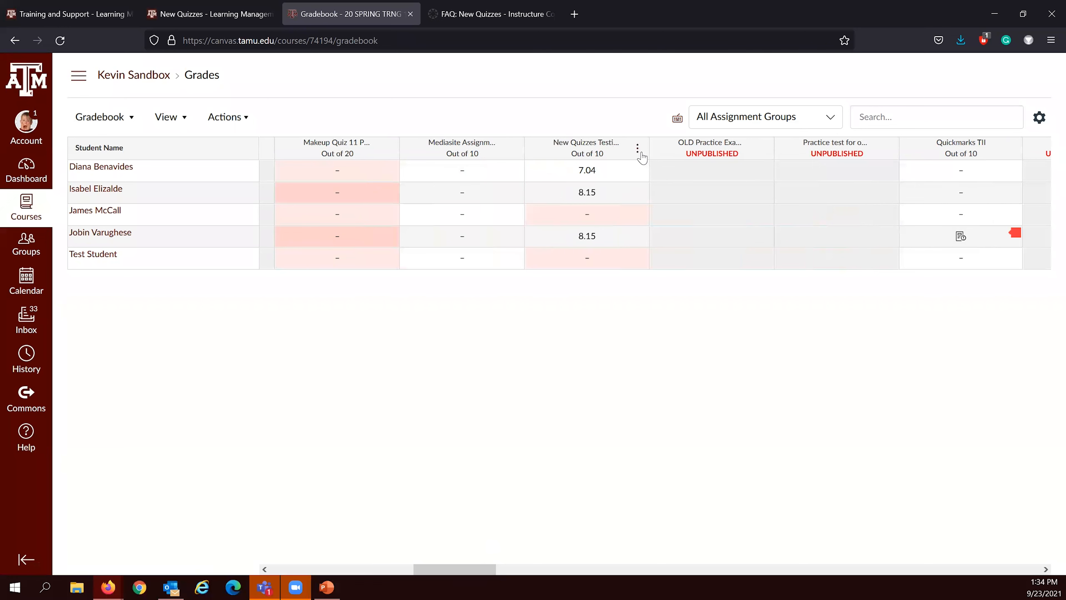
Step: Open New Quizzes Testing in SpeedGrader from the gradebook, examine the first student's results, and navigate back
left_click(637, 149)
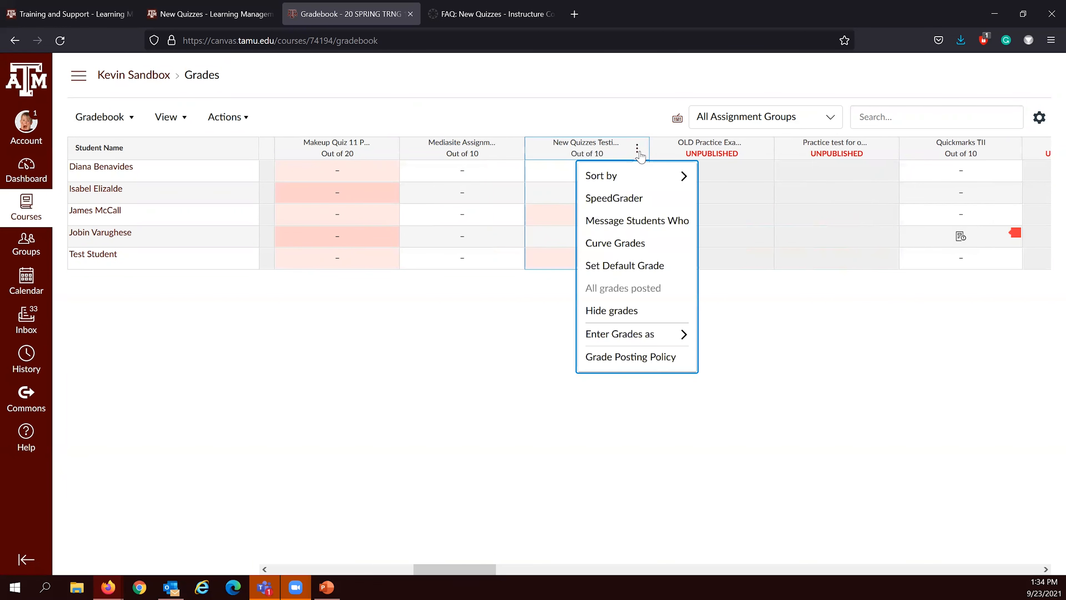
left_click(622, 198)
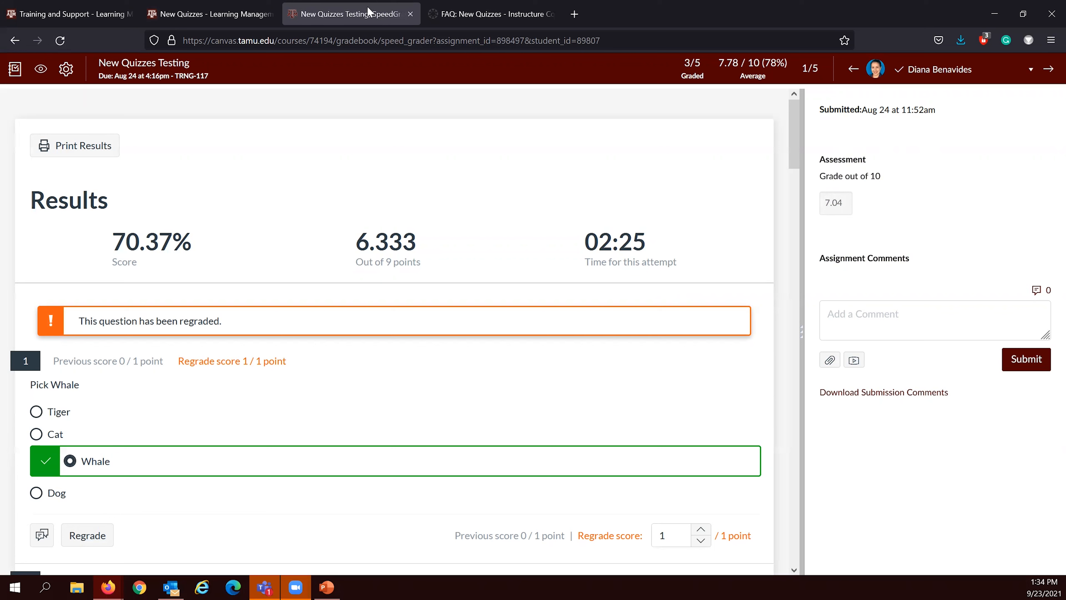
left_click(19, 49)
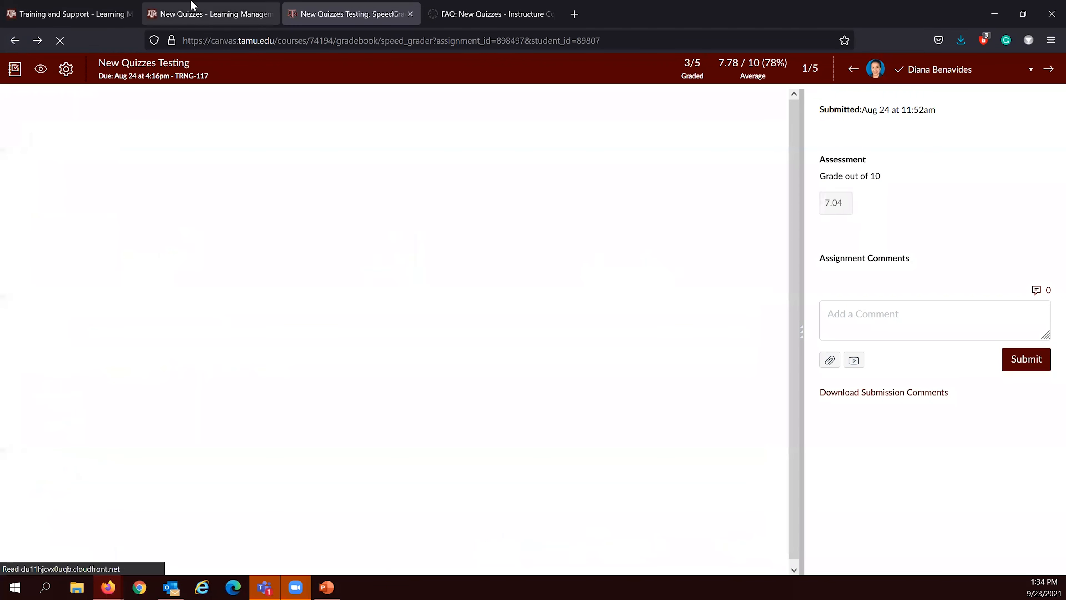
Step: Leave SpeedGrader and return to the course gradebook
left_click(11, 45)
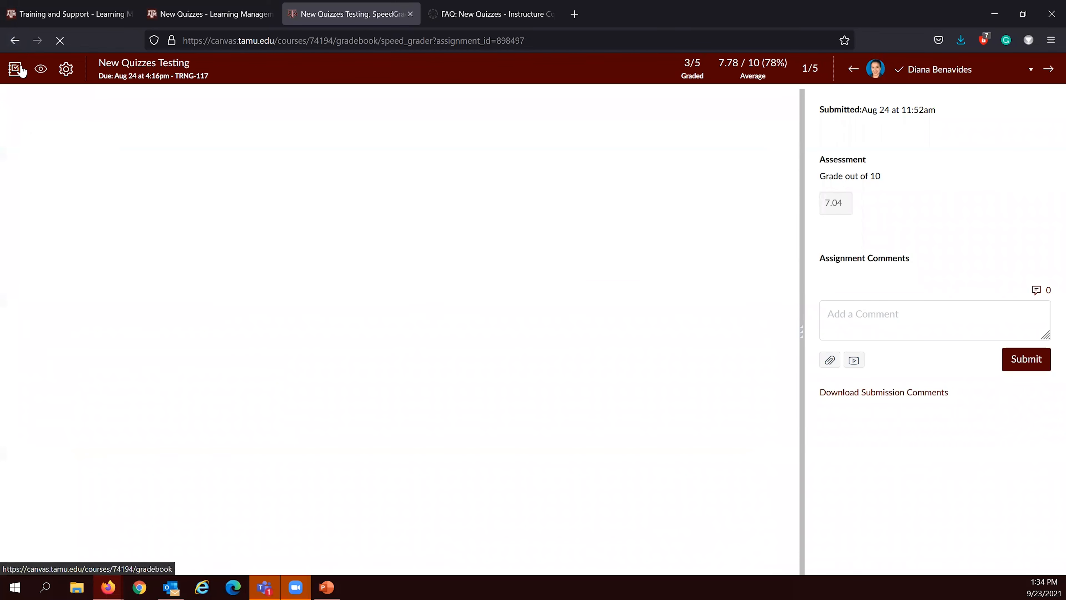
left_click(16, 69)
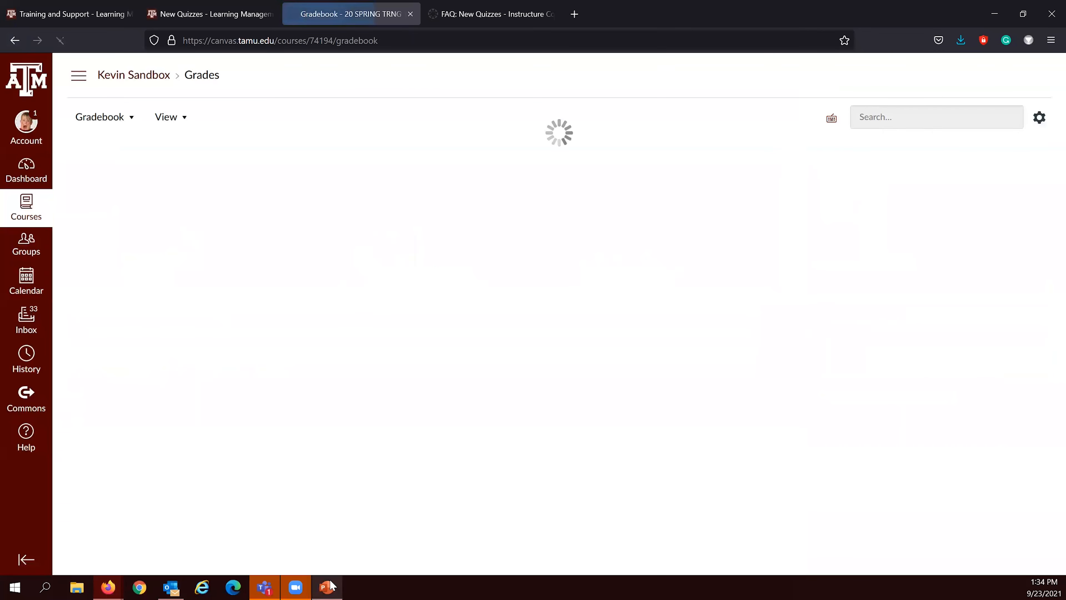
Step: Switch to the New Quizzes in Canvas PowerPoint slide show and advance from Create New Quiz to the Best Practices slide
mouse_move(331, 585)
left_click(345, 498)
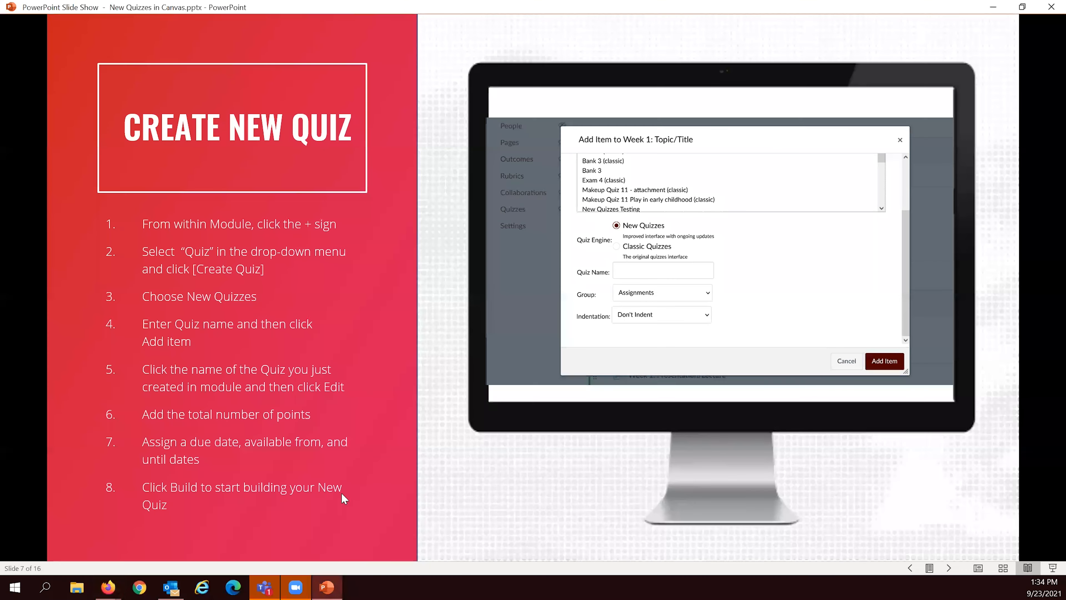
left_click(375, 380)
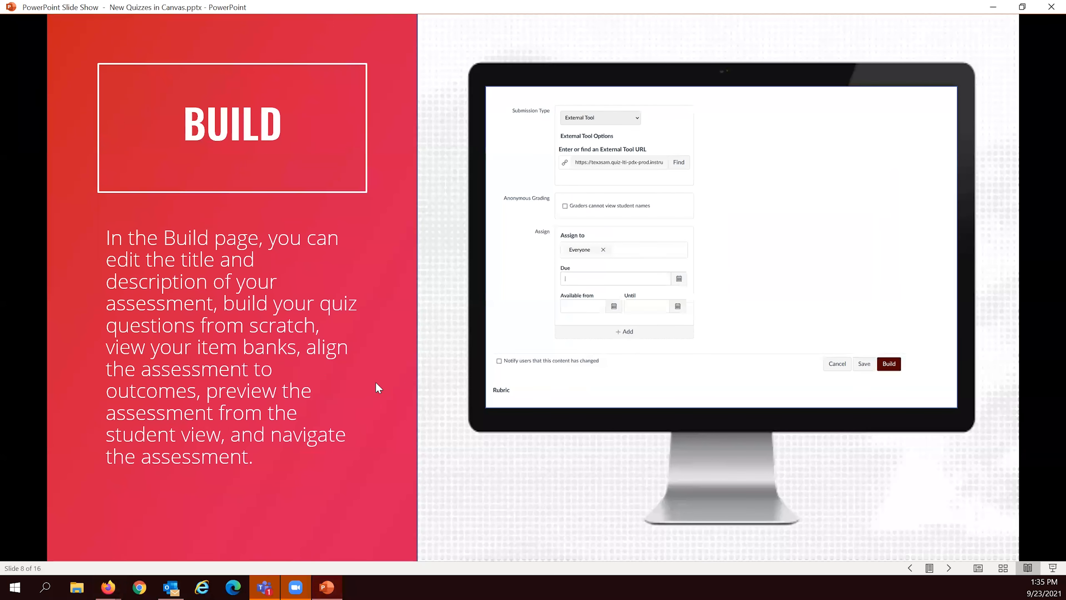
key("Right")
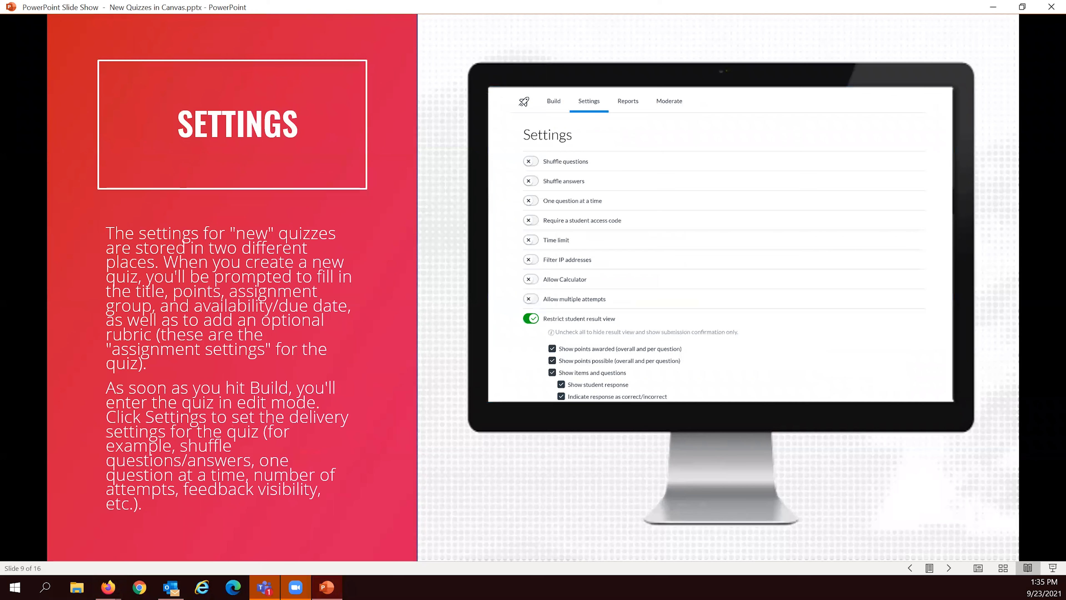
key("Right")
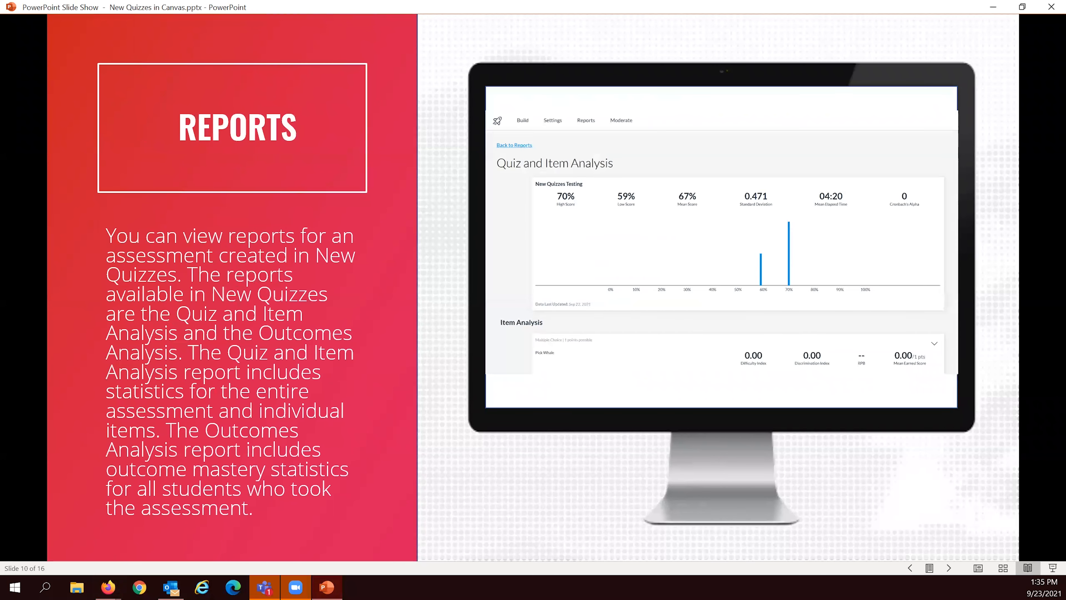
key("Right")
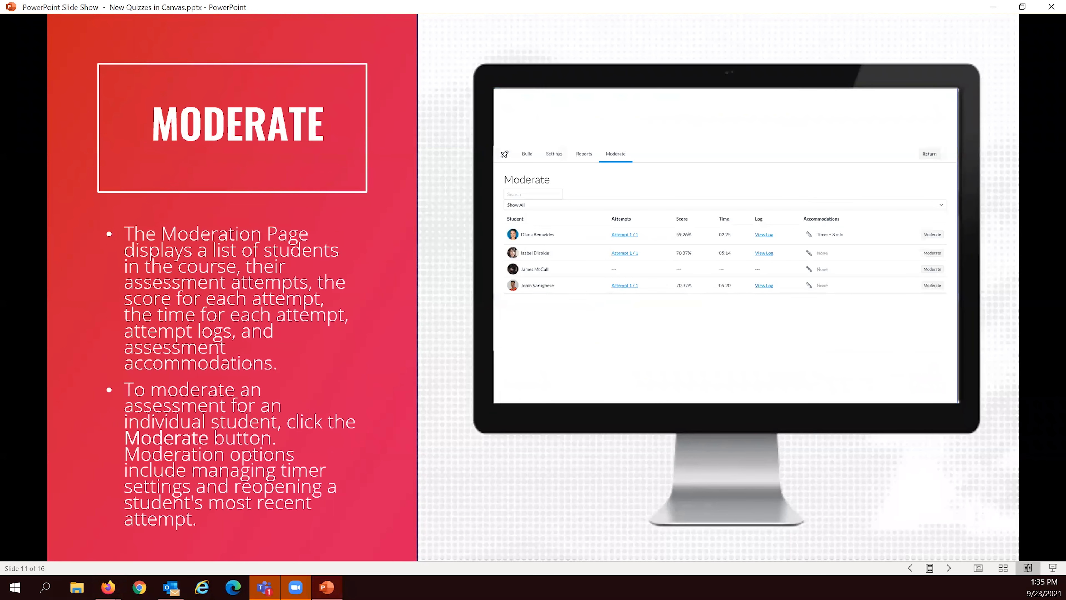
key("Right")
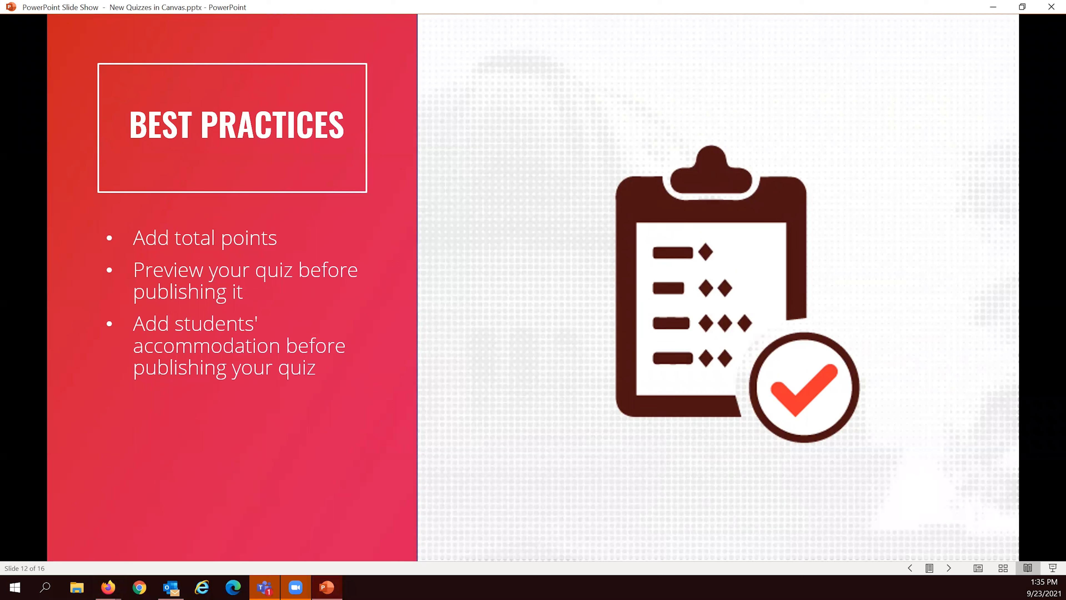
Step: Switch back to the Canvas gradebook in Firefox and show the course navigation links
left_click(108, 587)
left_click(203, 546)
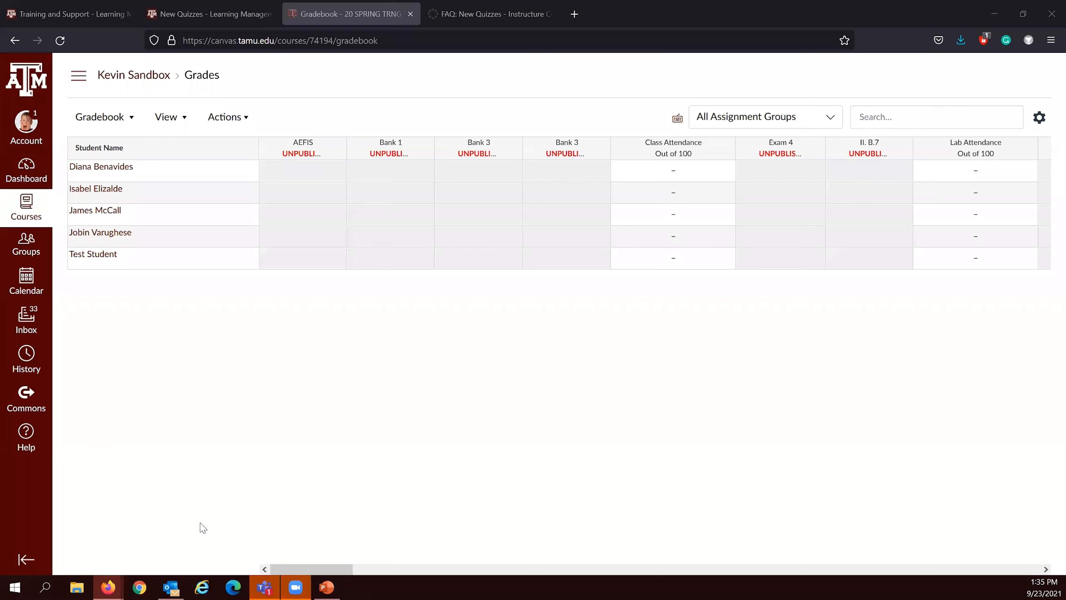
left_click(79, 77)
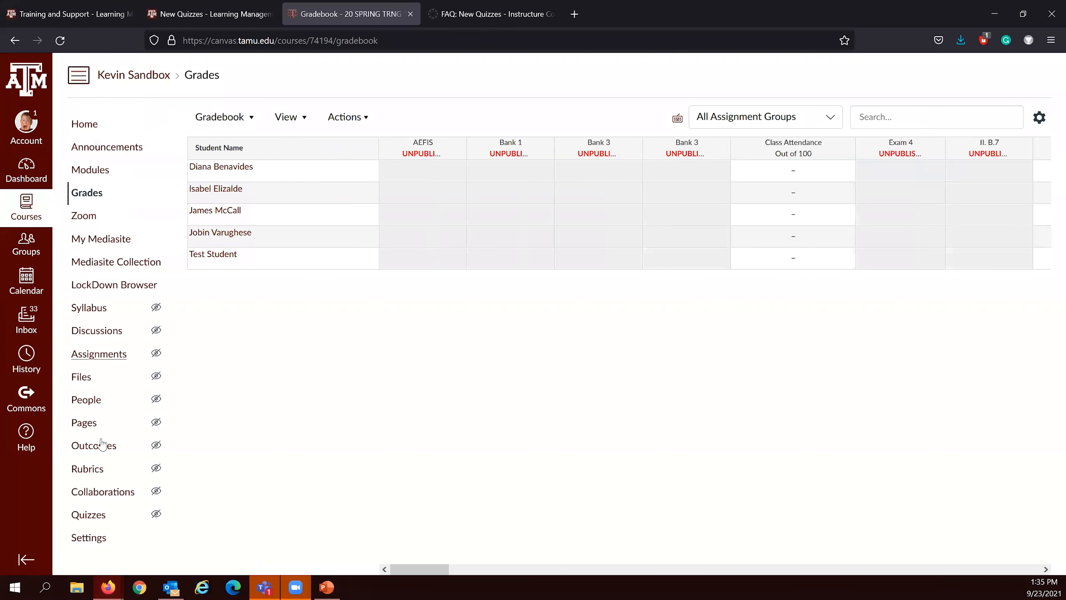